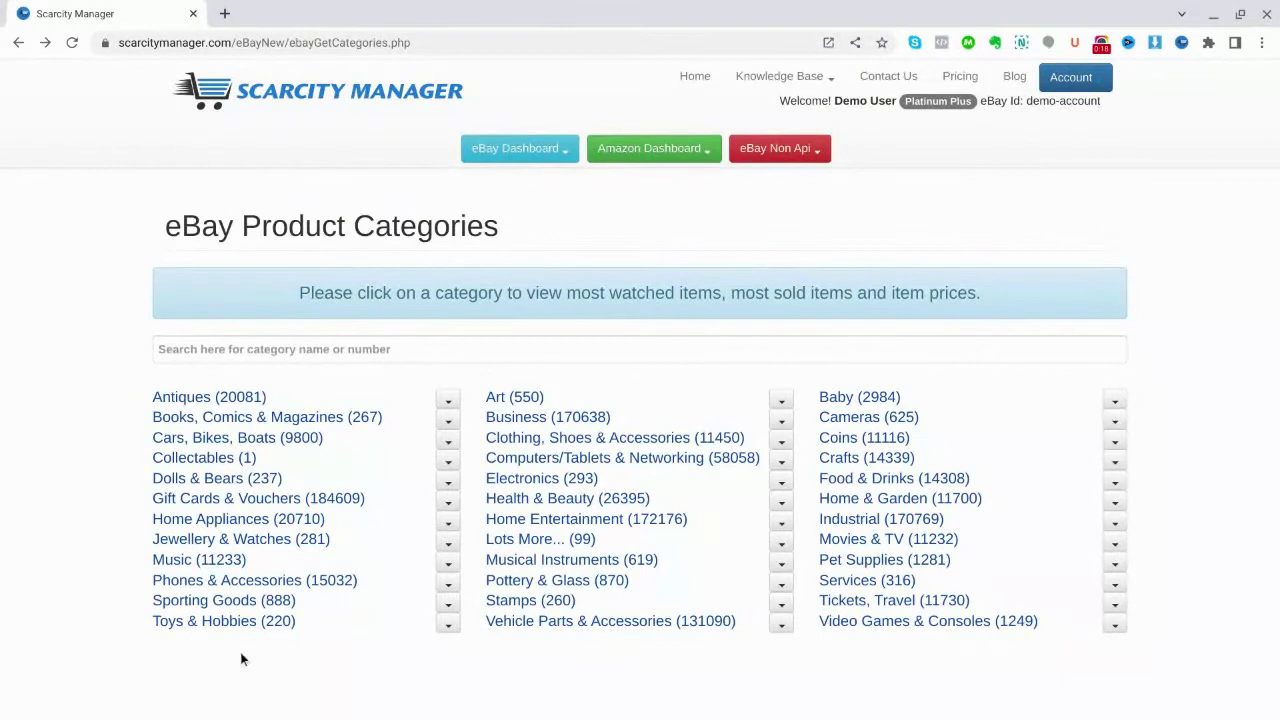
# Search the eBay product categories for "clocks" and open the Clocks category under Home Décor
pyautogui.click(185, 352)
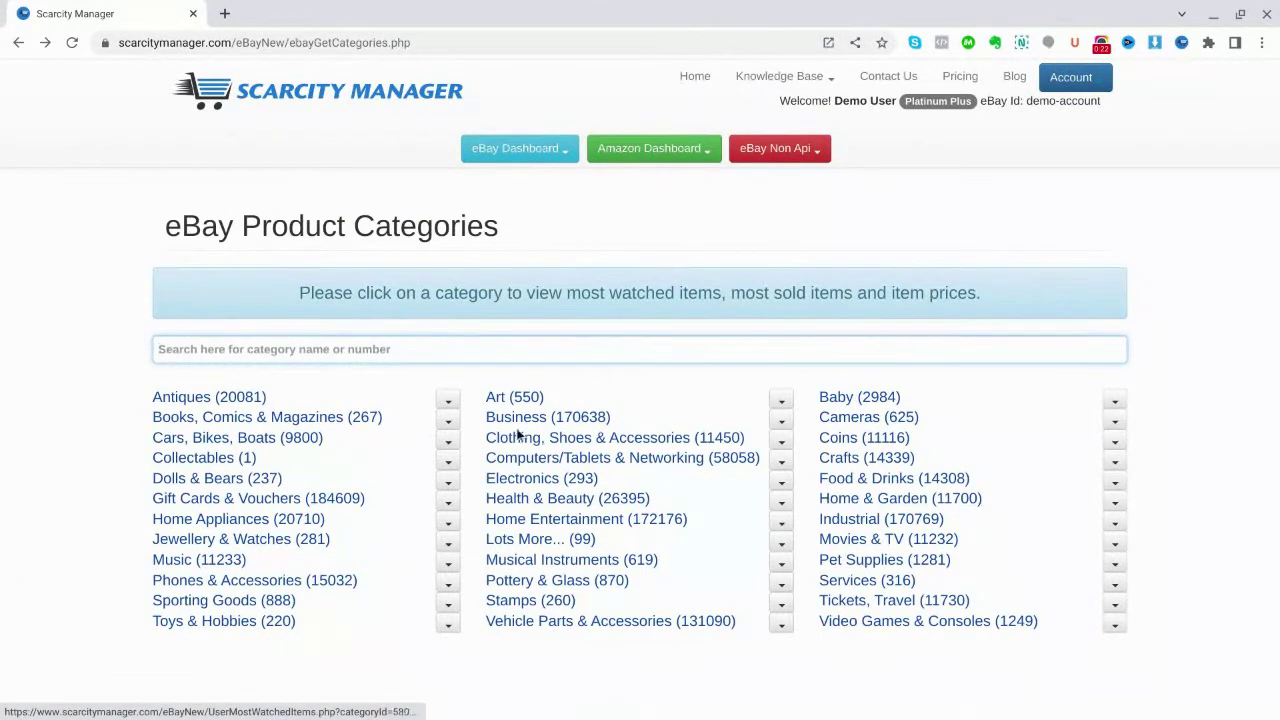
pyautogui.write('clo')
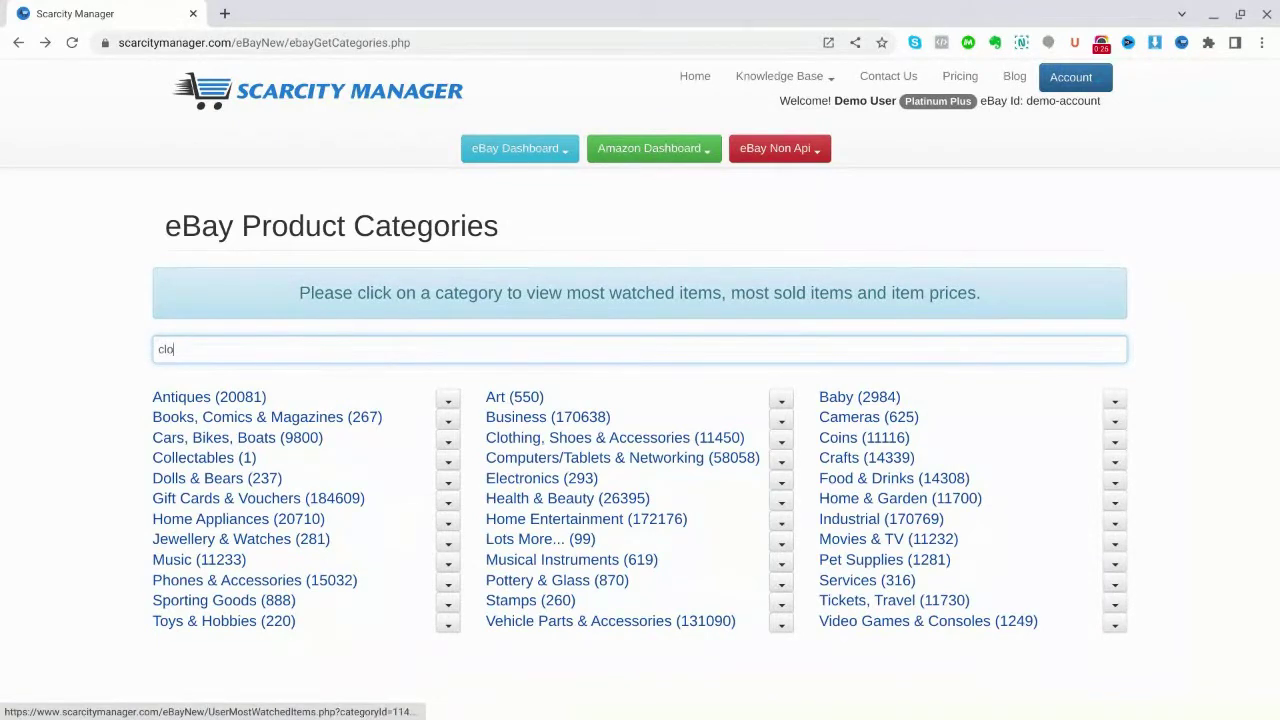
pyautogui.write('cks')
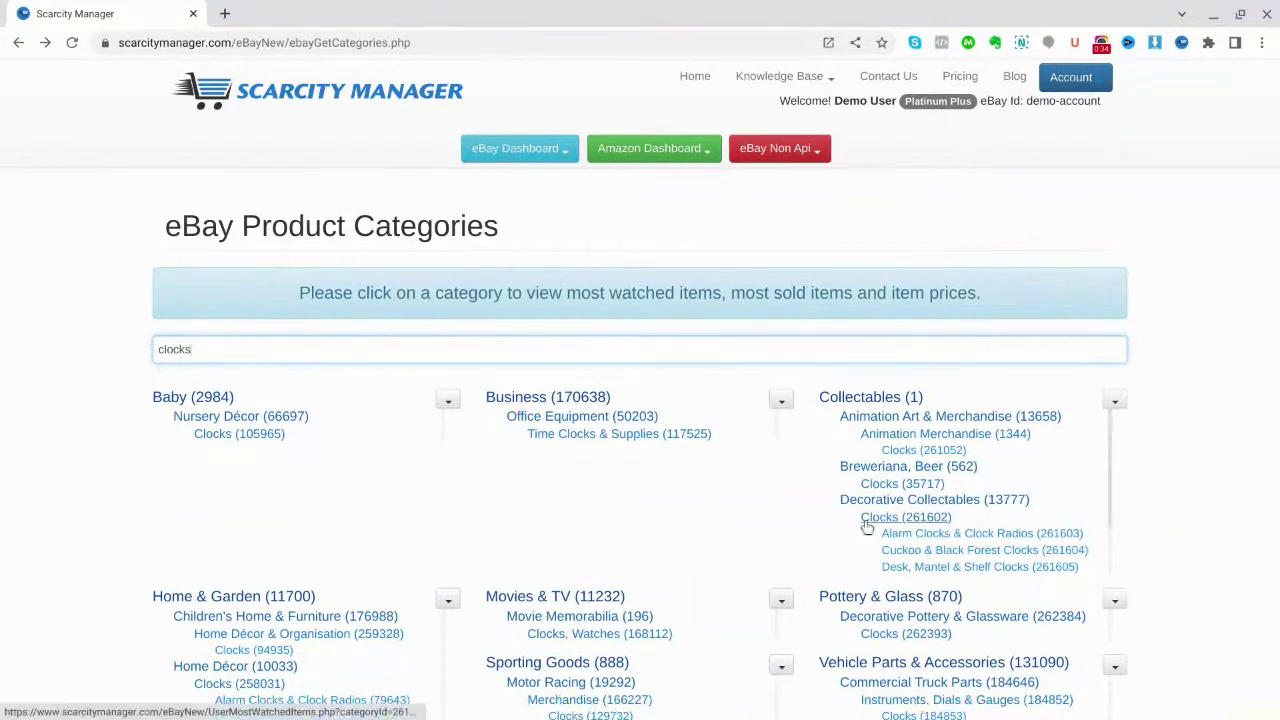
pyautogui.scroll(-1, 234, 583)
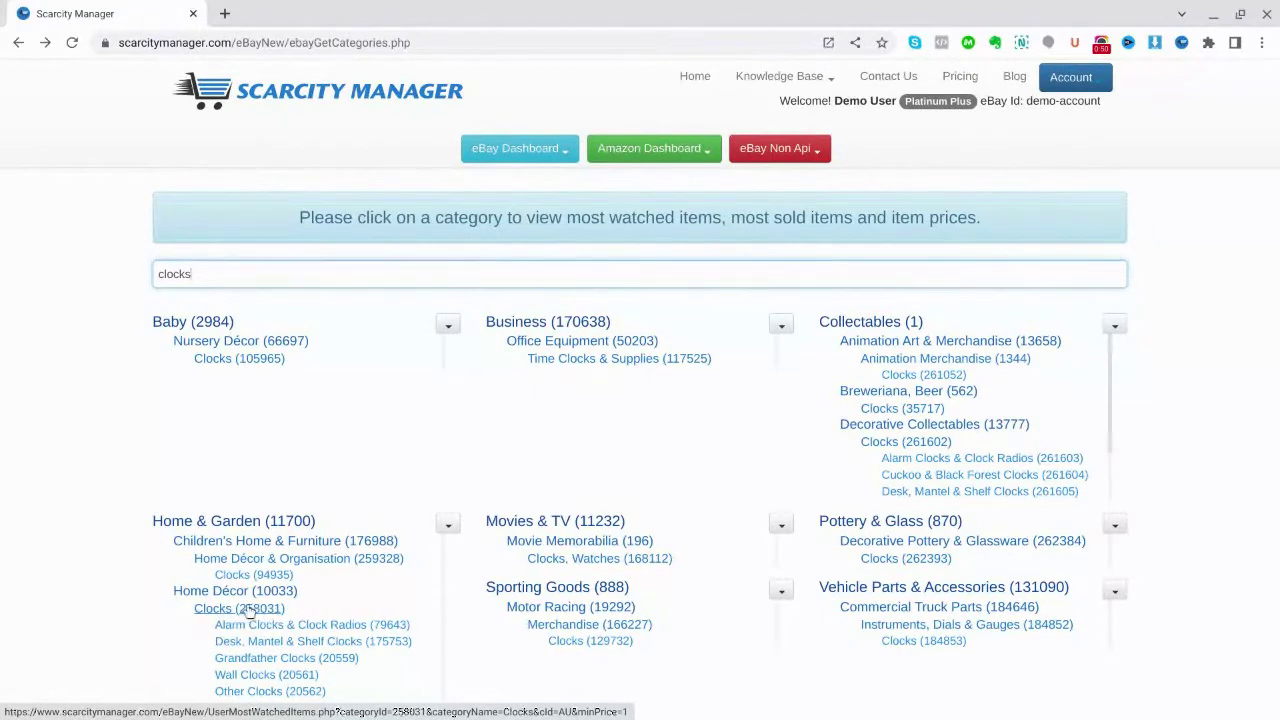
pyautogui.click(200, 610)
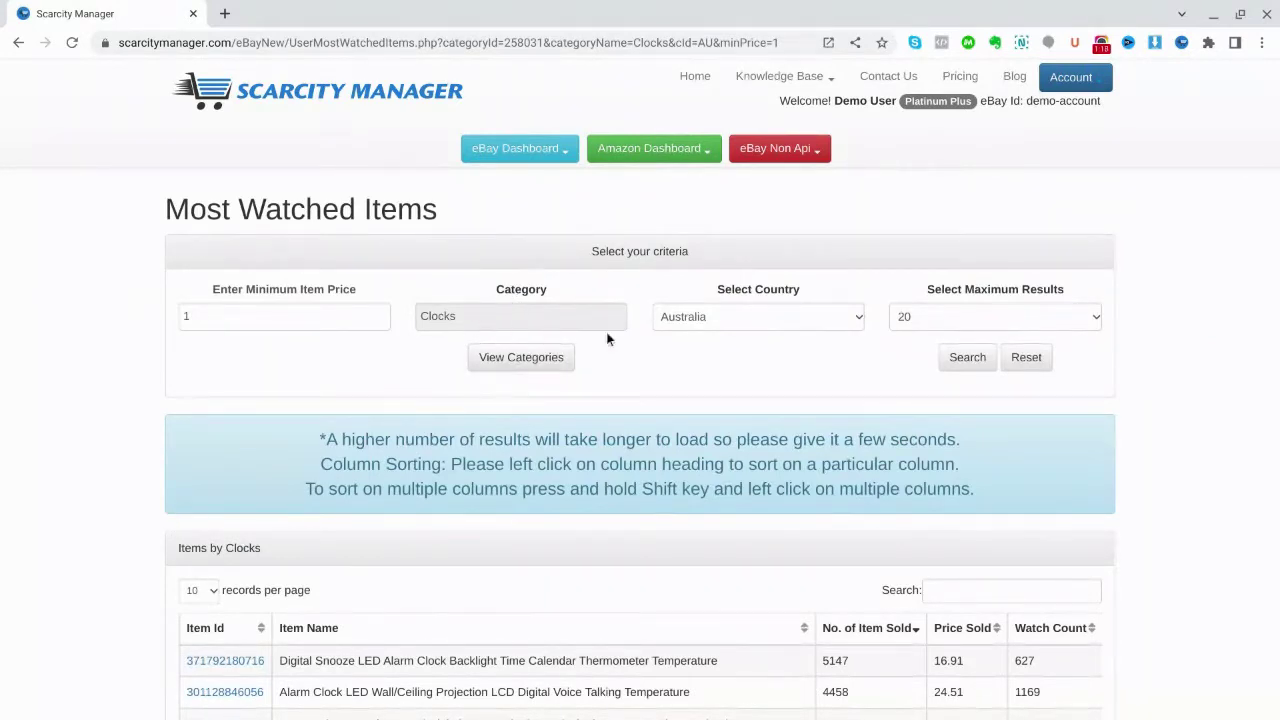
# Choose Australia as the country and review both pages of the most watched clocks, returning to the first page
pyautogui.click(857, 318)
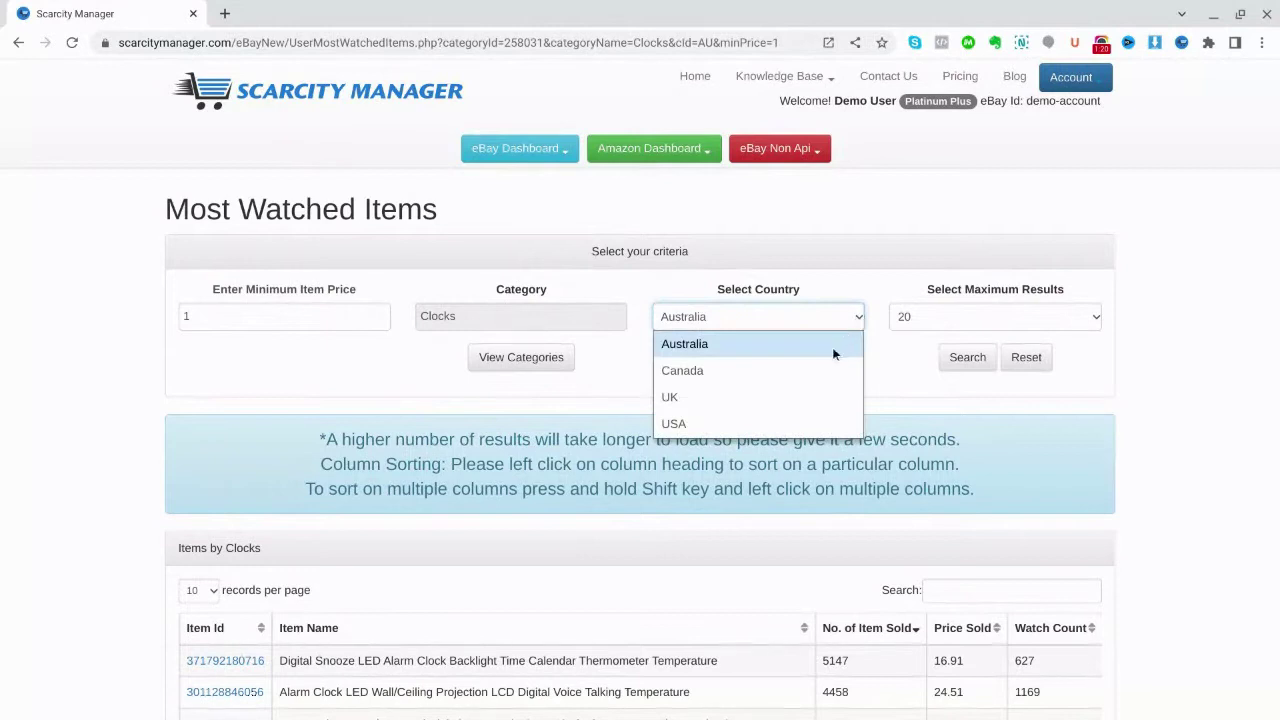
pyautogui.click(836, 345)
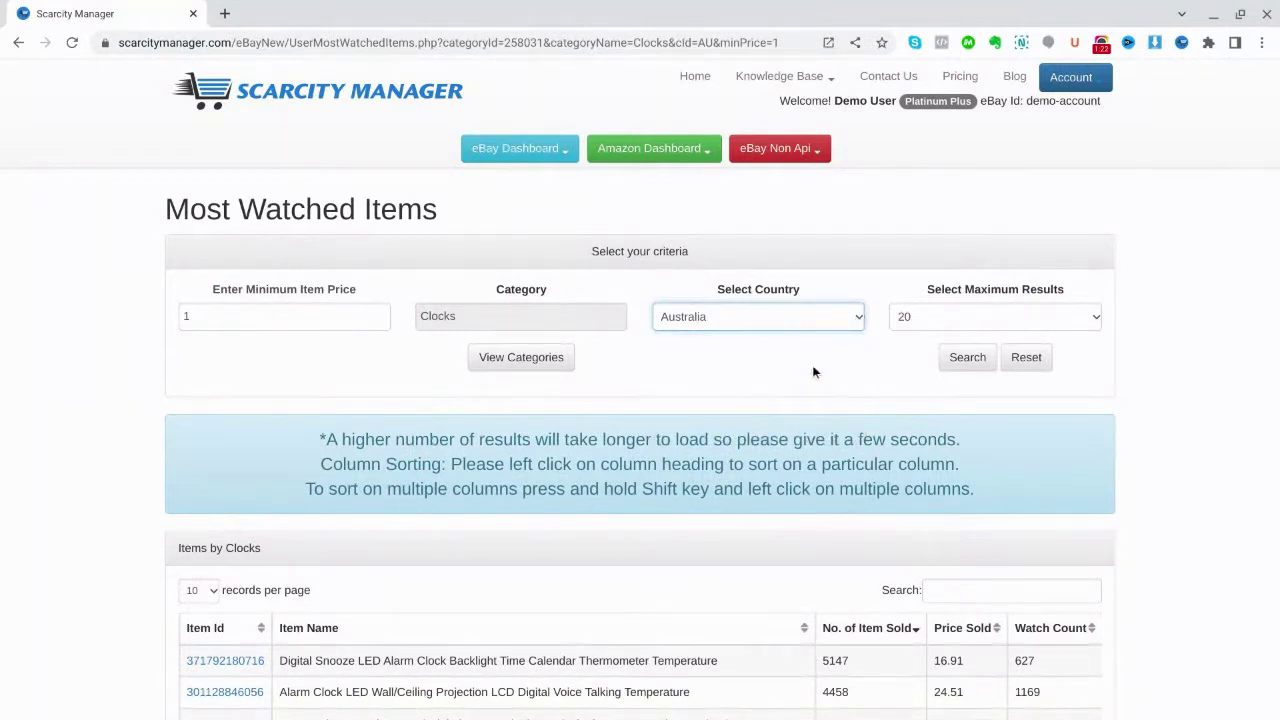
pyautogui.scroll(-1, 812, 372)
pyautogui.scroll(-2, 810, 366)
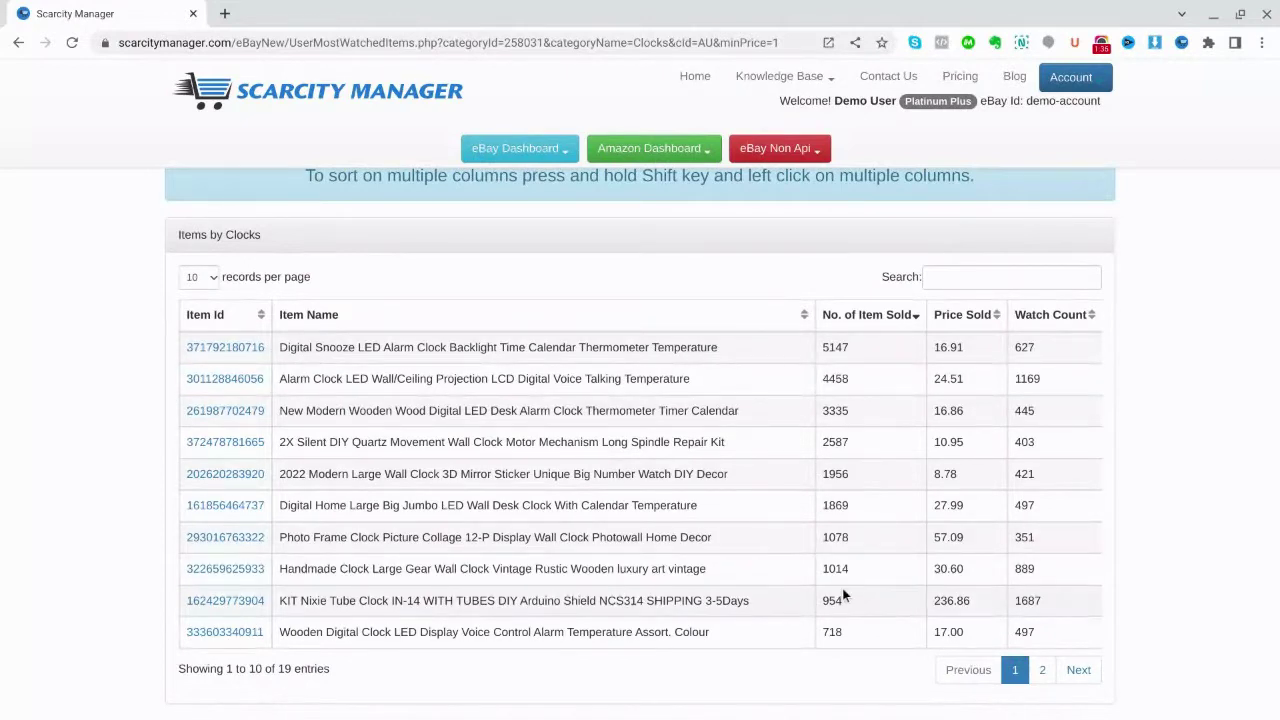
pyautogui.click(1042, 669)
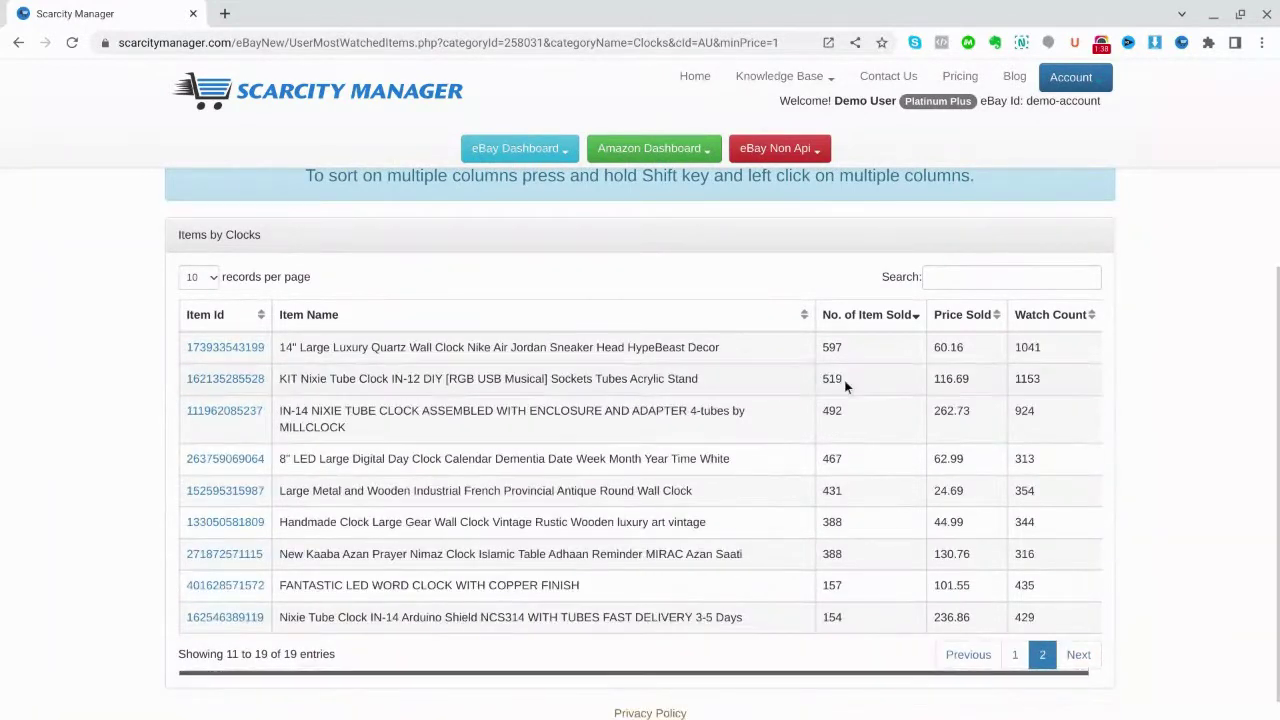
pyautogui.click(1014, 654)
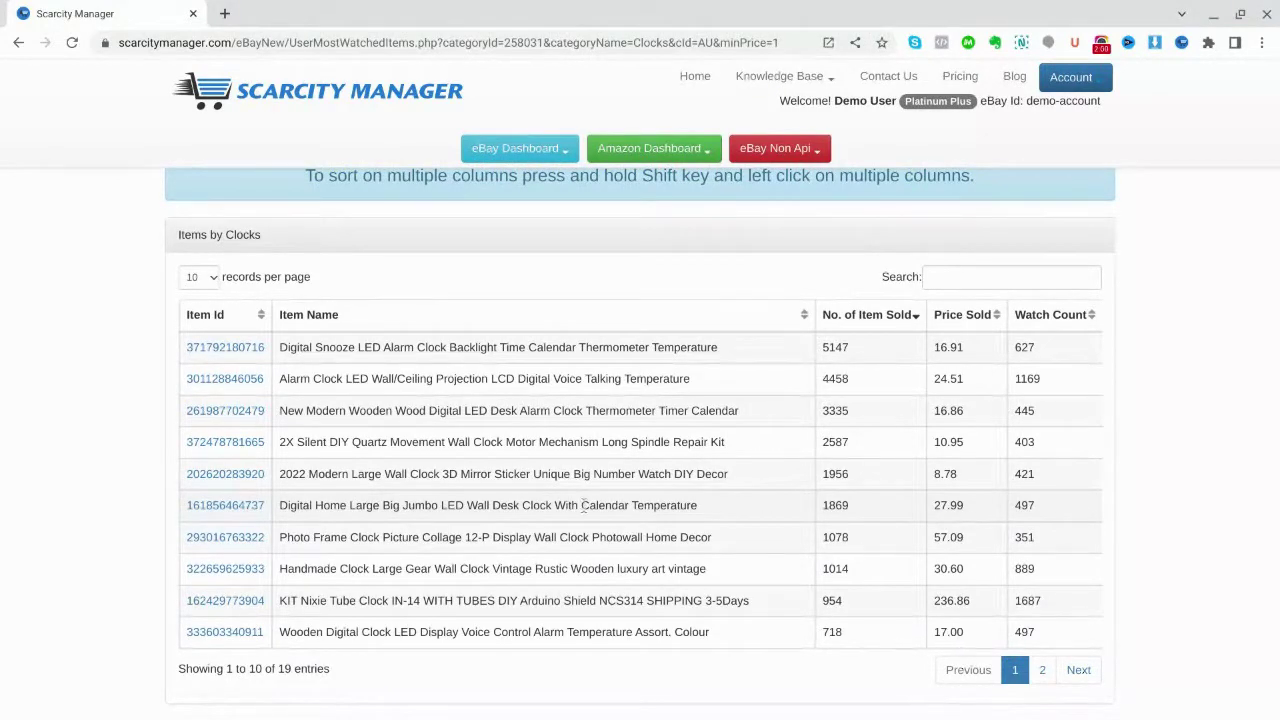
# Open the eBay listing for the Digital Home Large Big Jumbo LED Wall Desk Clock and show its purchase history
pyautogui.click(224, 505)
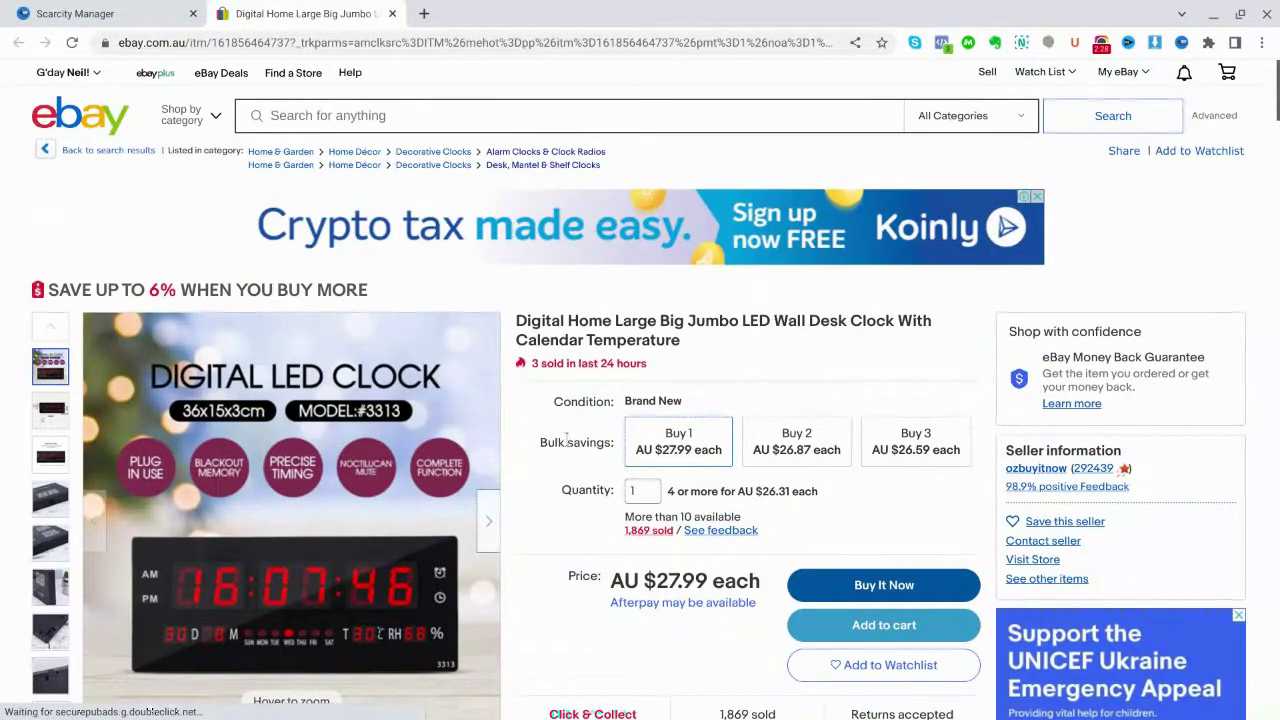
pyautogui.scroll(-2, 557, 384)
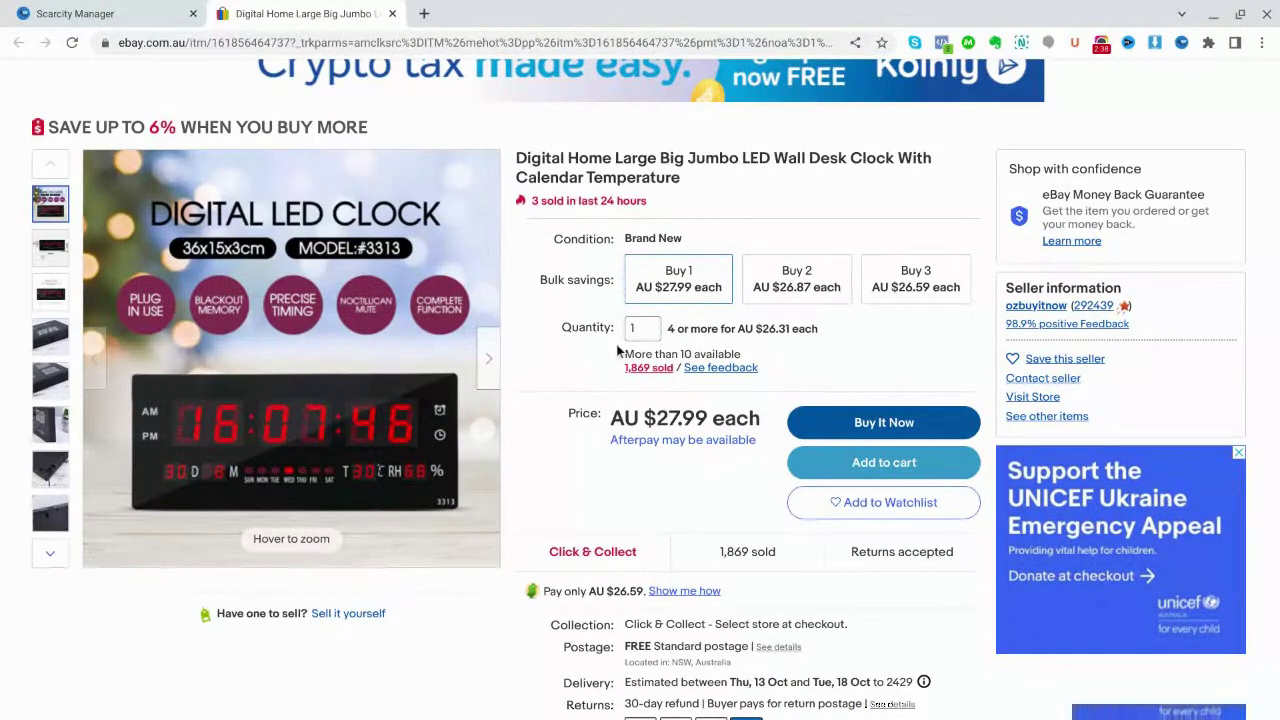
pyautogui.click(648, 369)
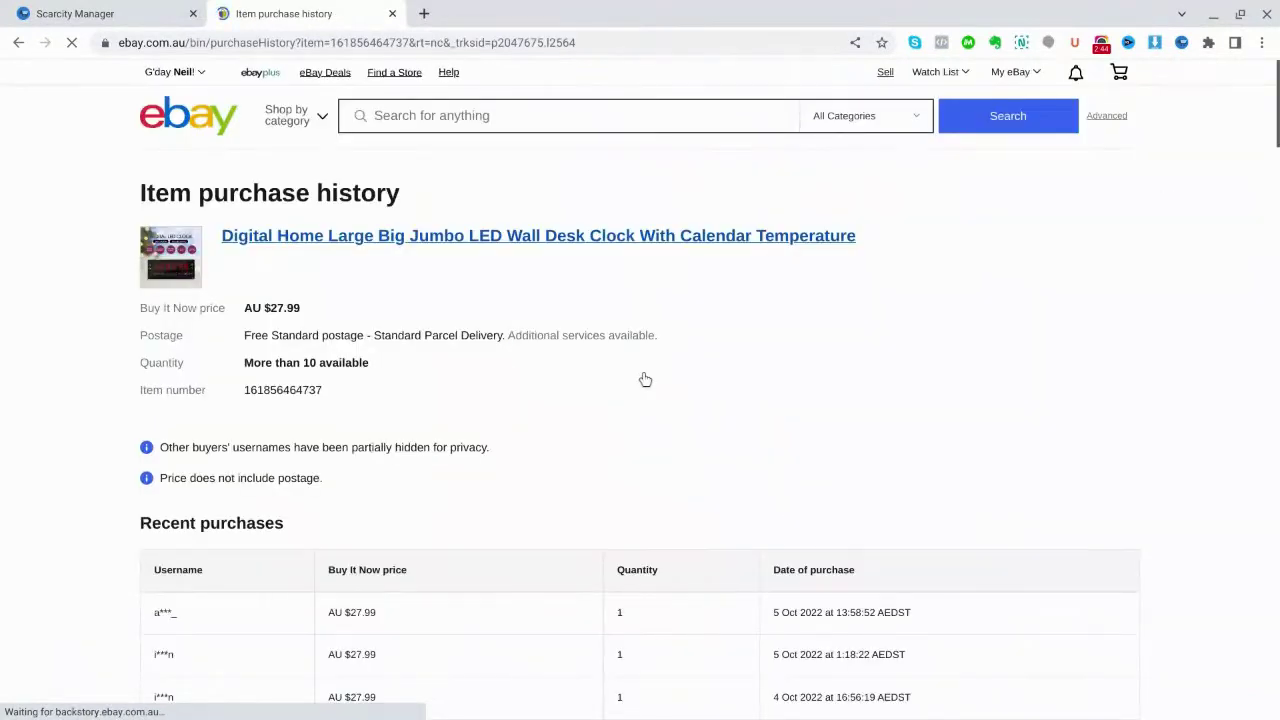
# Examine the purchase dates, prices and quantities across the LED wall clock's full purchase history
pyautogui.scroll(-3, 643, 376)
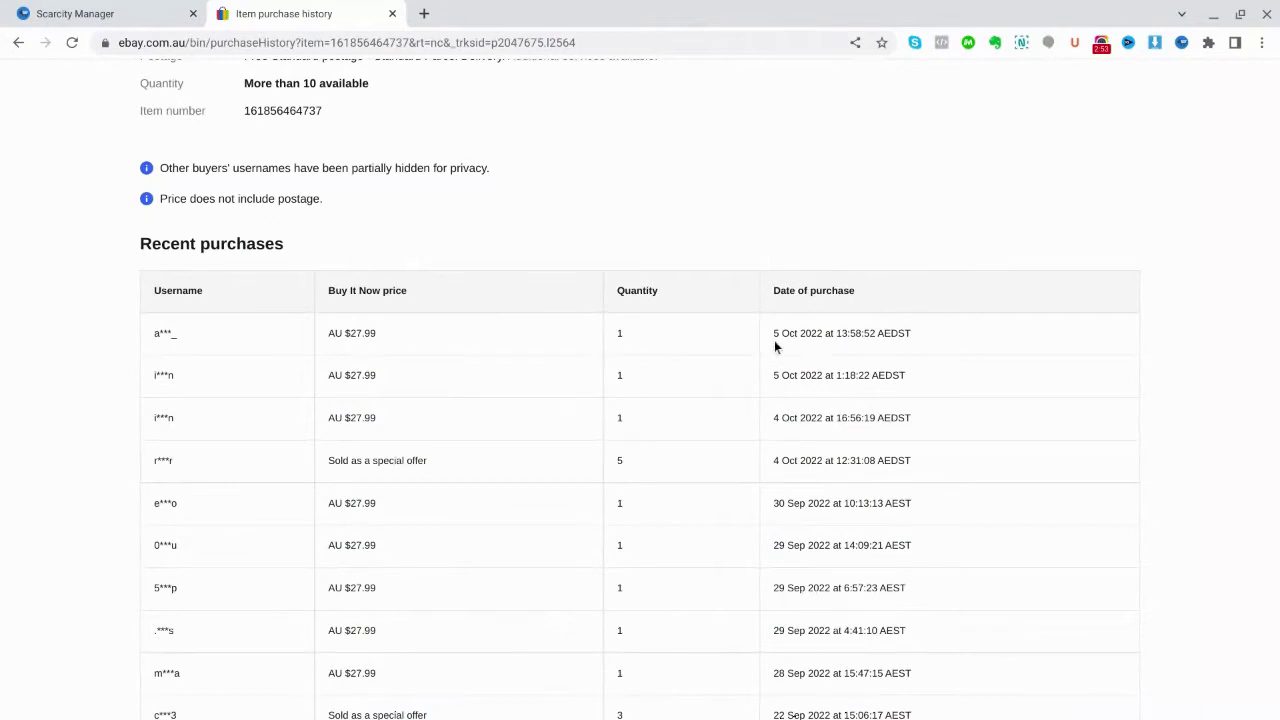
pyautogui.scroll(-2, 730, 390)
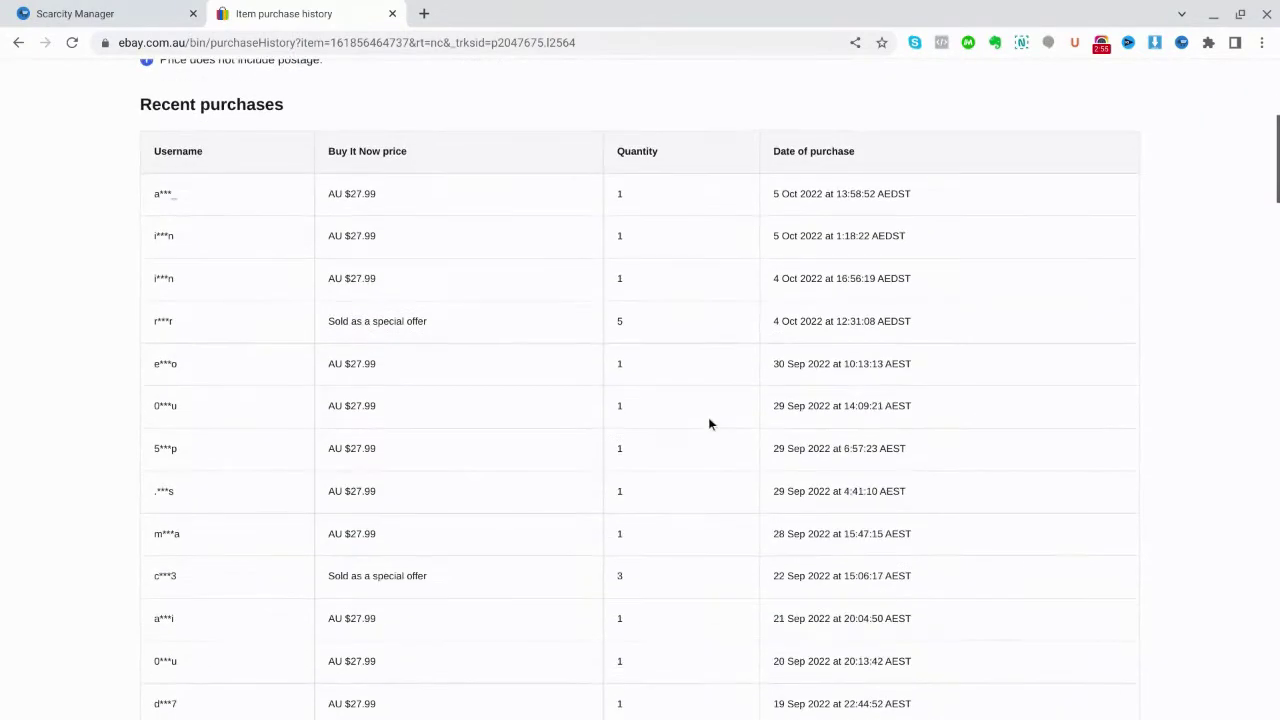
pyautogui.scroll(-5, 706, 418)
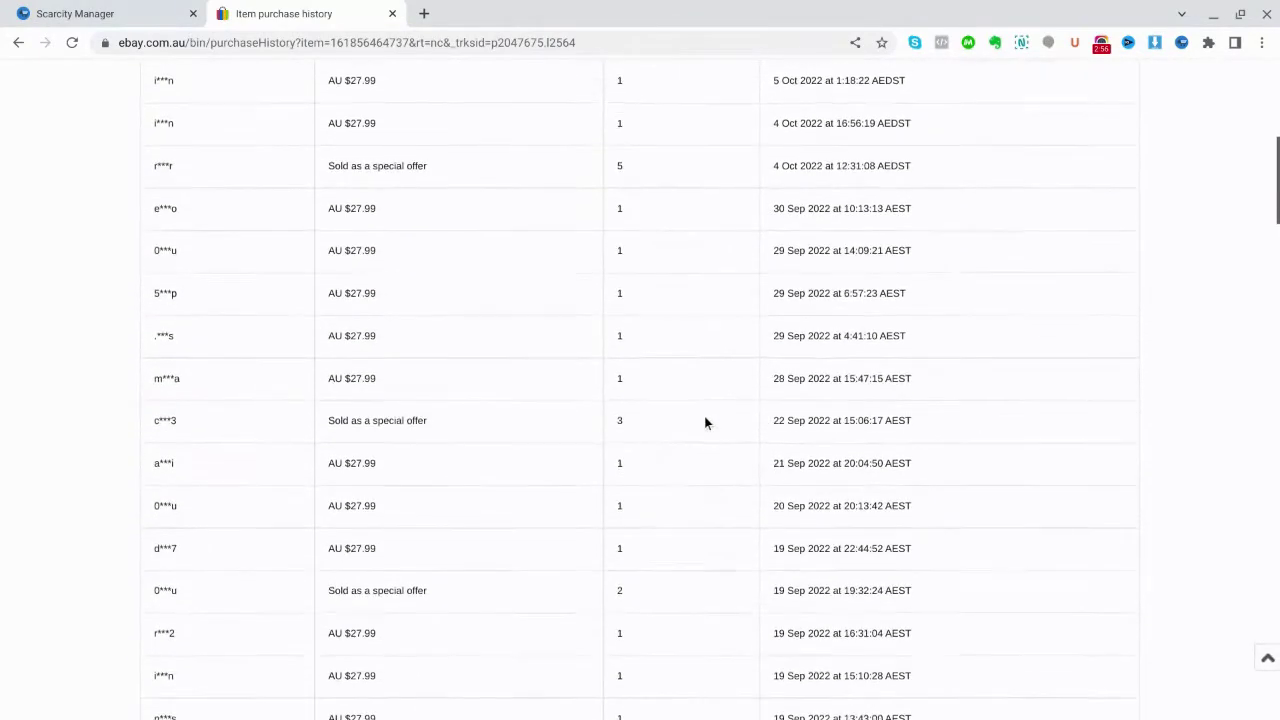
pyautogui.scroll(-10, 704, 418)
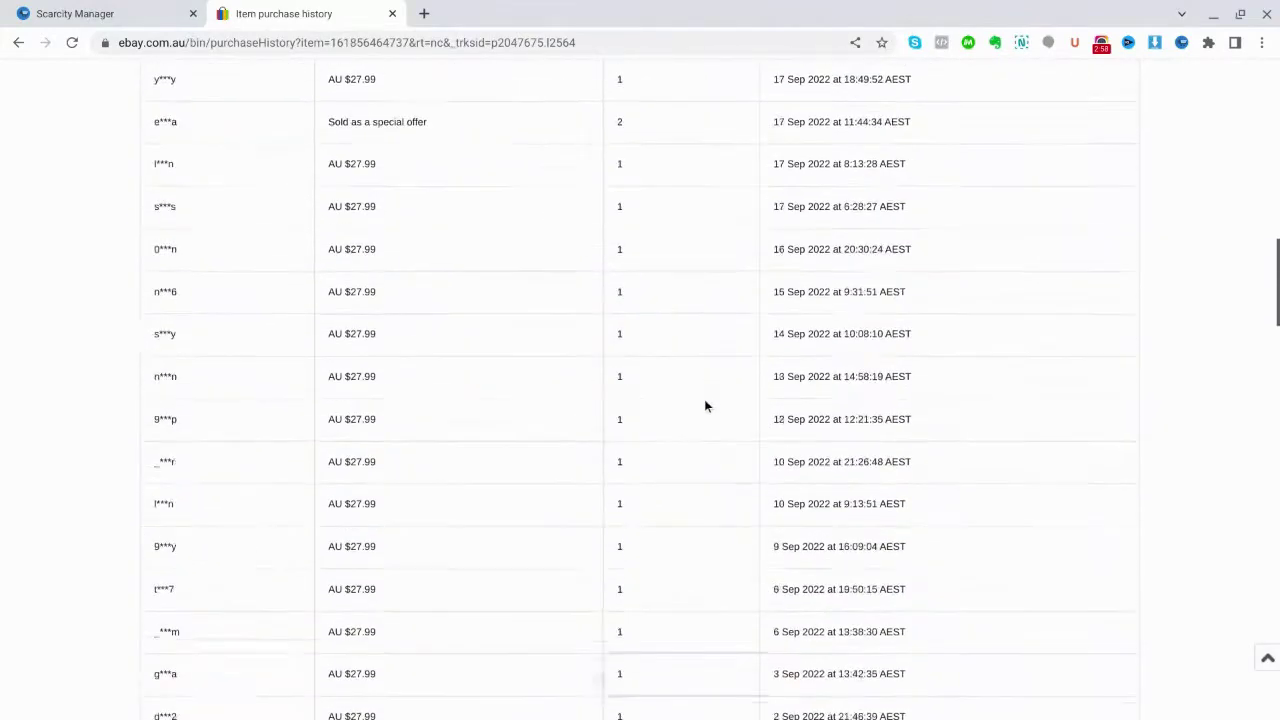
pyautogui.scroll(-13, 704, 392)
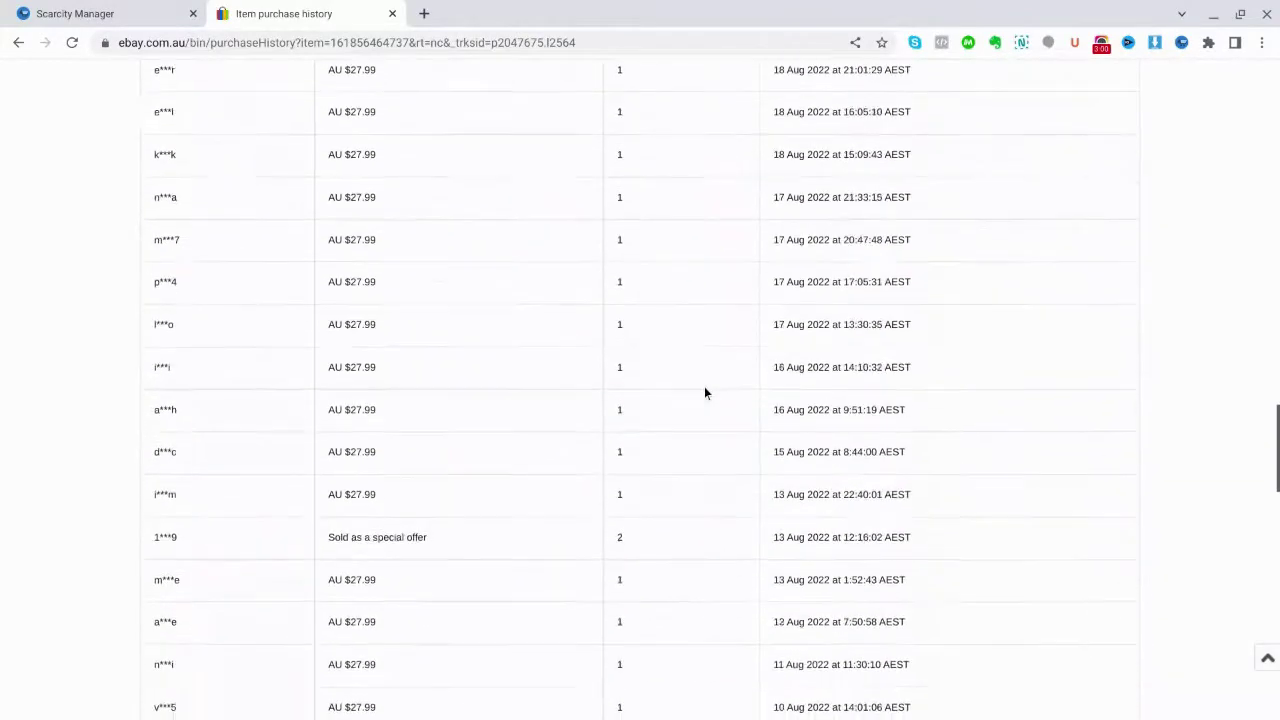
pyautogui.scroll(-12, 702, 387)
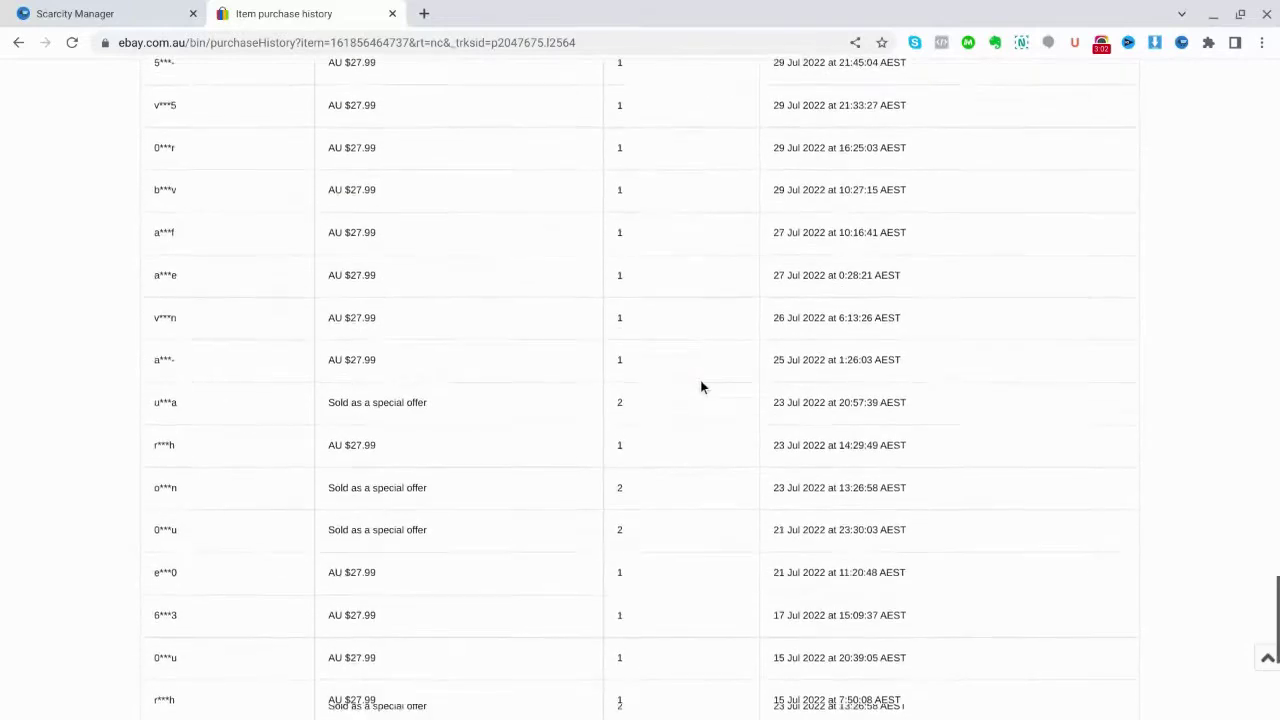
pyautogui.scroll(-2, 700, 387)
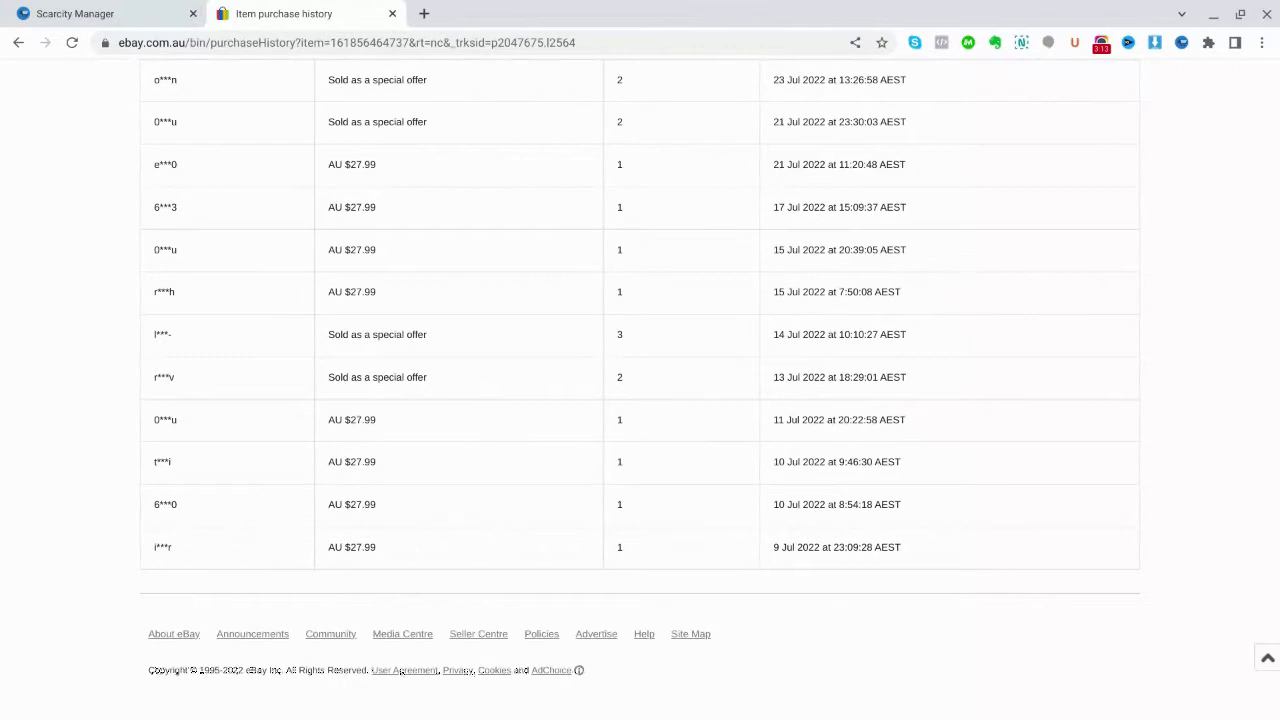
pyautogui.scroll(1, 698, 435)
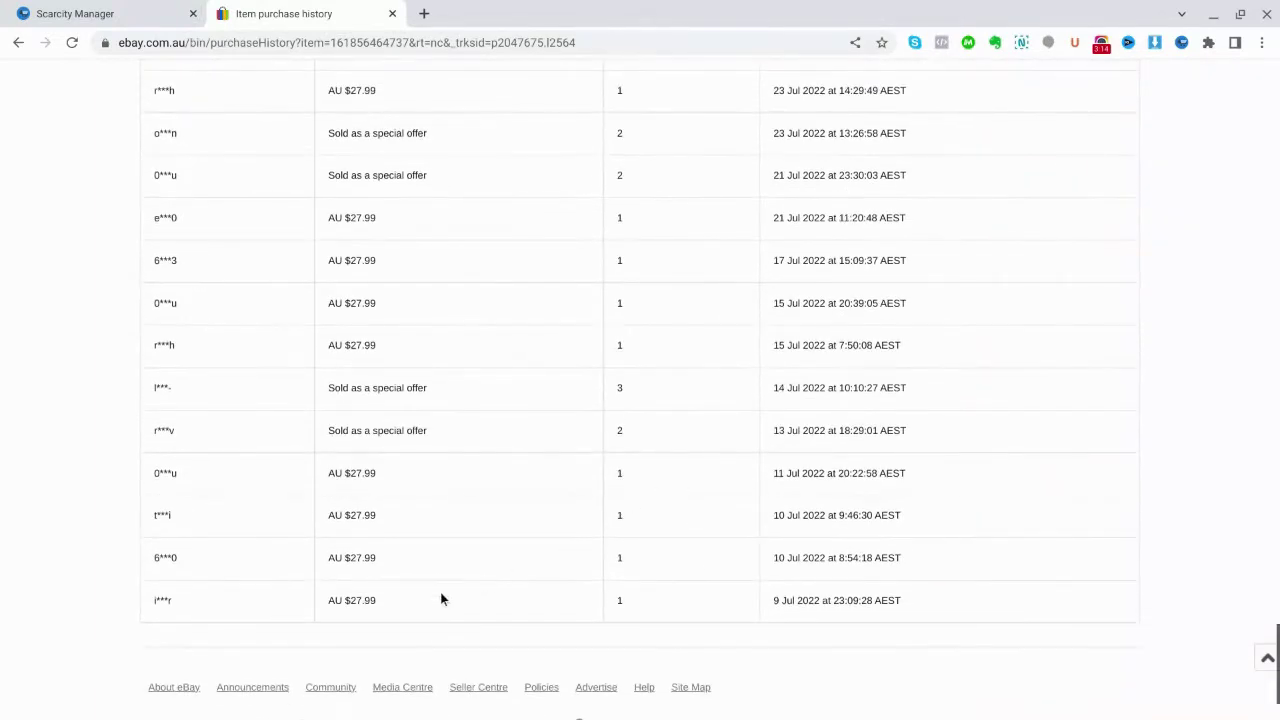
pyautogui.scroll(3, 436, 563)
pyautogui.scroll(10, 438, 563)
pyautogui.scroll(15, 440, 565)
pyautogui.scroll(5, 440, 560)
pyautogui.scroll(20, 441, 560)
pyautogui.scroll(15, 463, 515)
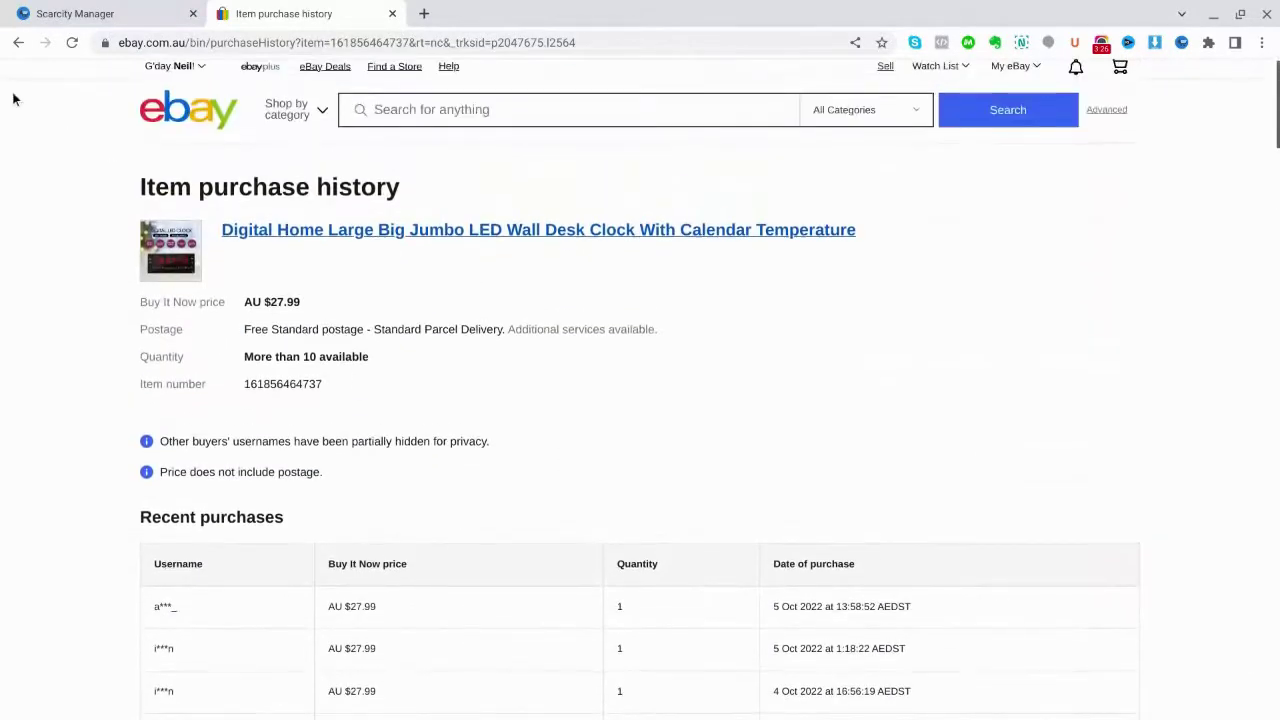
# Go back to the LED clock listing, then switch to Scarcity Manager and look over the clocks results again
pyautogui.click(20, 44)
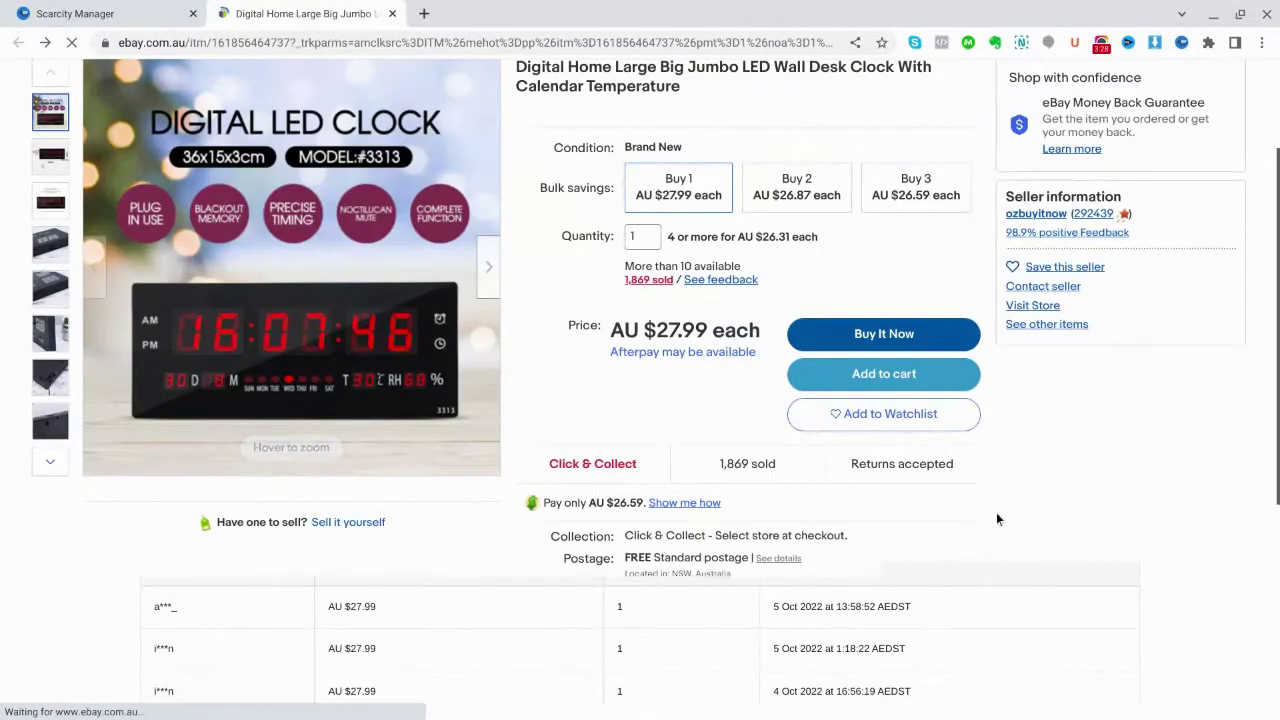
pyautogui.click(34, 12)
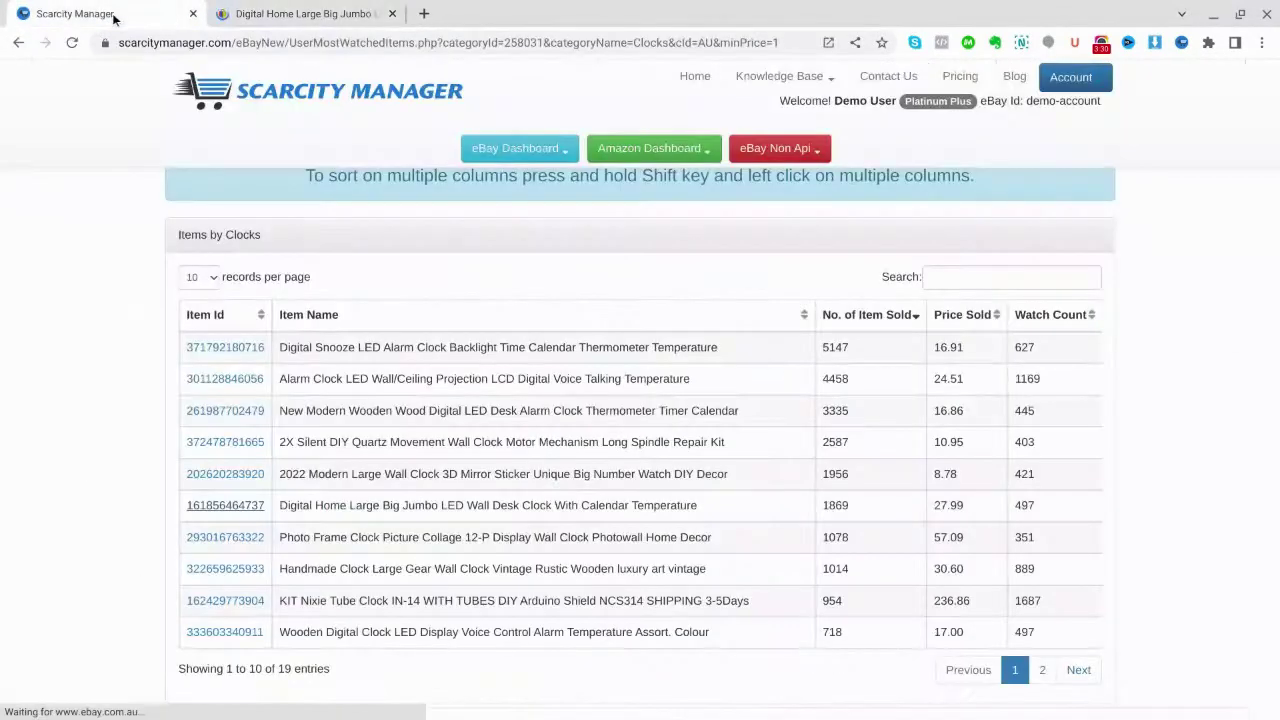
pyautogui.scroll(3, 652, 440)
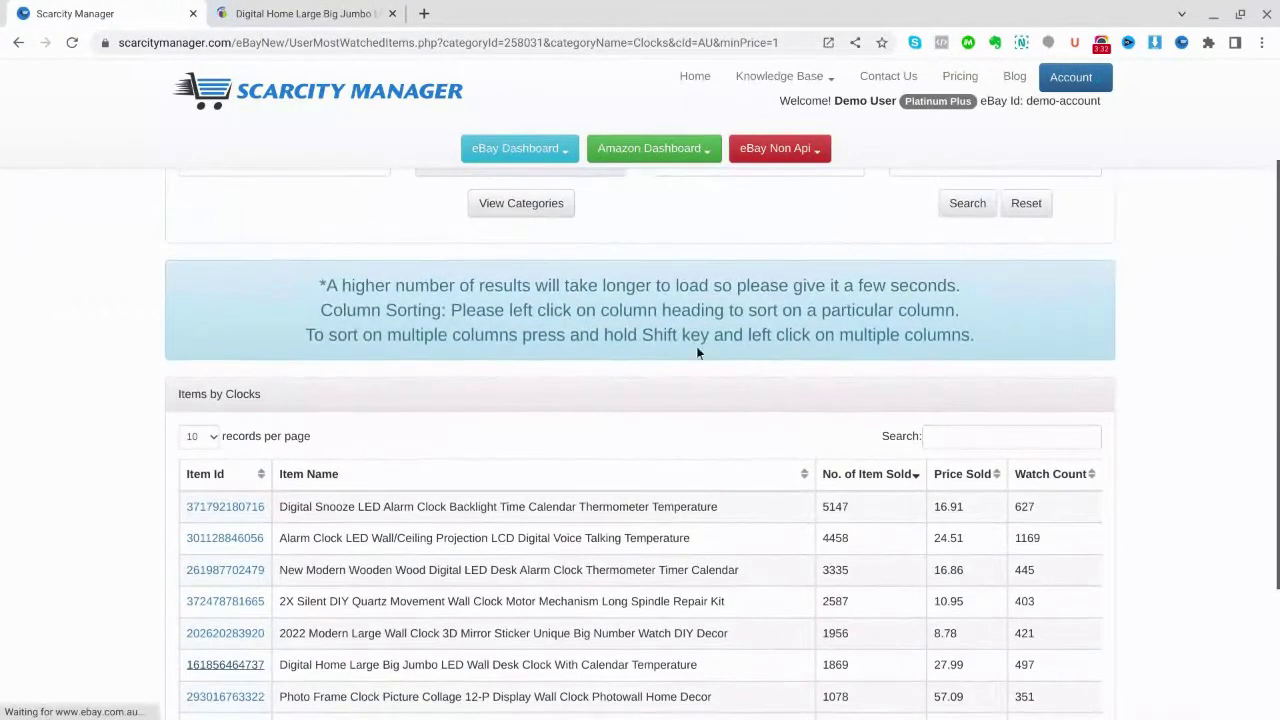
pyautogui.scroll(-3, 664, 456)
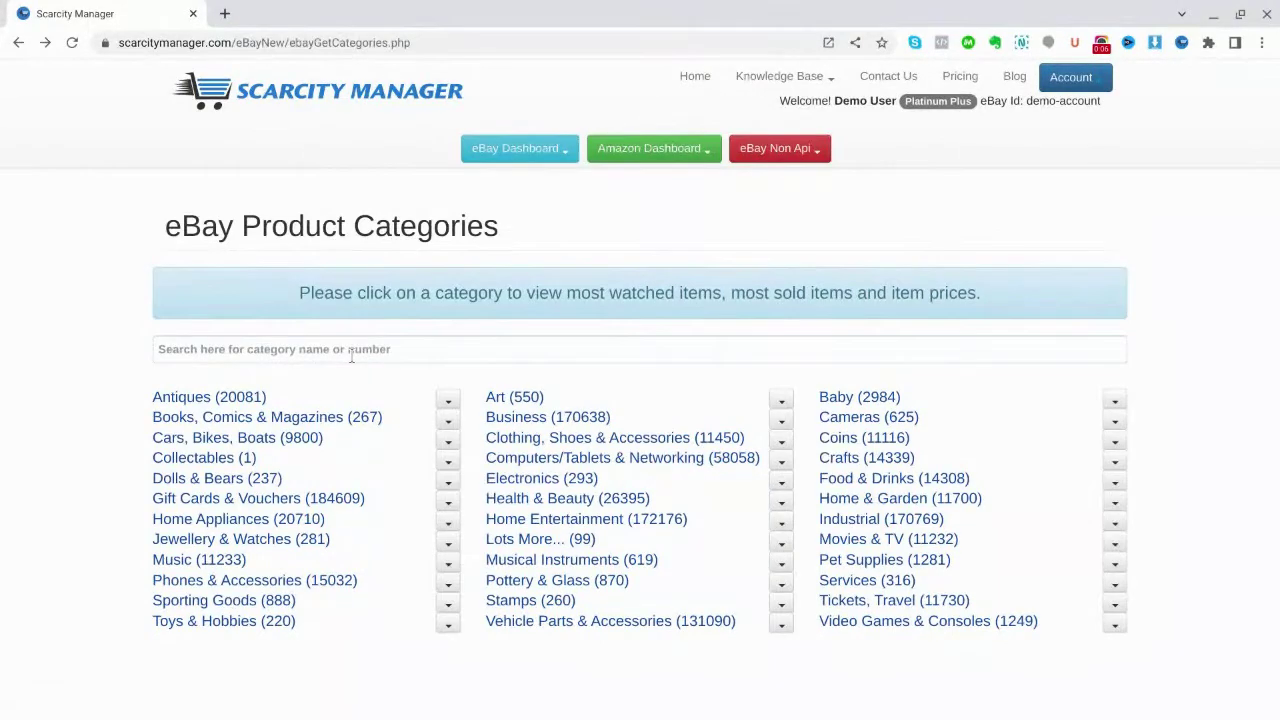
# Search the eBay product categories for "hand tools" and open Hand Tools under Home & Garden's Tools & Workshop Equipment
pyautogui.click(176, 350)
pyautogui.write('han')
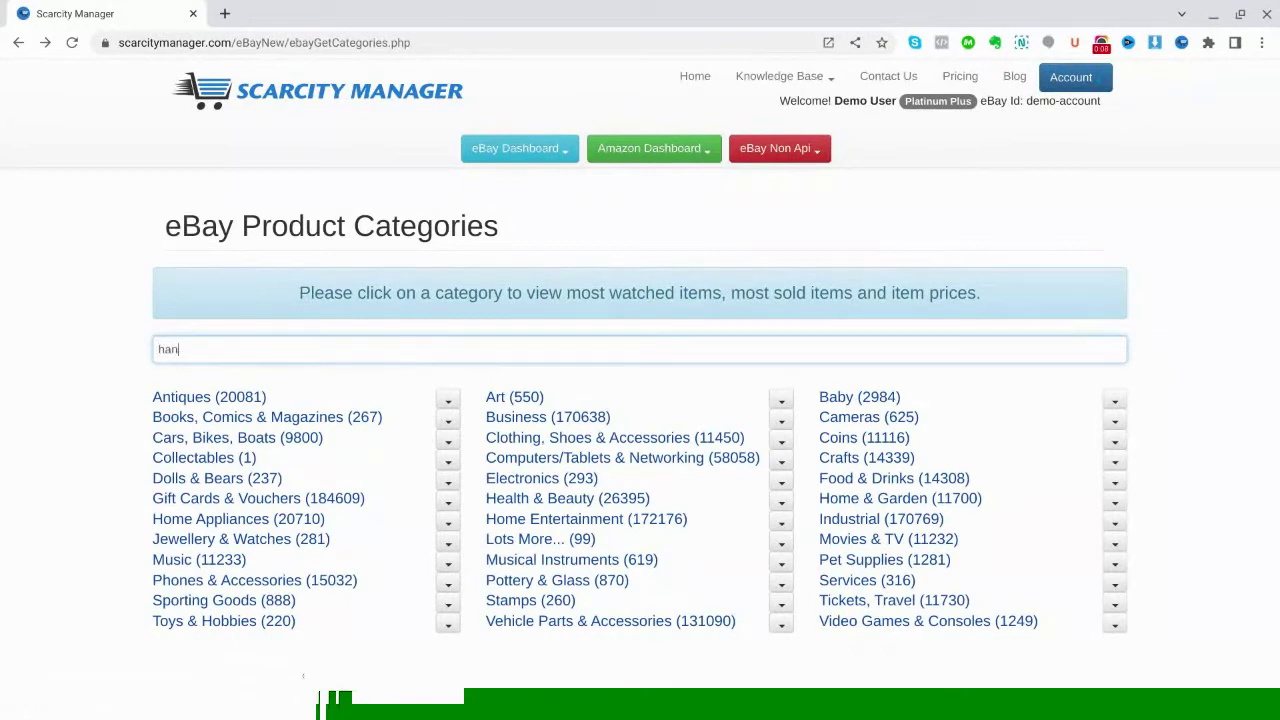
pyautogui.write('d to')
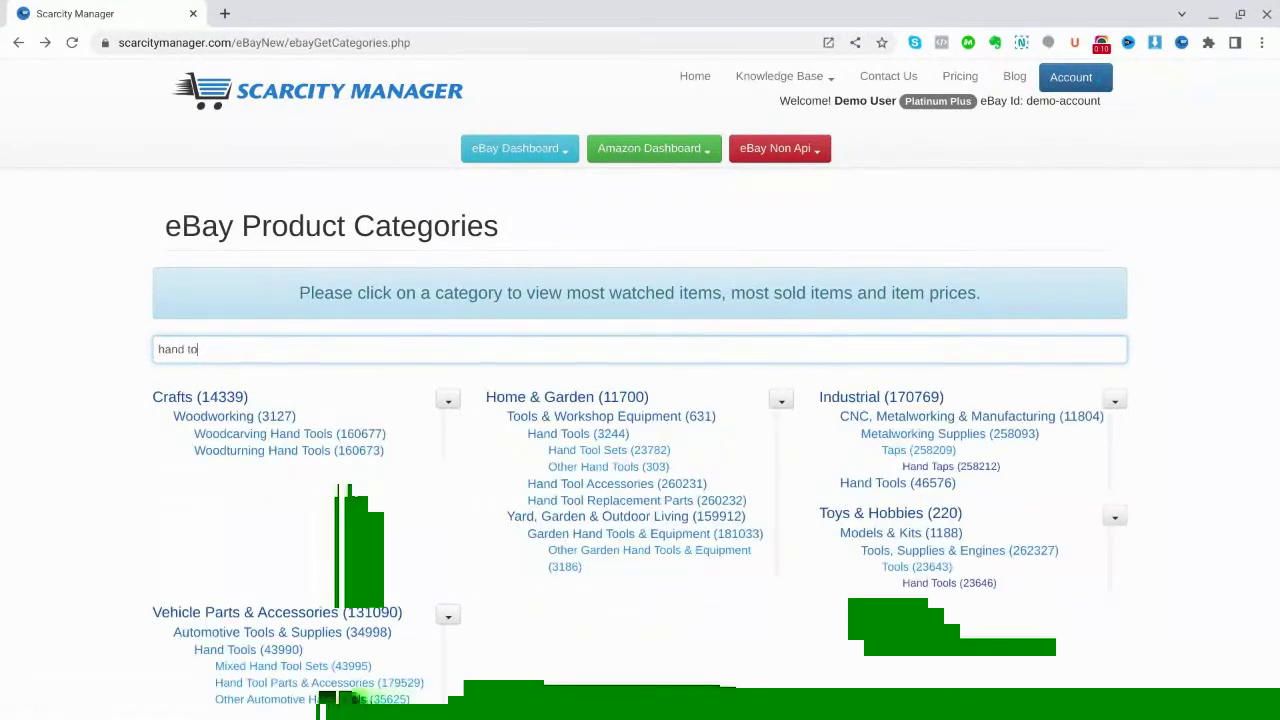
pyautogui.write('ols')
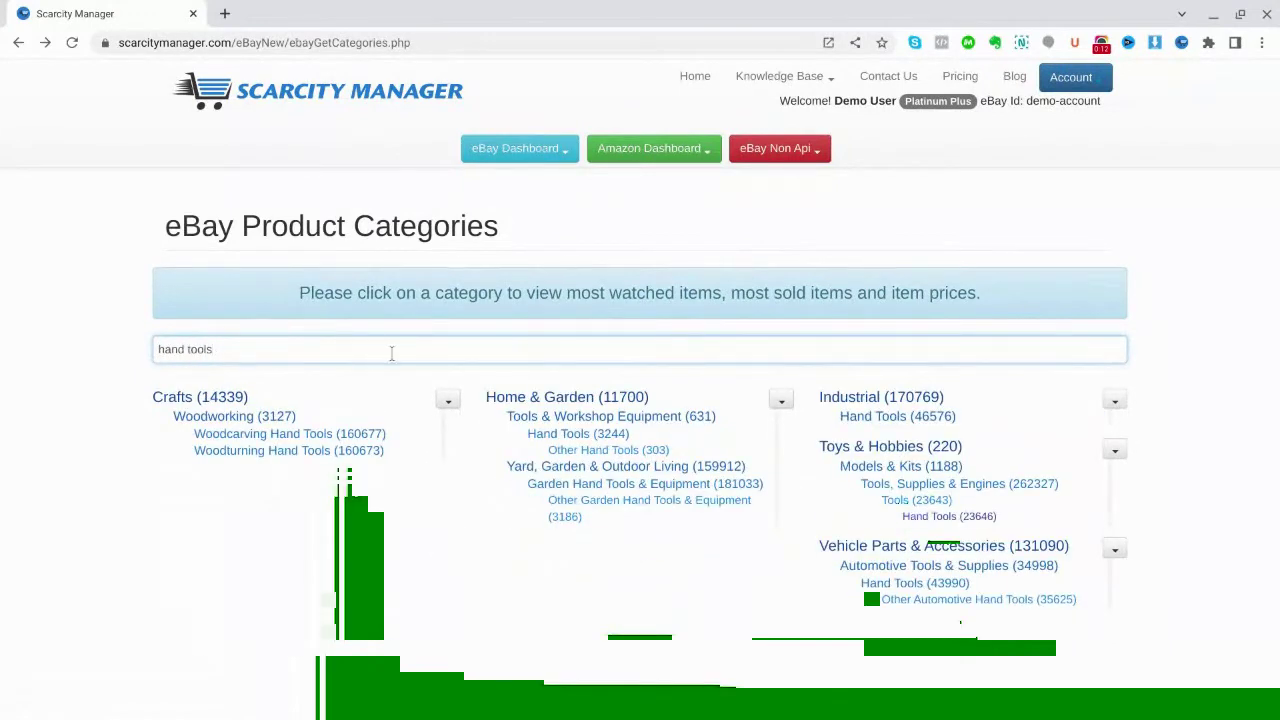
pyautogui.click(553, 437)
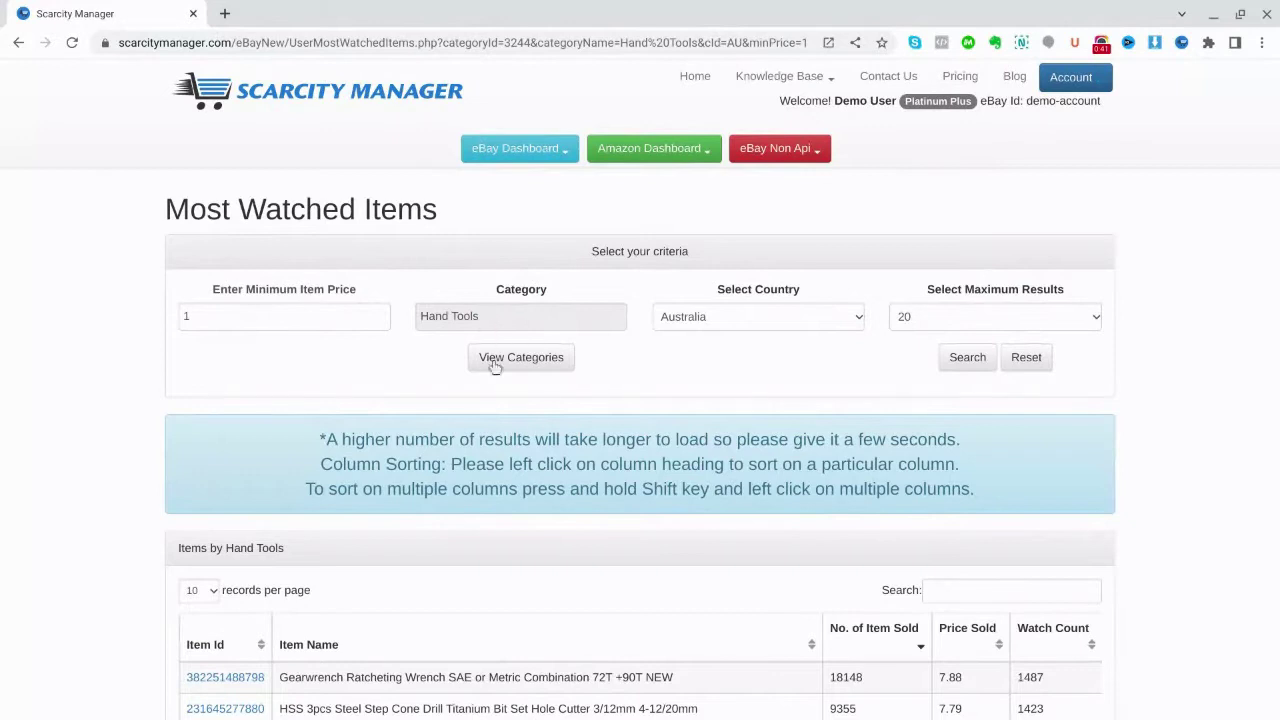
# From the most watched hand tools, open the 5 IN 1 Multifunction Gauge Stud Finder listing and its purchase history
pyautogui.scroll(-2, 532, 444)
pyautogui.scroll(-3, 532, 451)
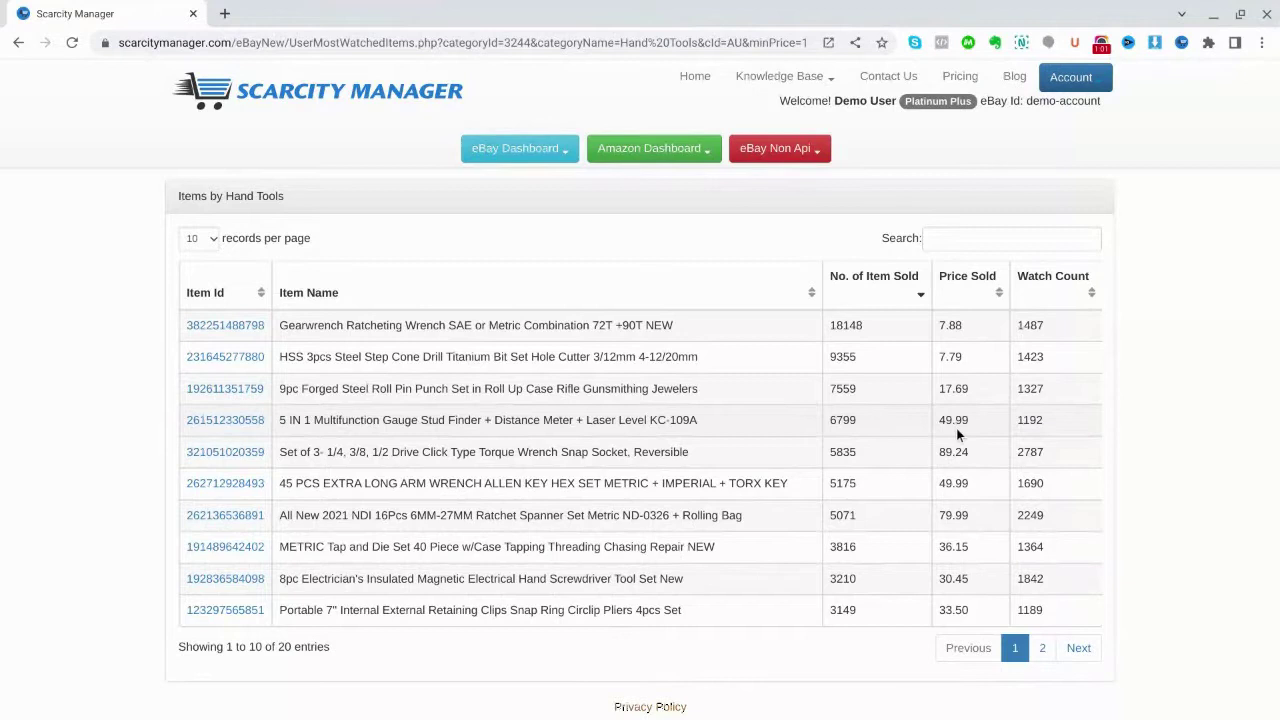
pyautogui.click(217, 424)
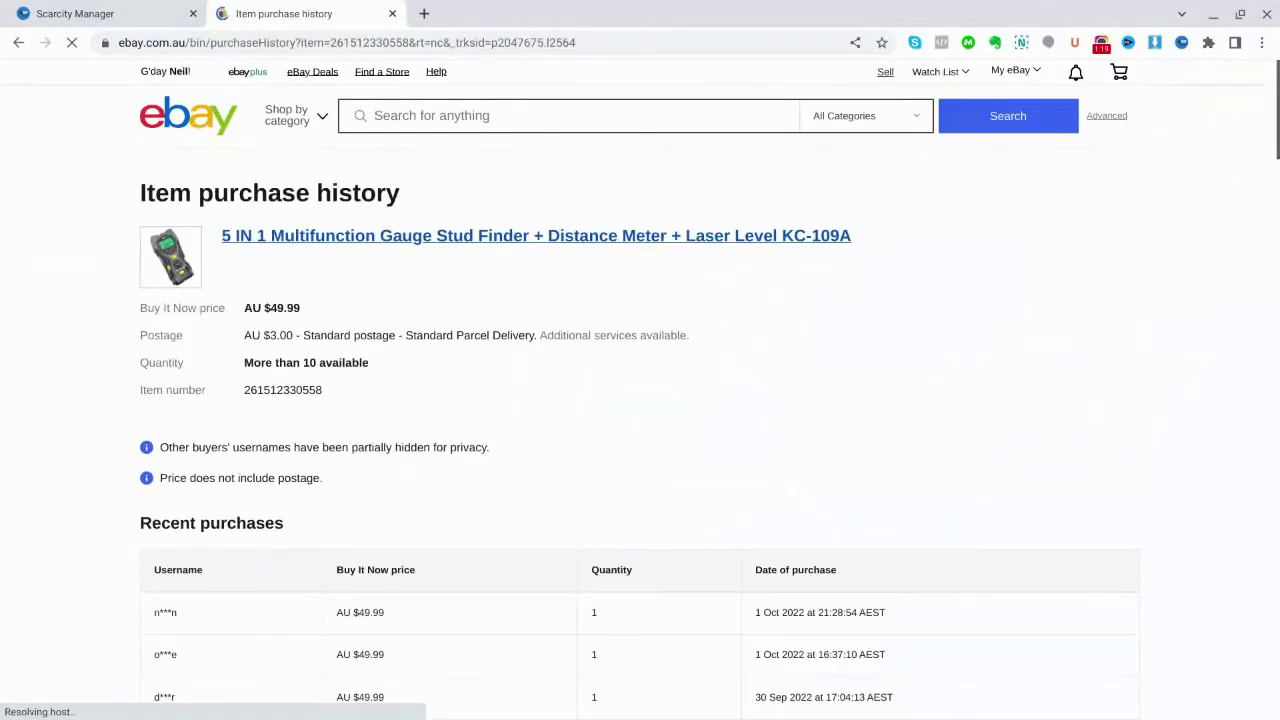
# Examine the recent purchase dates and quantities in the stud finder's purchase history
pyautogui.scroll(-3, 711, 311)
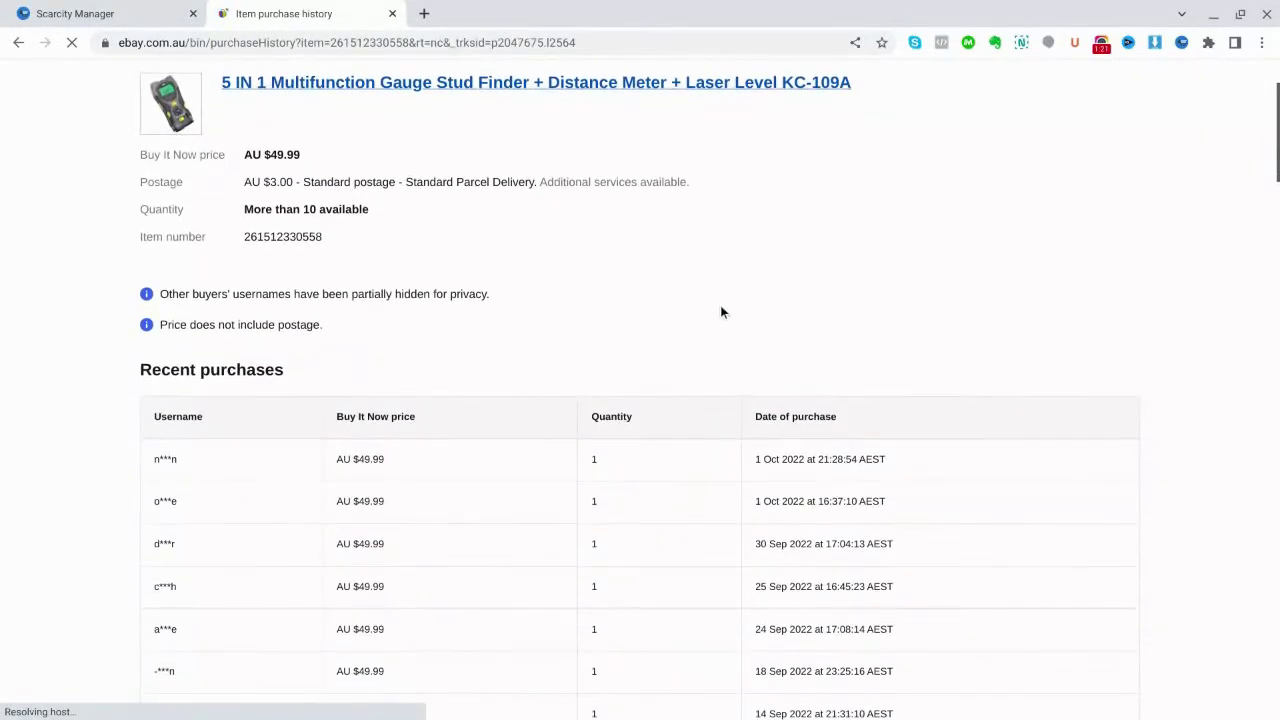
pyautogui.scroll(-1, 723, 310)
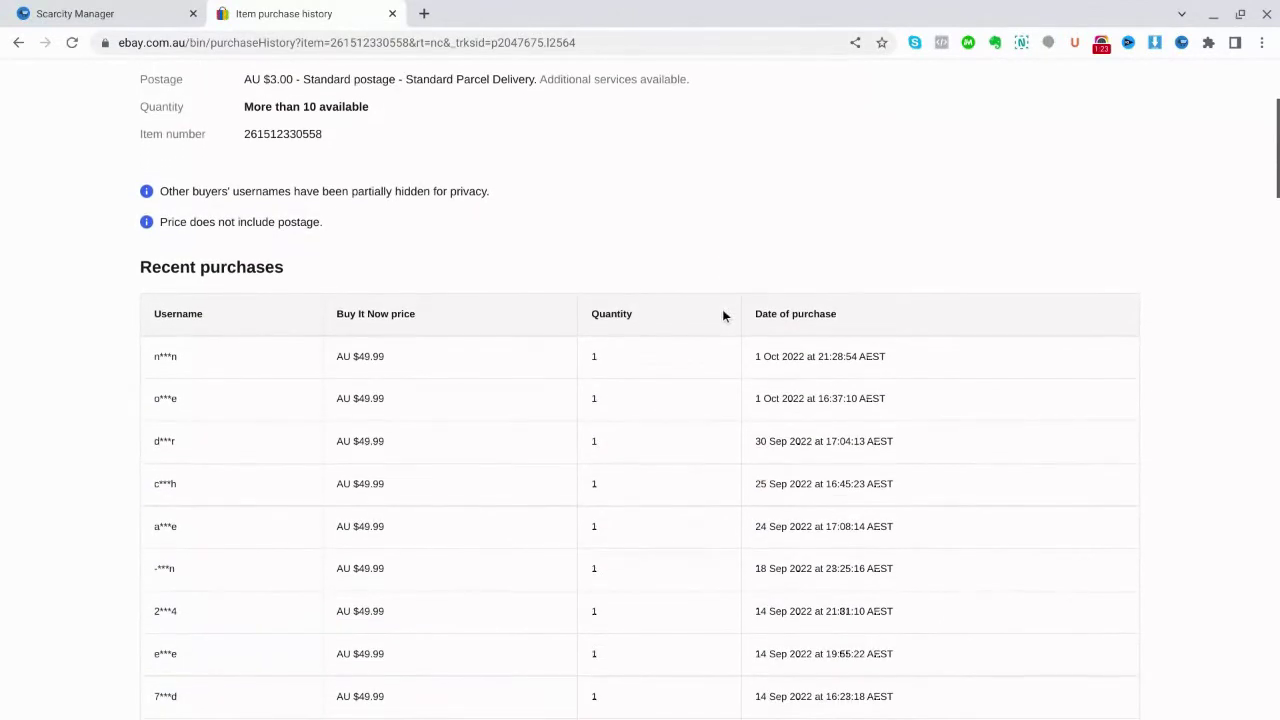
pyautogui.scroll(-1, 694, 352)
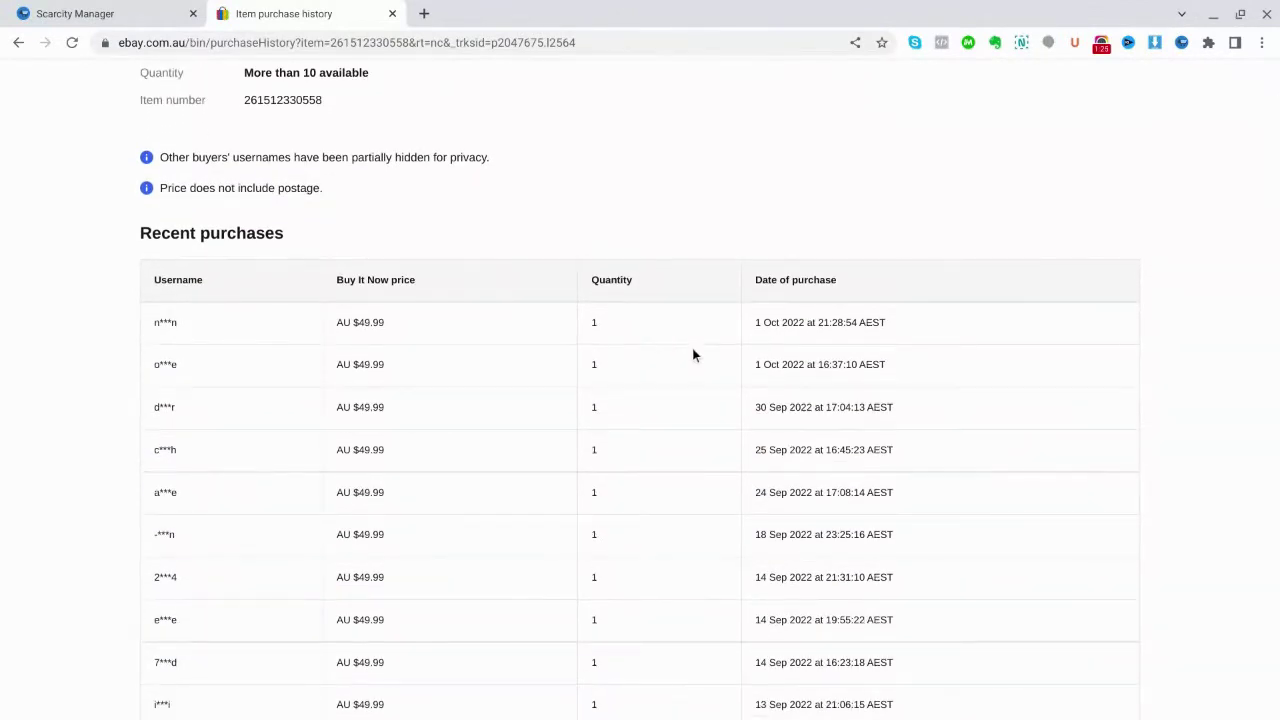
# Read through the remaining stud finder purchases down to the oldest entries, checking how regularly it sells, and return to the page's start
pyautogui.scroll(-5, 707, 320)
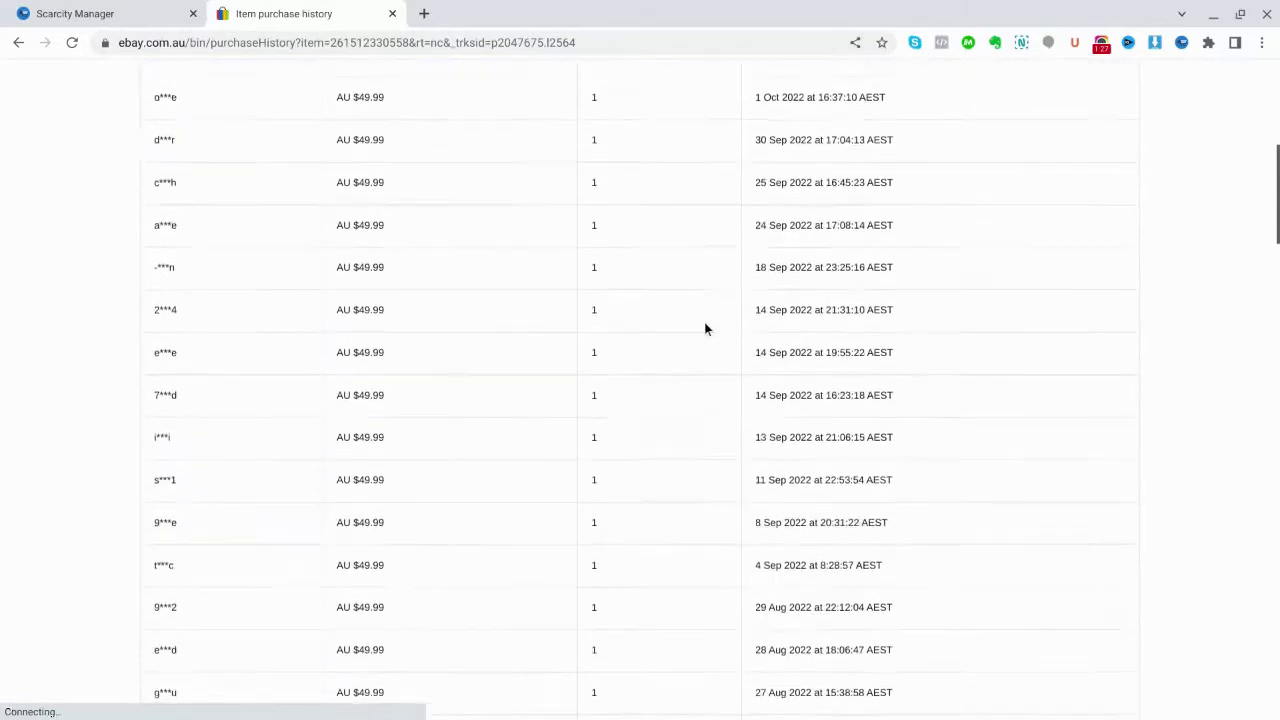
pyautogui.scroll(-3, 704, 329)
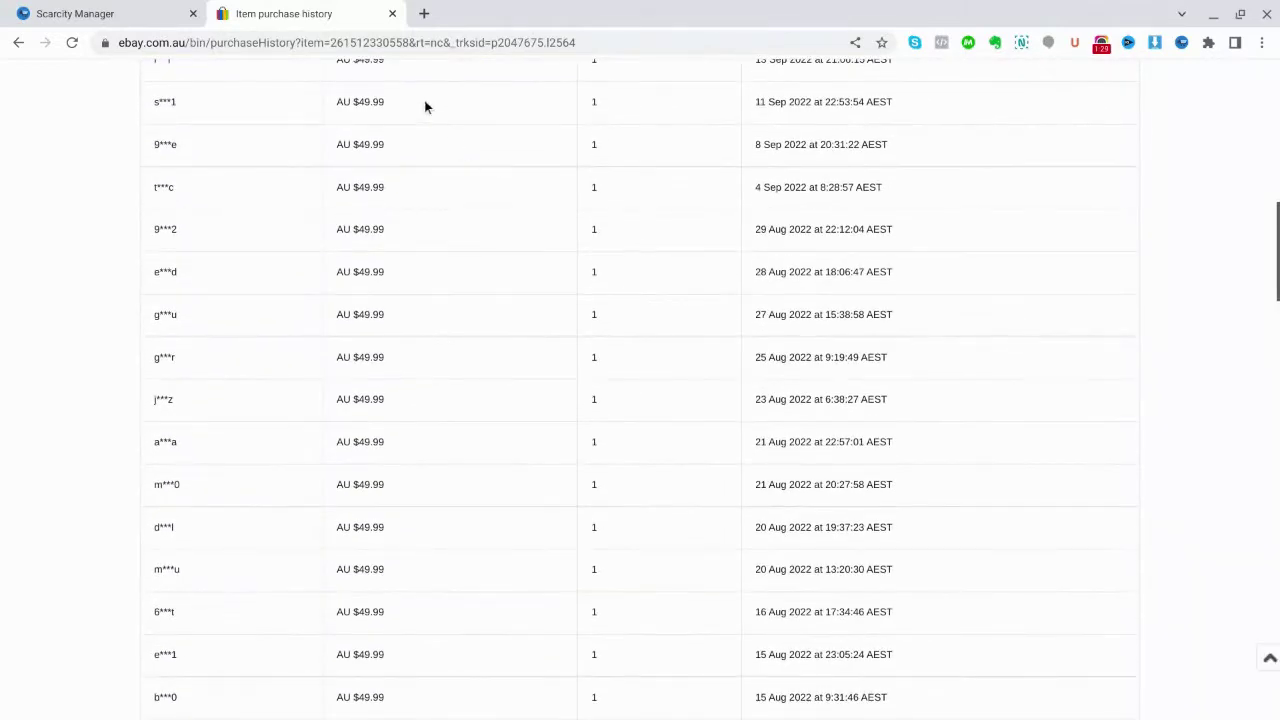
pyautogui.scroll(-4, 703, 314)
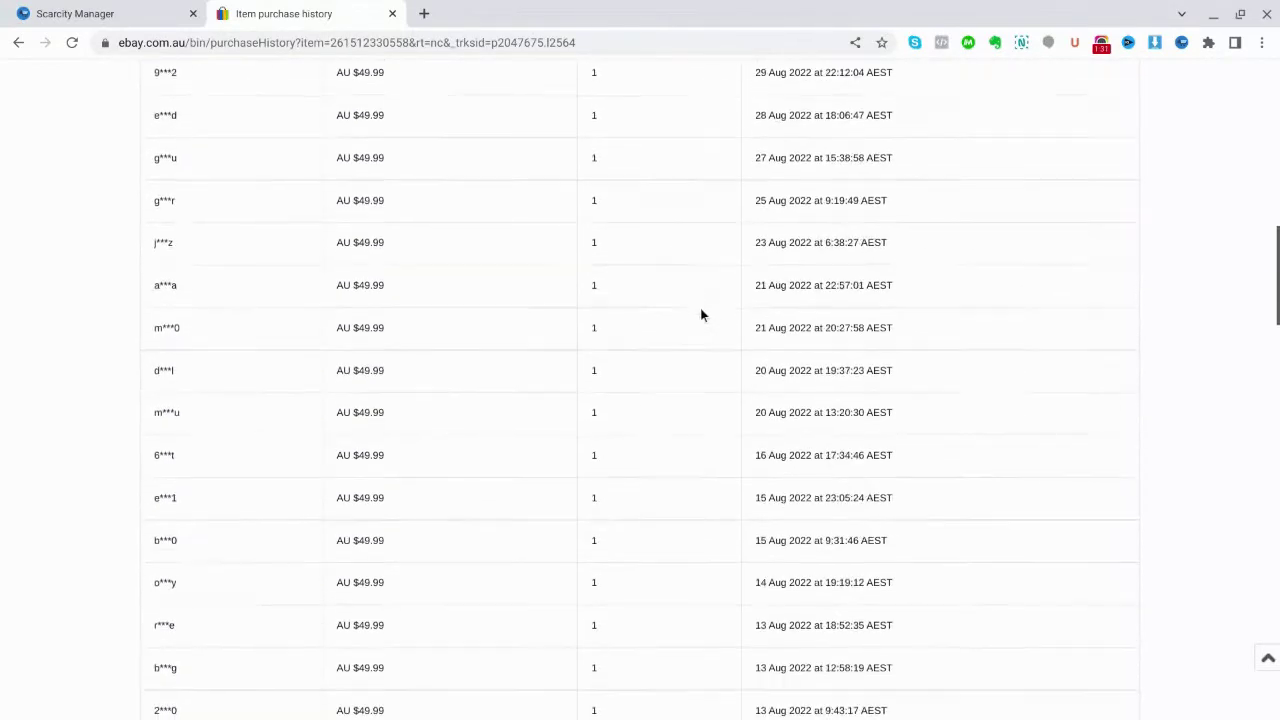
pyautogui.scroll(-4, 700, 314)
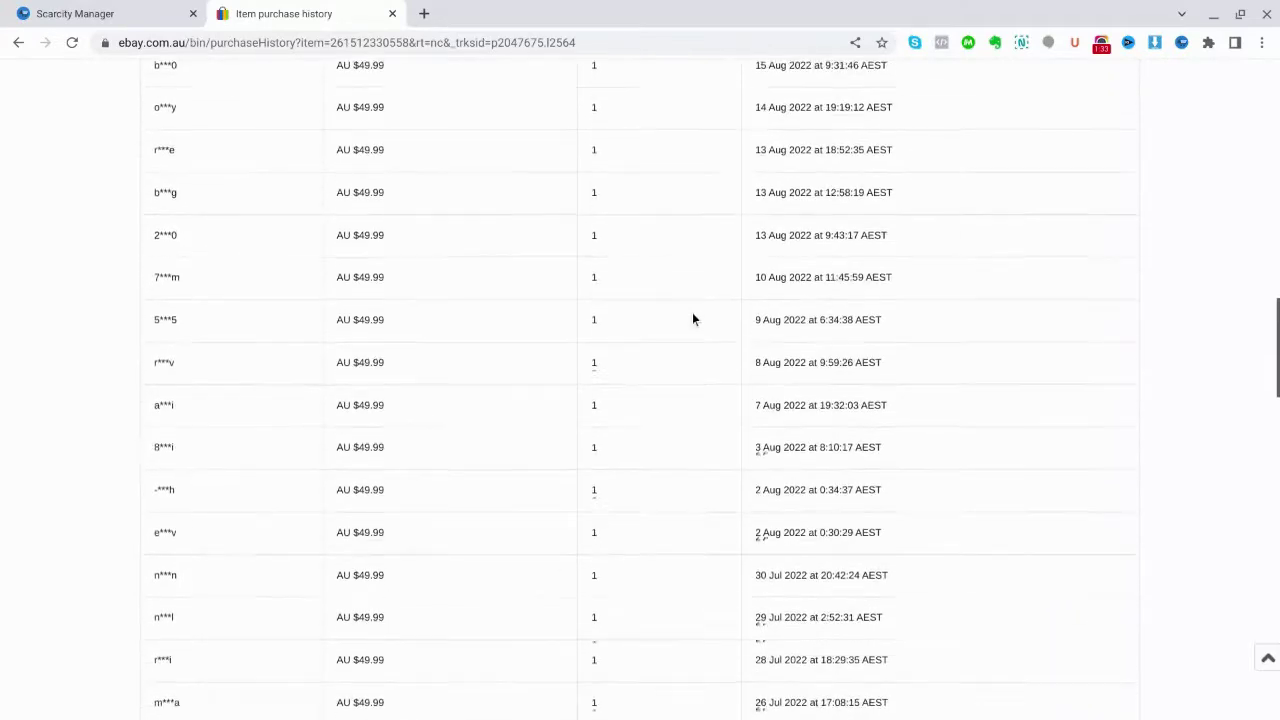
pyautogui.scroll(-5, 690, 318)
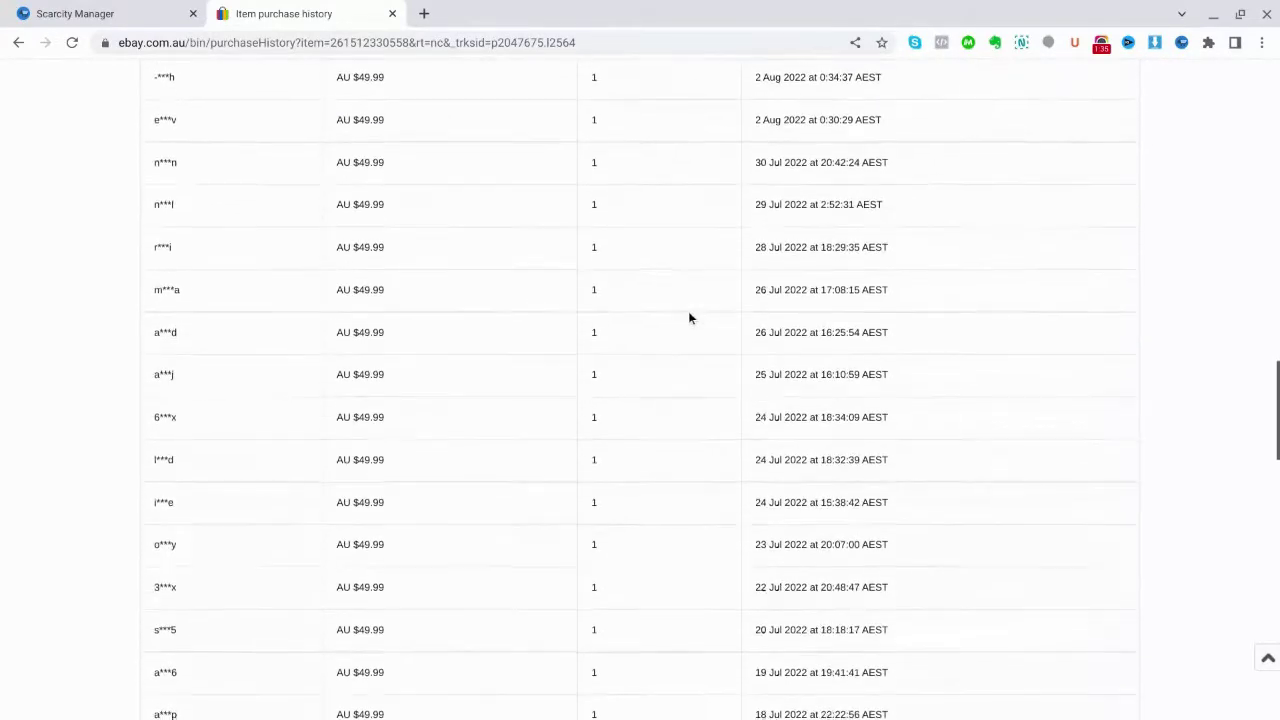
pyautogui.scroll(-4, 686, 318)
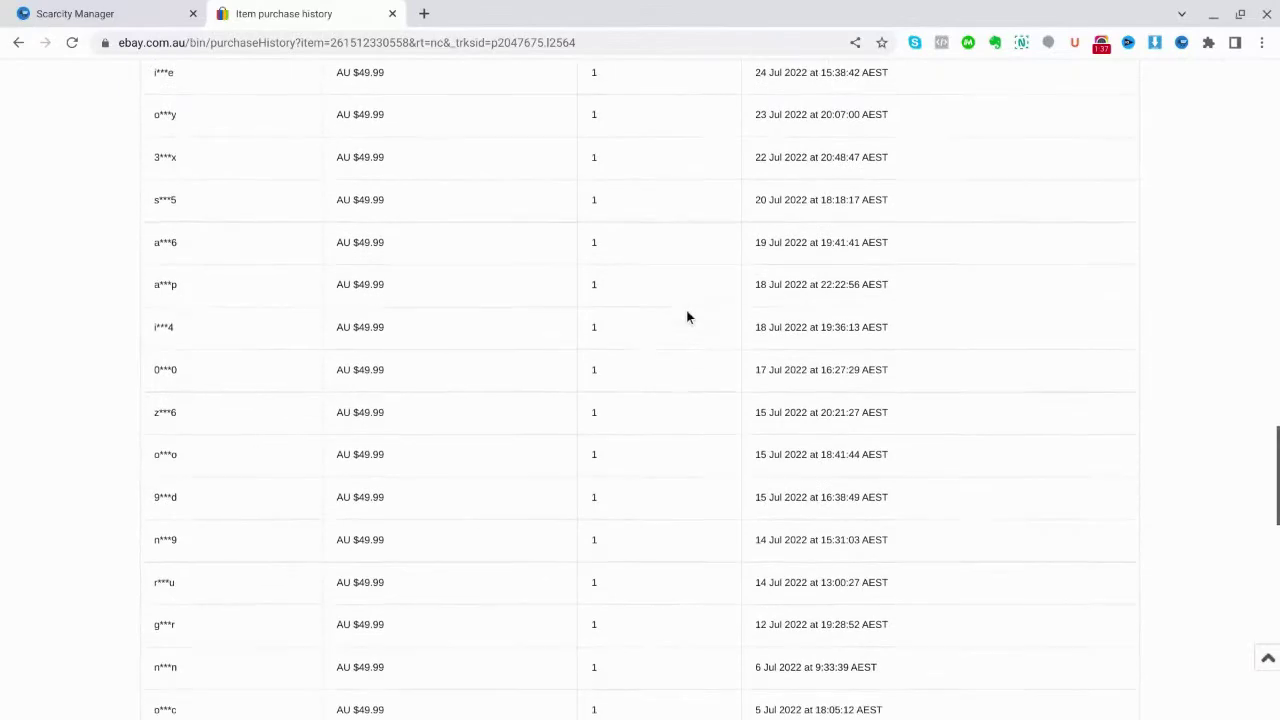
pyautogui.scroll(-4, 680, 320)
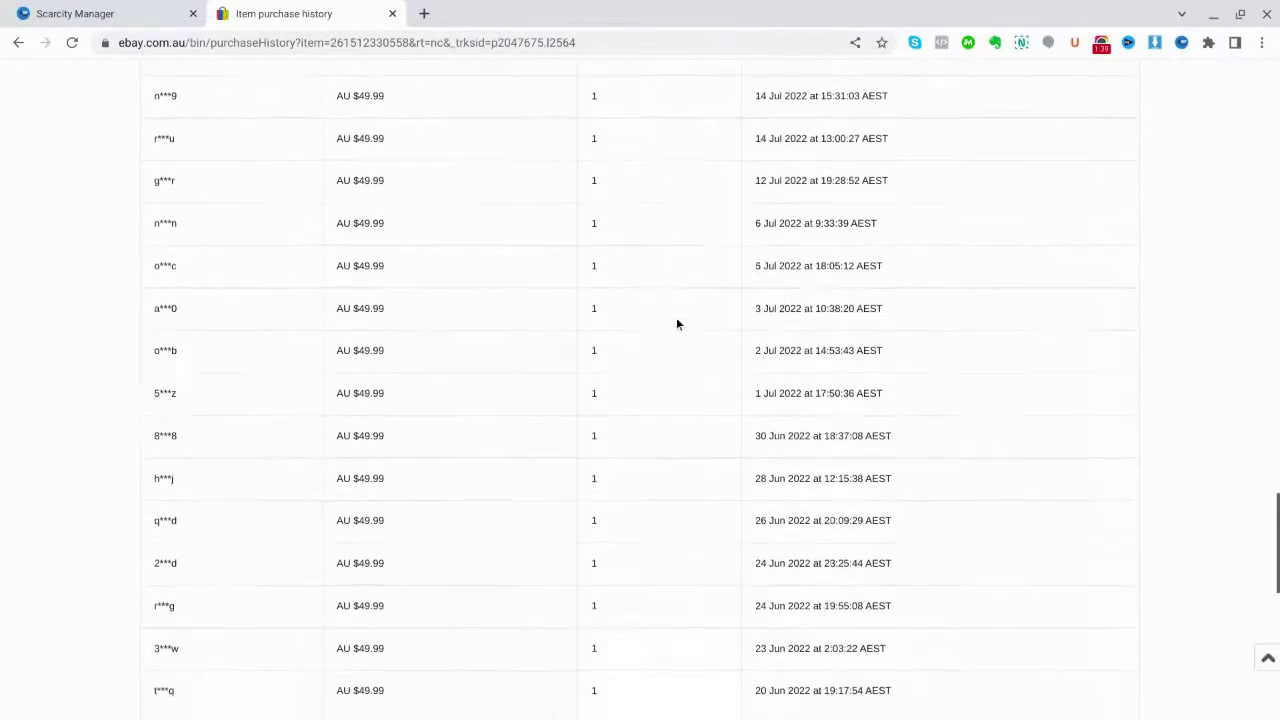
pyautogui.scroll(-5, 673, 325)
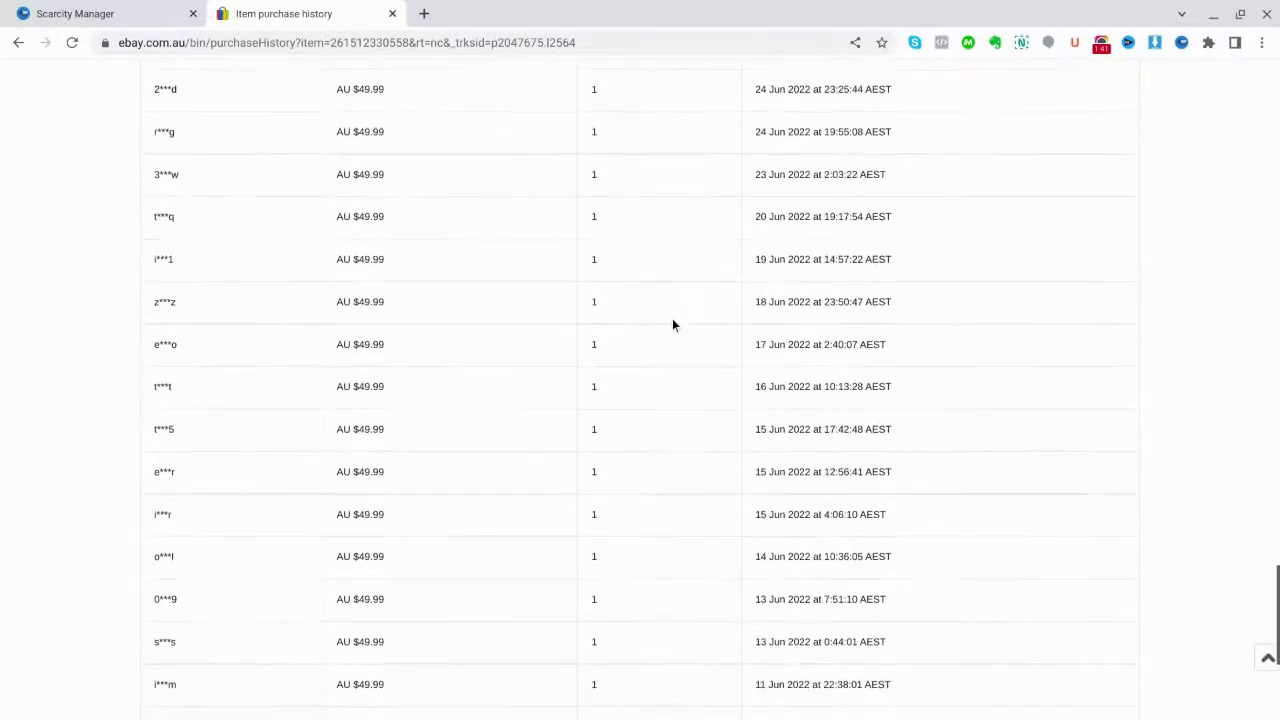
pyautogui.scroll(-1, 673, 325)
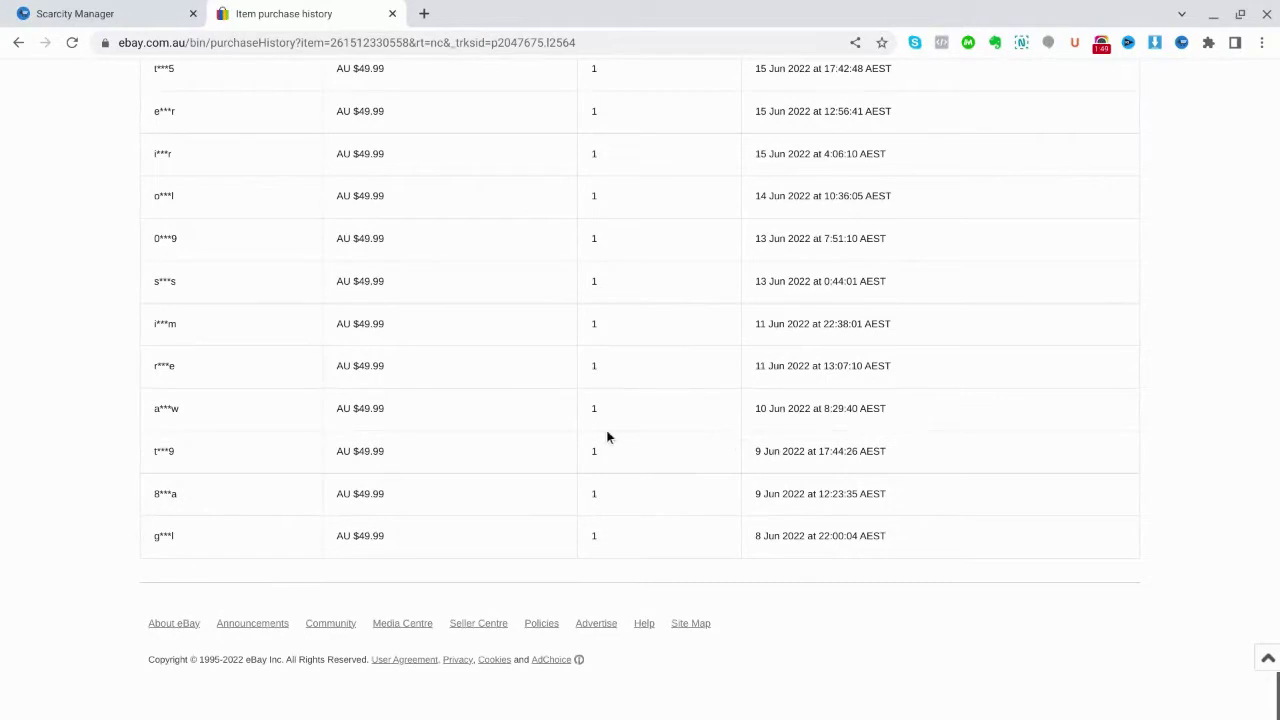
pyautogui.scroll(5, 655, 400)
pyautogui.scroll(15, 660, 402)
pyautogui.scroll(20, 656, 402)
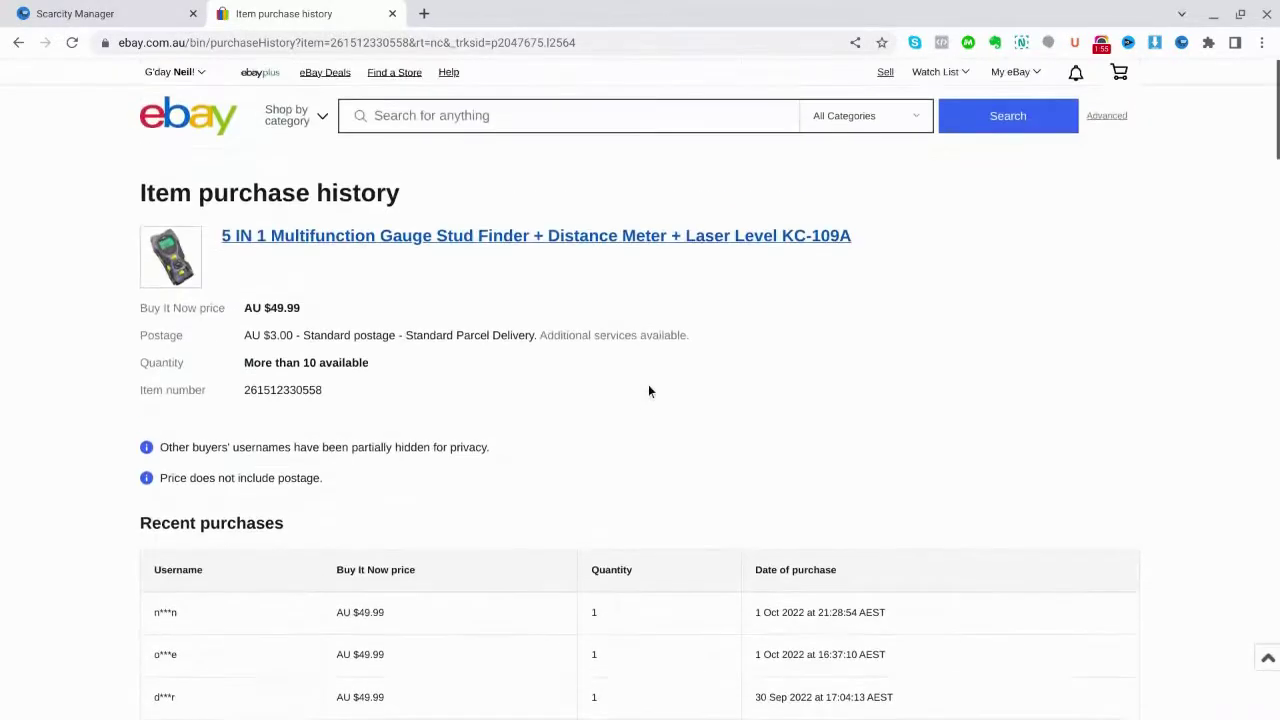
# Go back to the stud finder listing, then switch to Scarcity Manager and show page 2 of the Hand Tools items
pyautogui.click(18, 42)
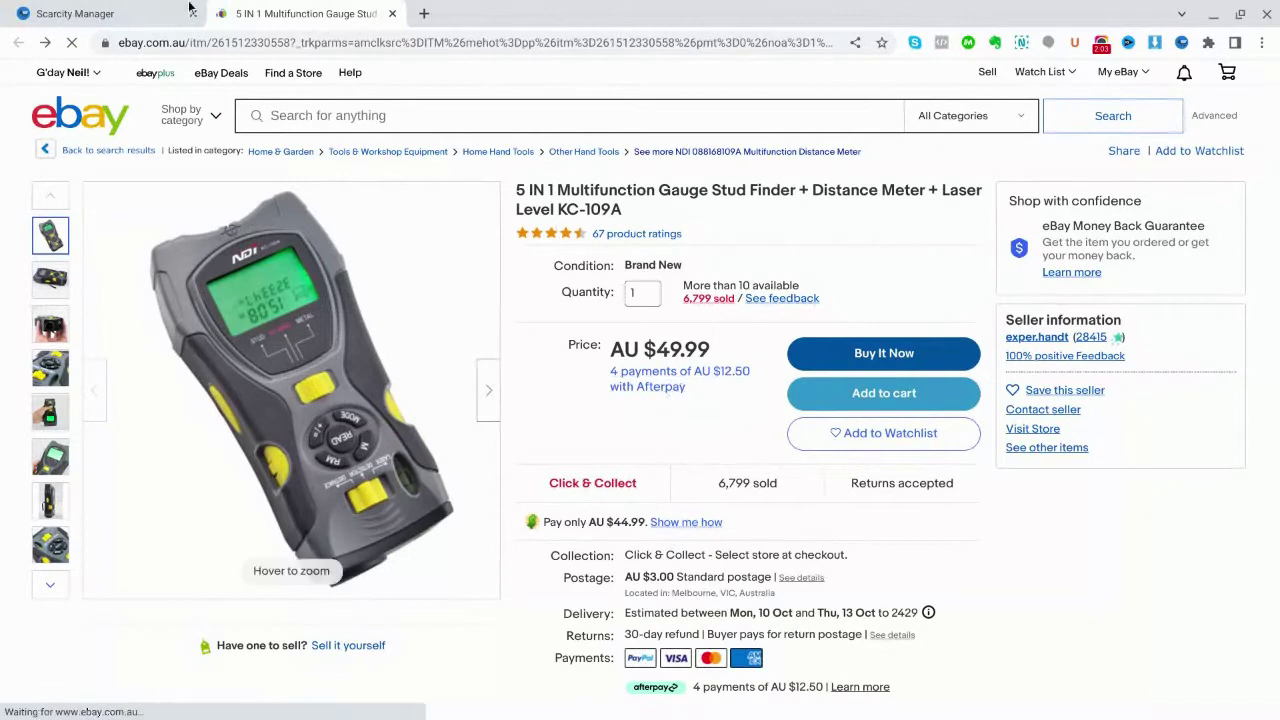
pyautogui.click(150, 22)
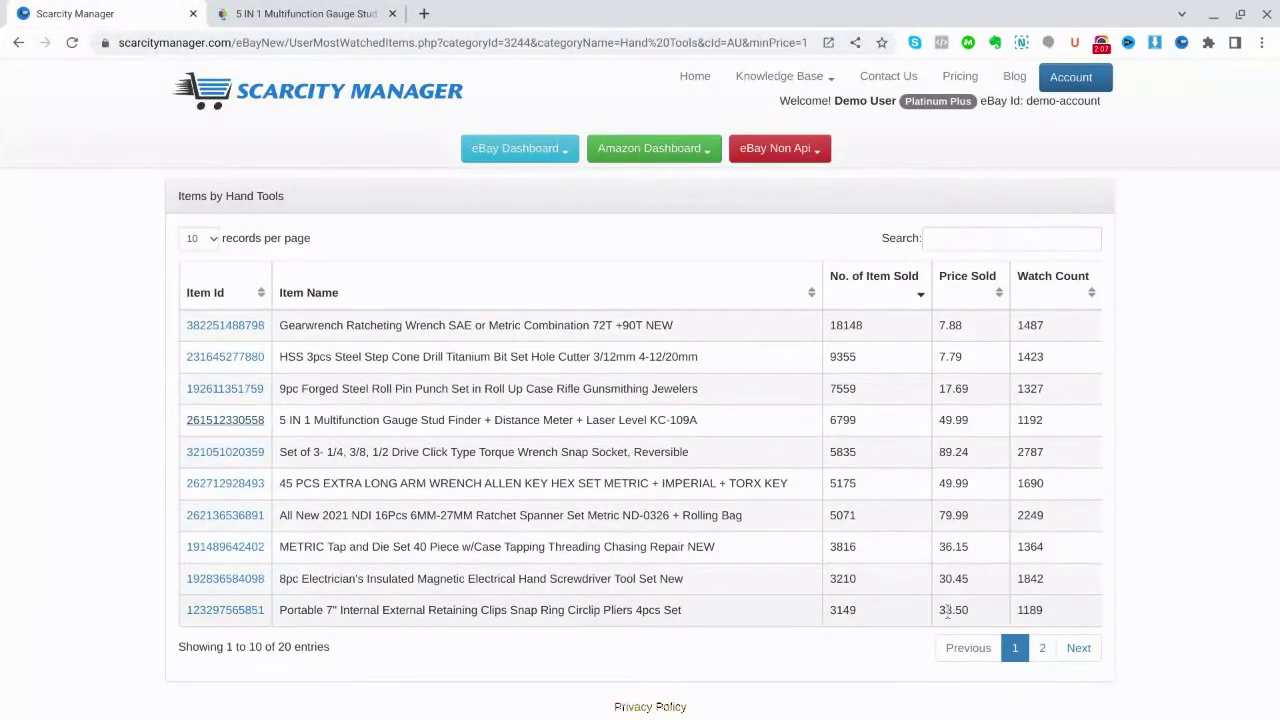
pyautogui.click(1042, 650)
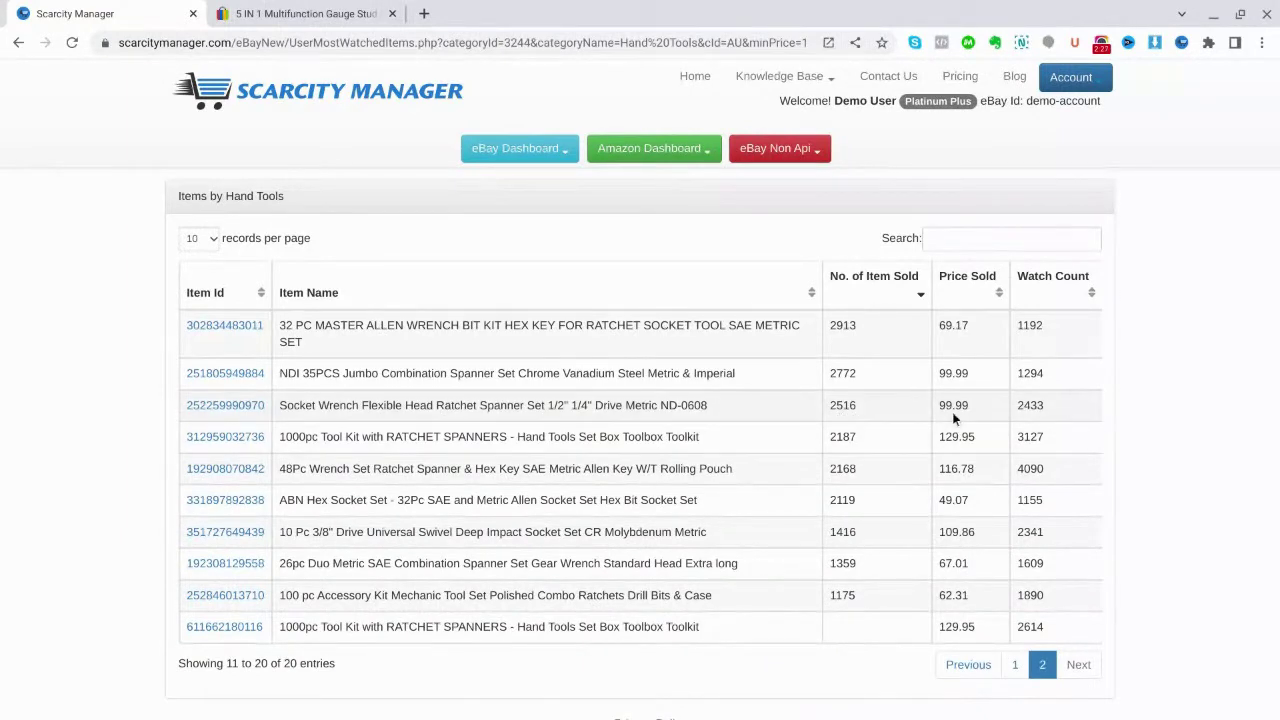
# Open the Socket Wrench Flexible Head Ratchet Spanner Set ND-0608 listing, look over its offer details, and open its purchase history
pyautogui.click(228, 406)
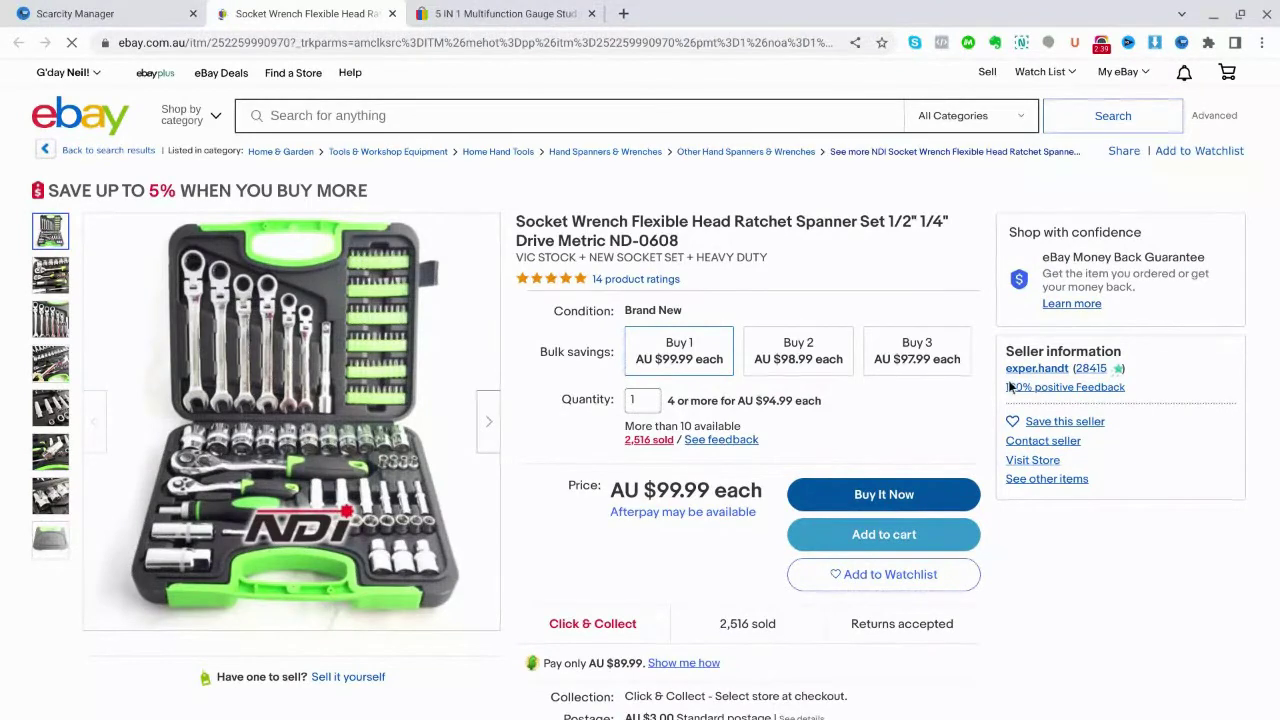
pyautogui.scroll(-1, 742, 667)
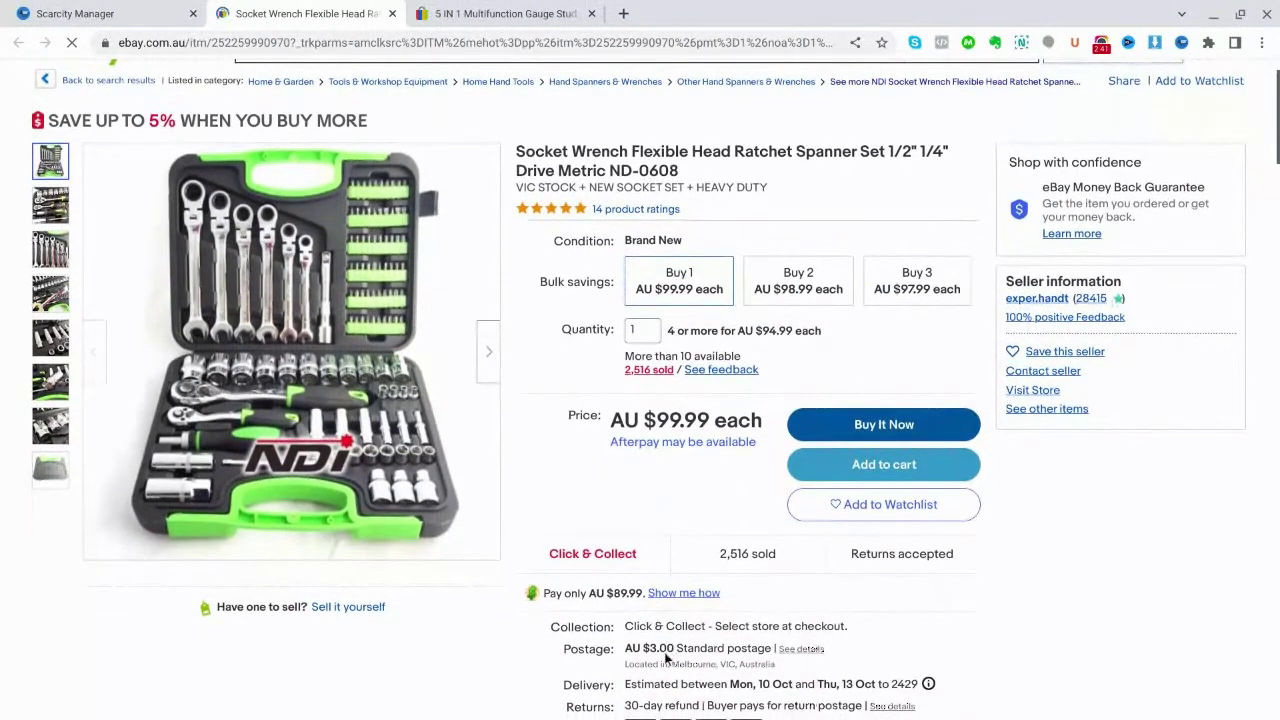
pyautogui.scroll(1, 686, 537)
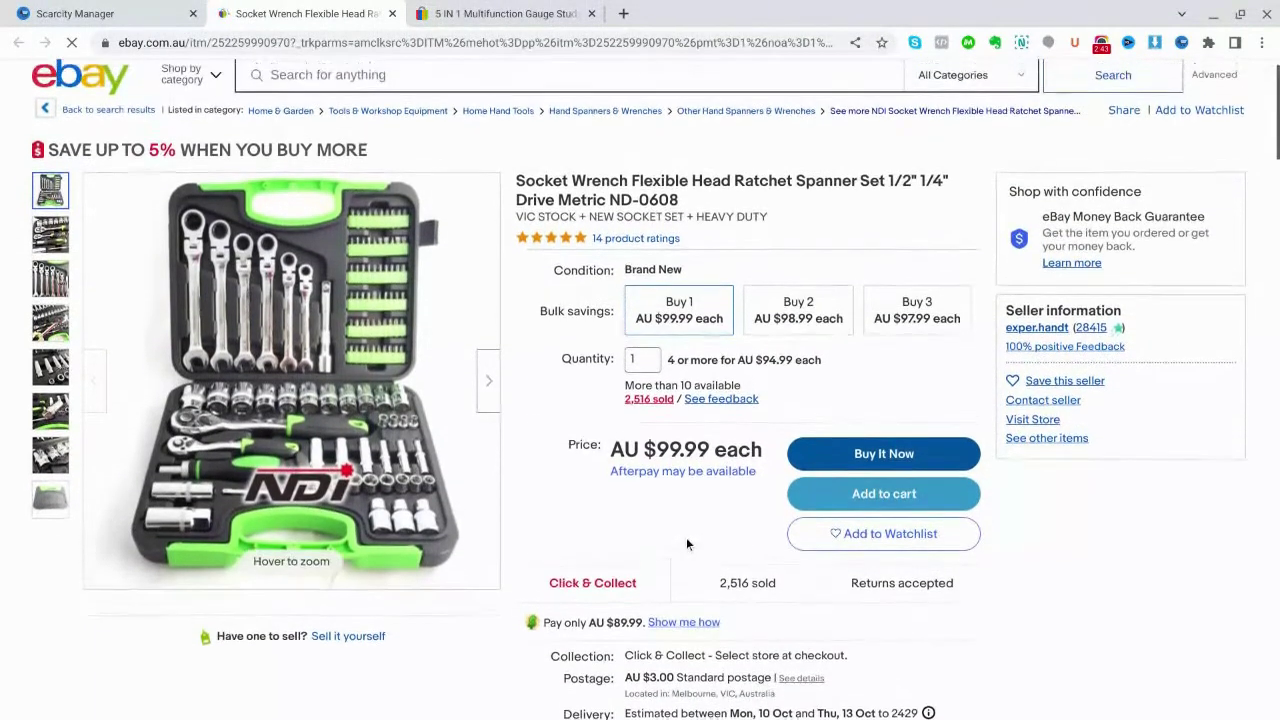
pyautogui.moveTo(354, 494)
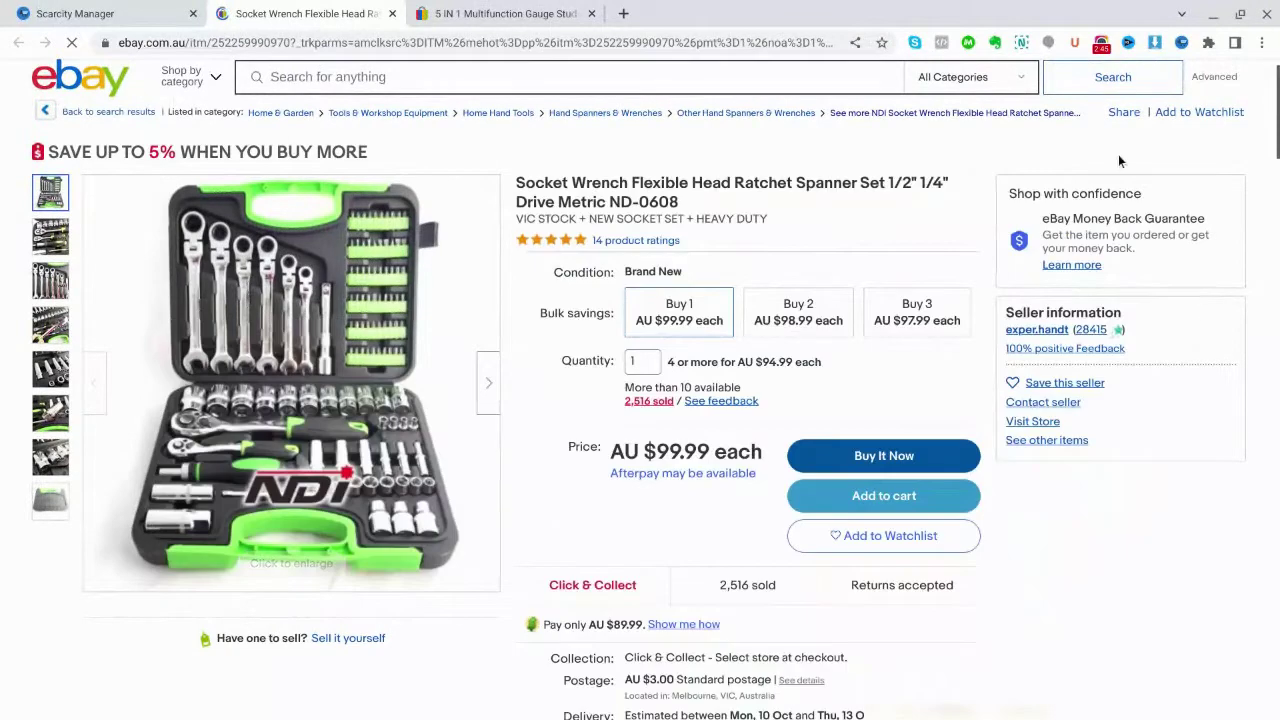
pyautogui.moveTo(652, 238)
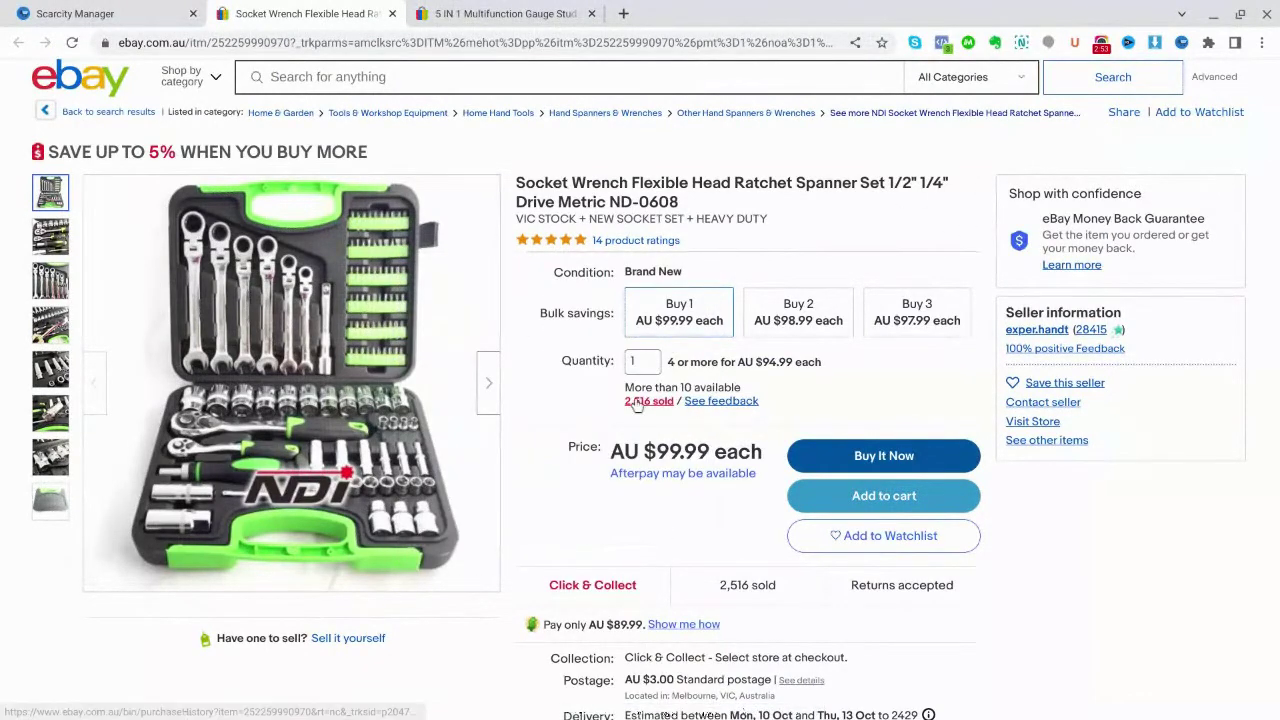
pyautogui.click(638, 403)
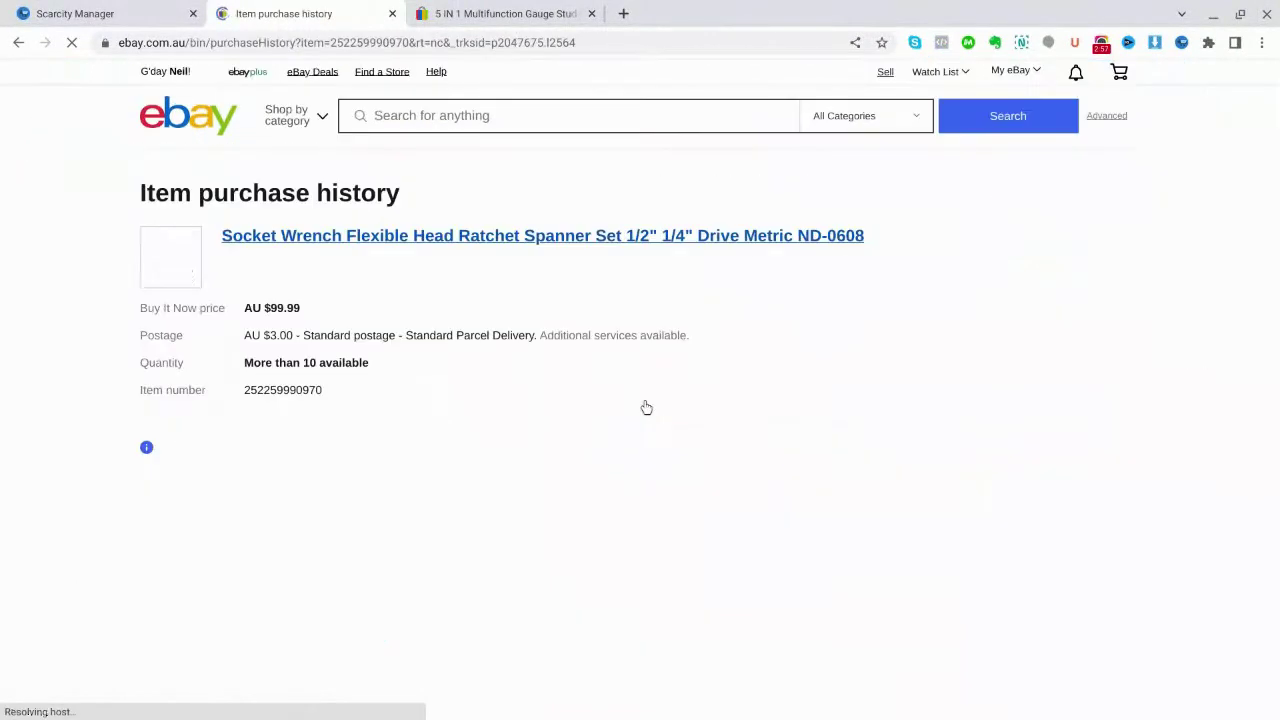
# Examine the purchase dates, prices and quantities throughout the socket wrench set's purchase history
pyautogui.scroll(-3, 938, 398)
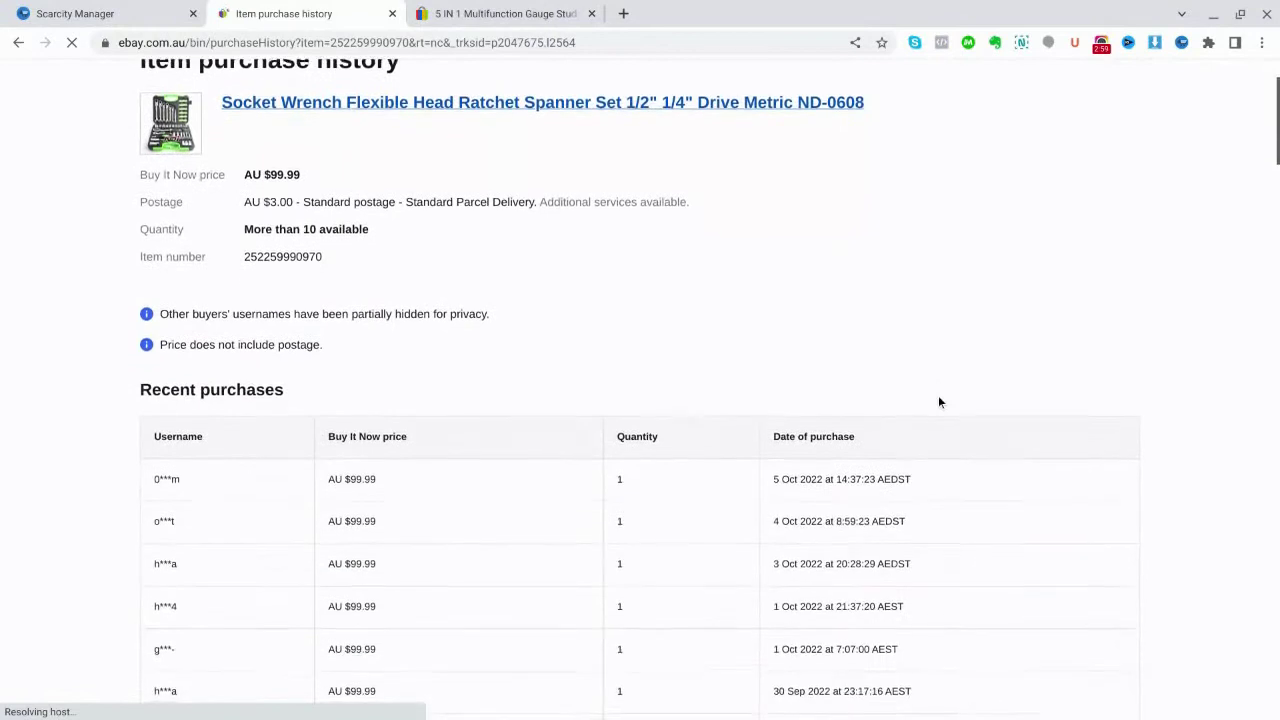
pyautogui.scroll(-1, 937, 398)
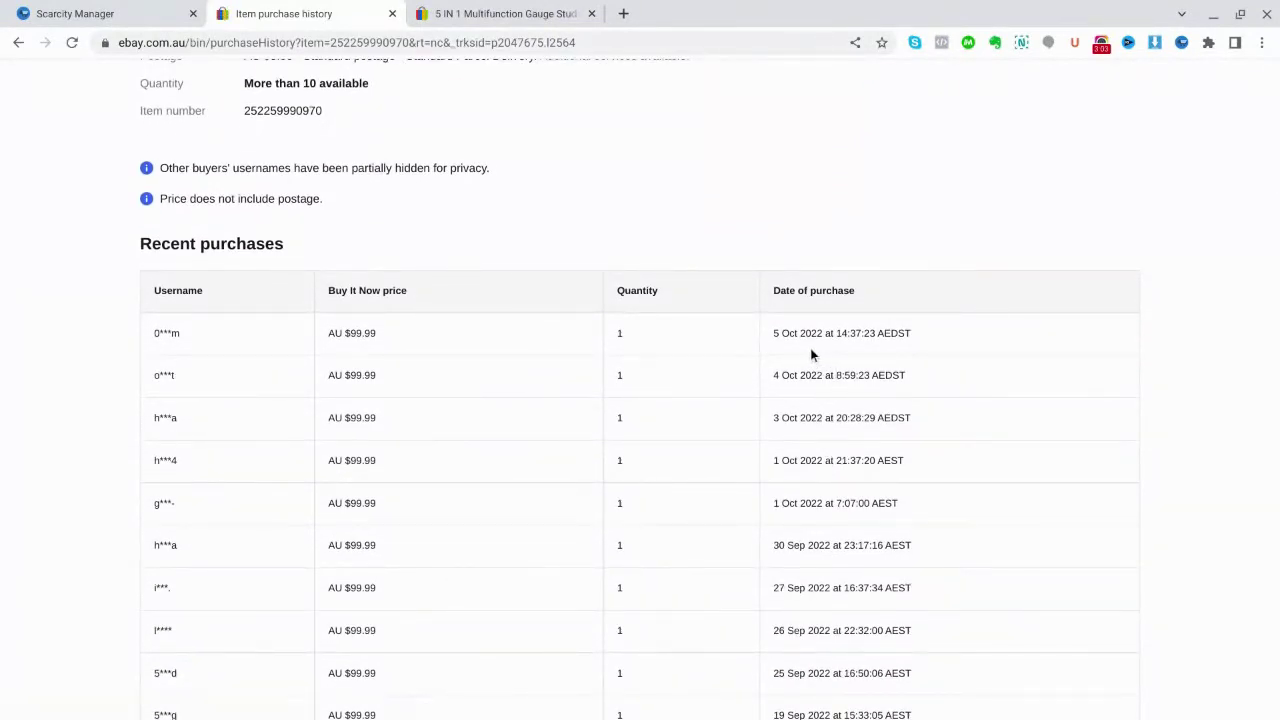
pyautogui.moveTo(1278, 718)
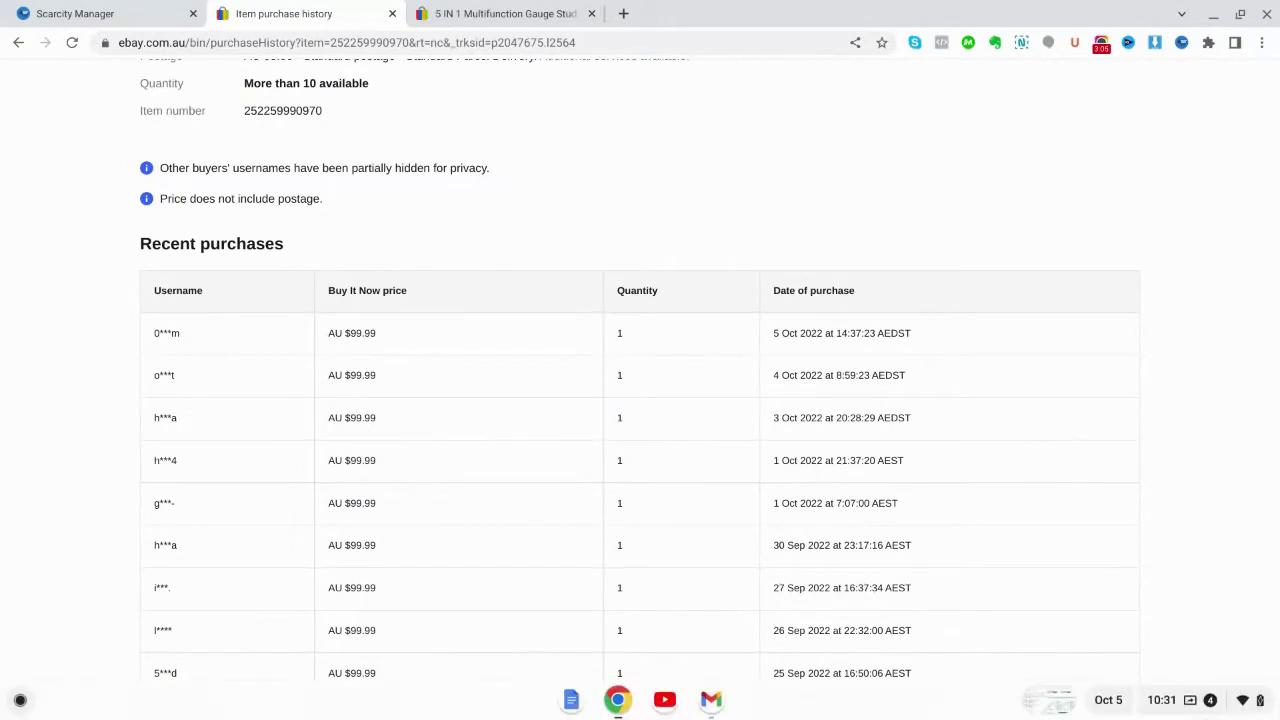
pyautogui.scroll(-12, 836, 410)
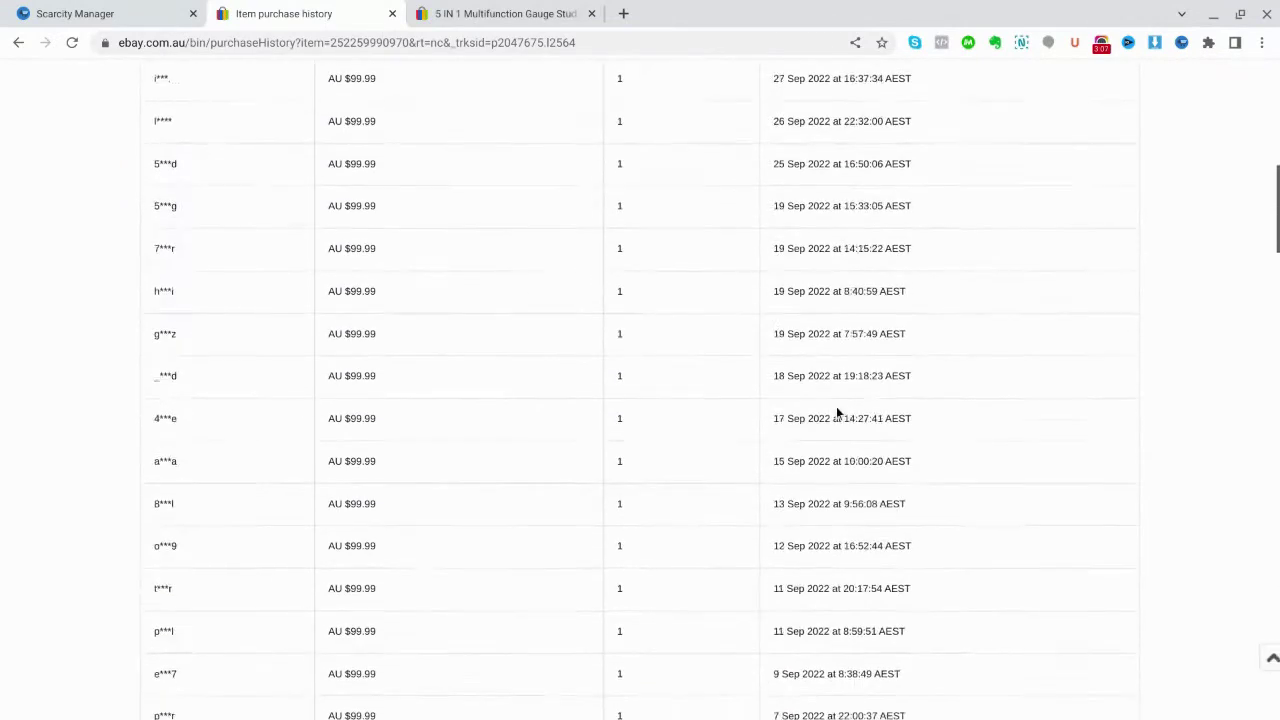
pyautogui.scroll(-12, 834, 408)
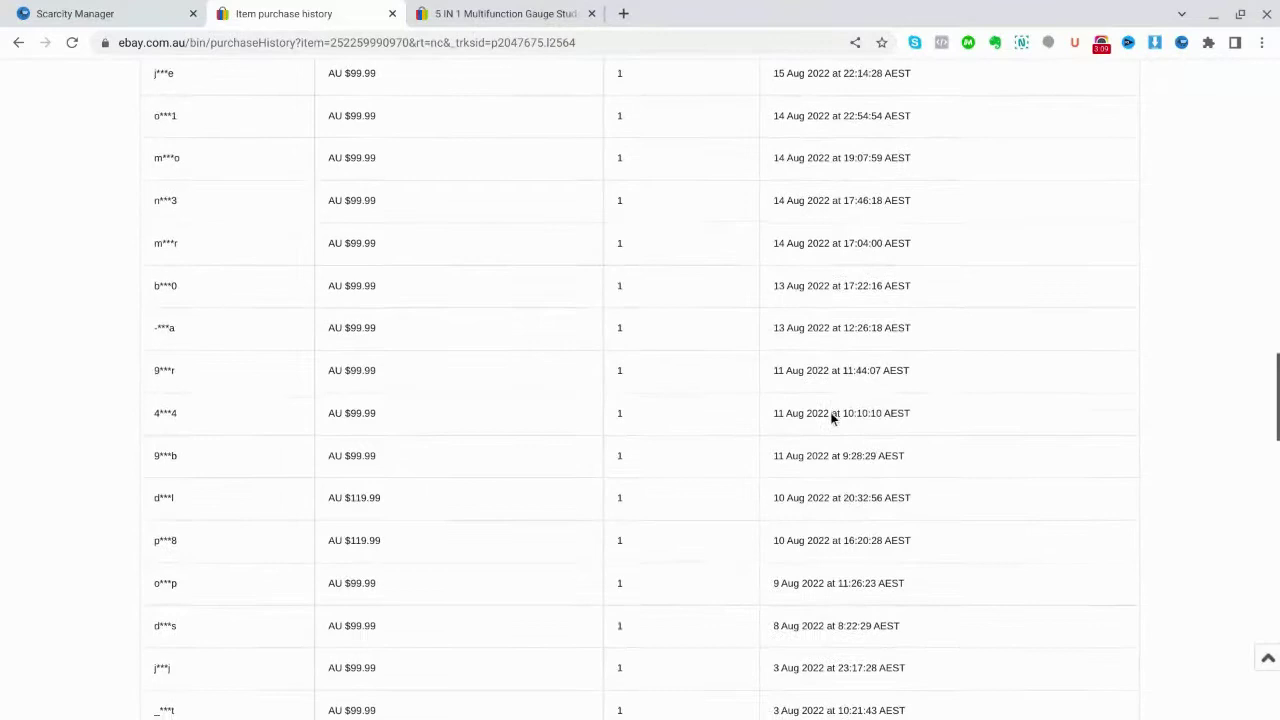
pyautogui.scroll(-6, 830, 418)
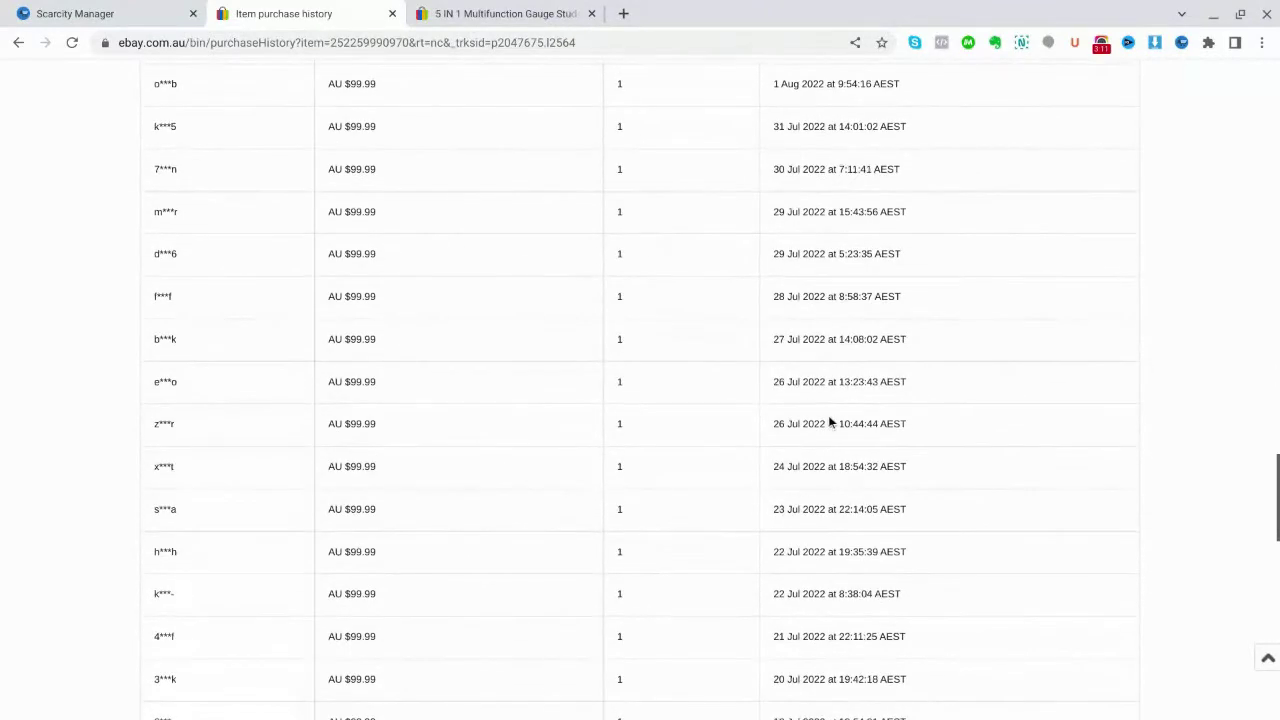
pyautogui.scroll(-4, 828, 420)
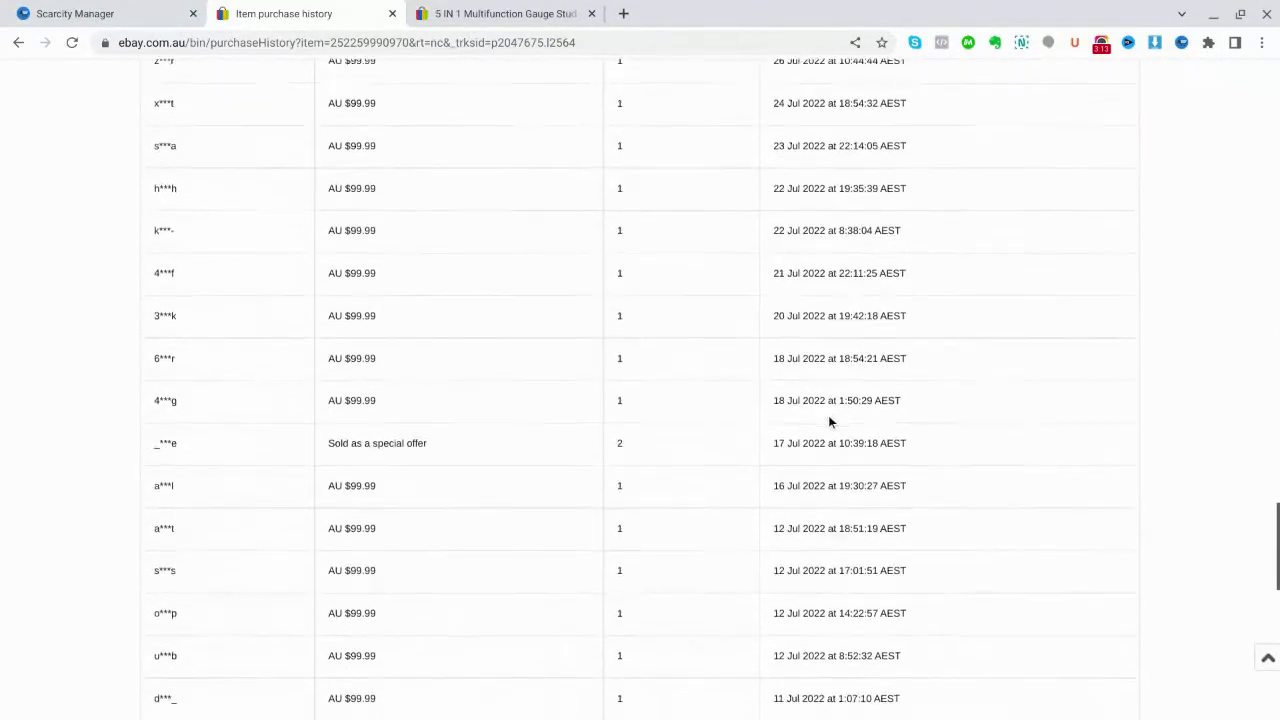
pyautogui.scroll(-6, 828, 418)
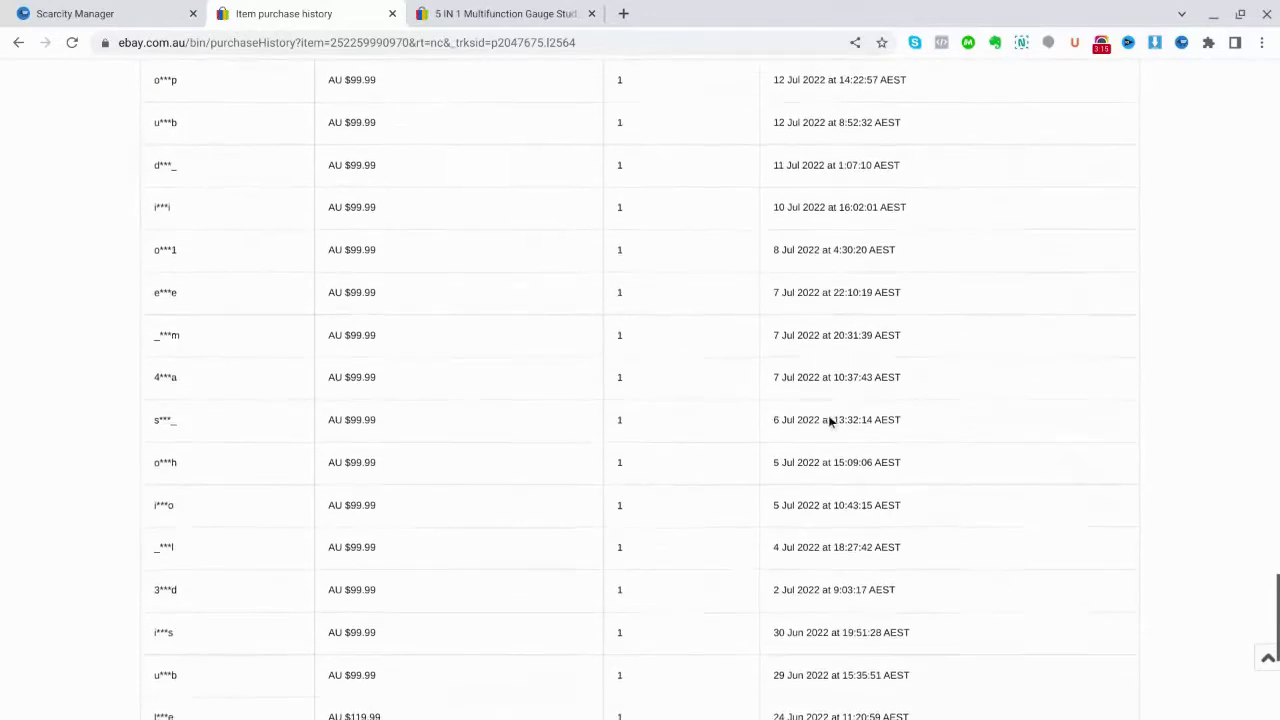
pyautogui.scroll(-3, 828, 416)
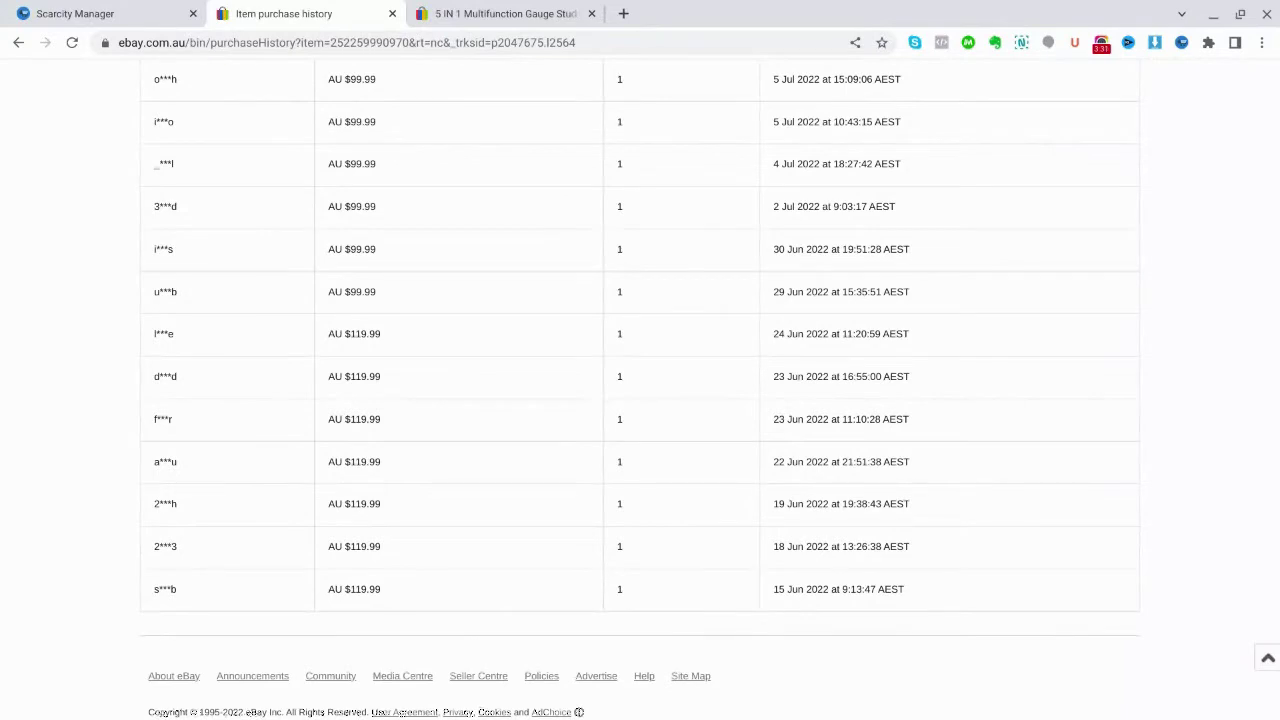
pyautogui.scroll(9, 960, 497)
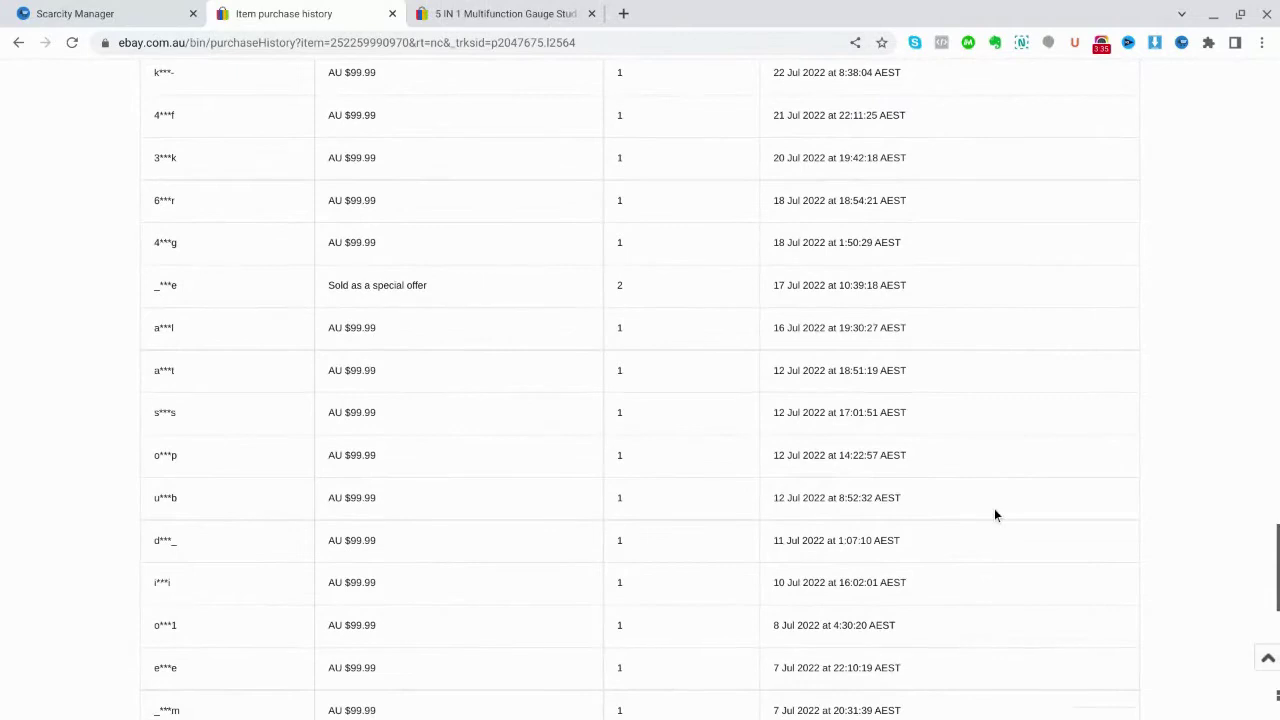
pyautogui.scroll(6, 995, 515)
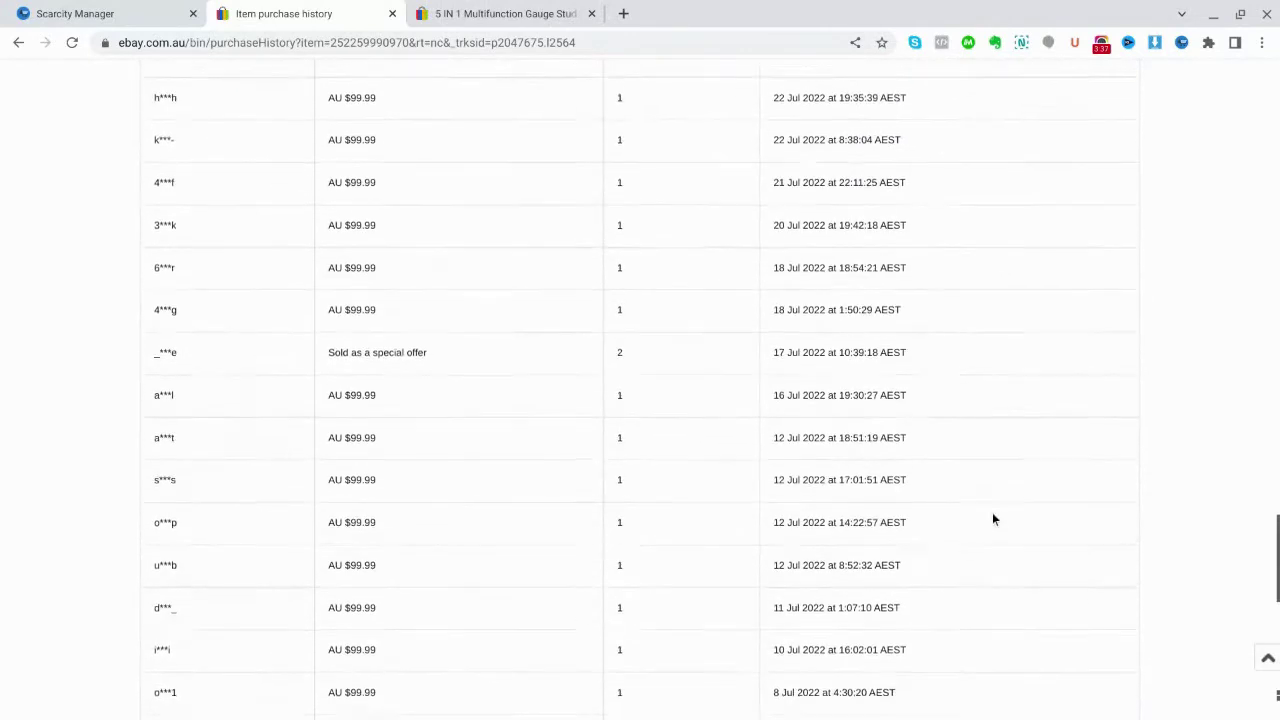
pyautogui.scroll(15, 988, 515)
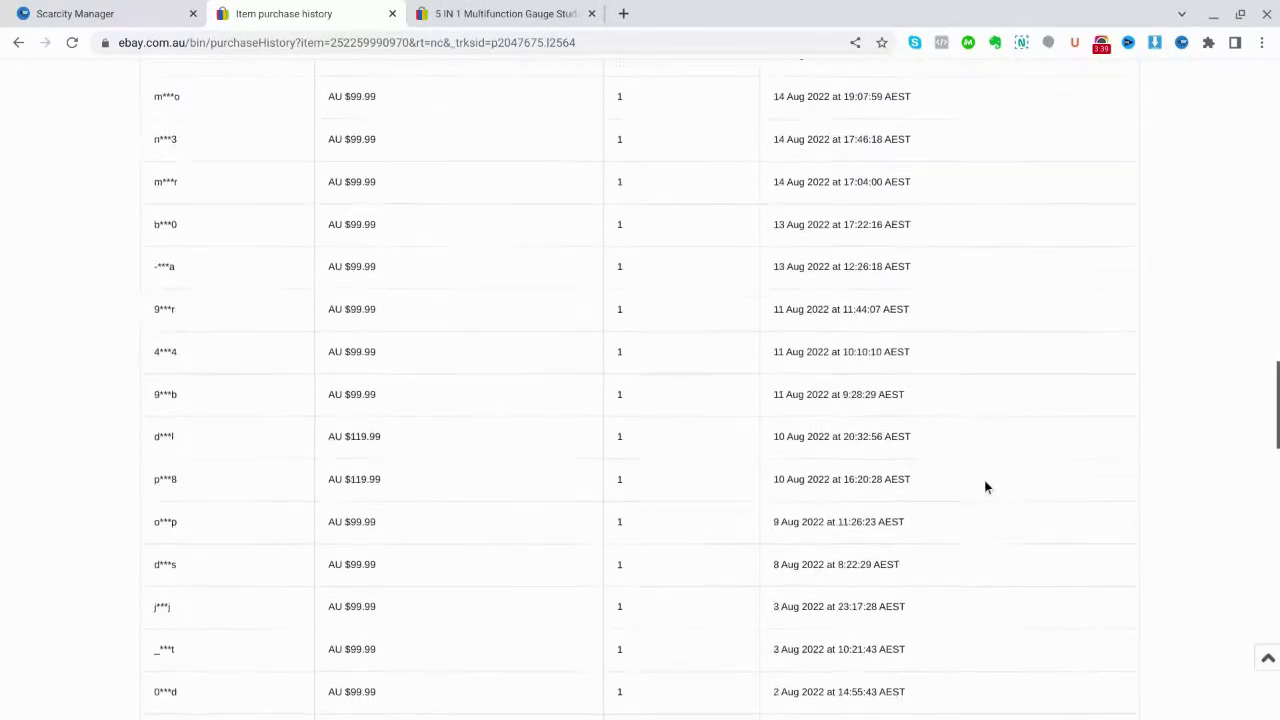
pyautogui.scroll(15, 984, 495)
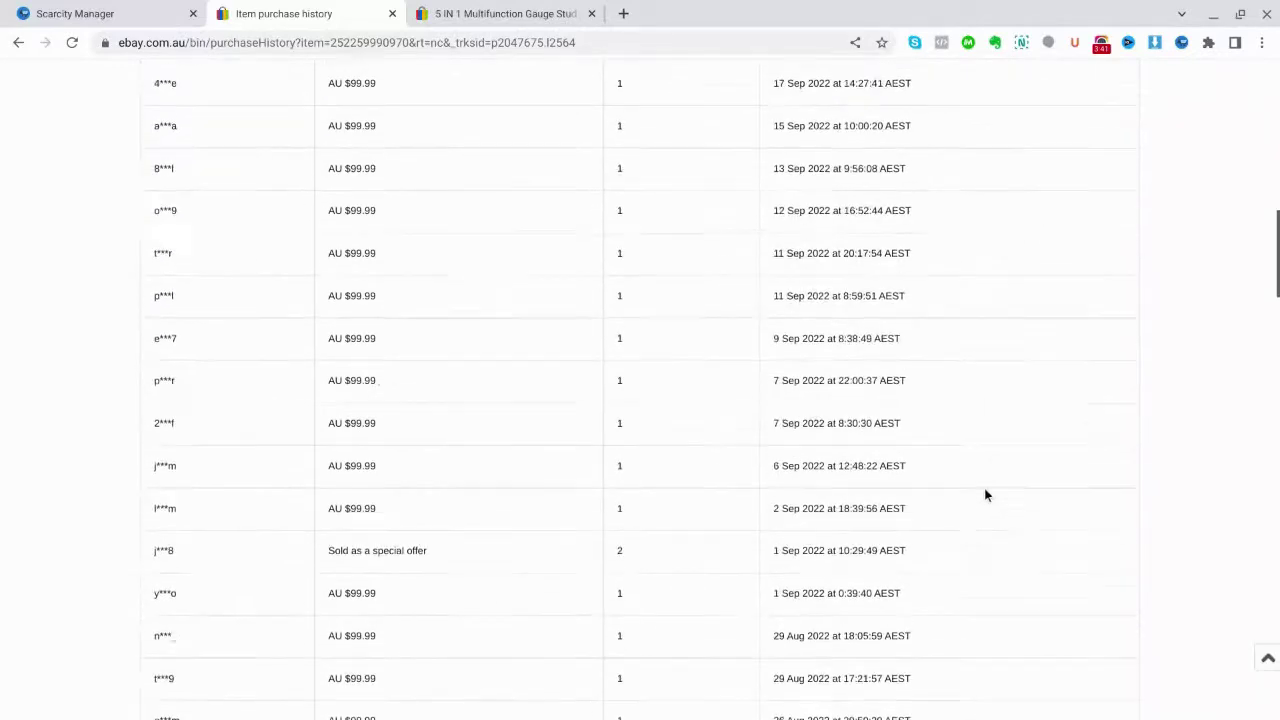
pyautogui.scroll(5, 986, 491)
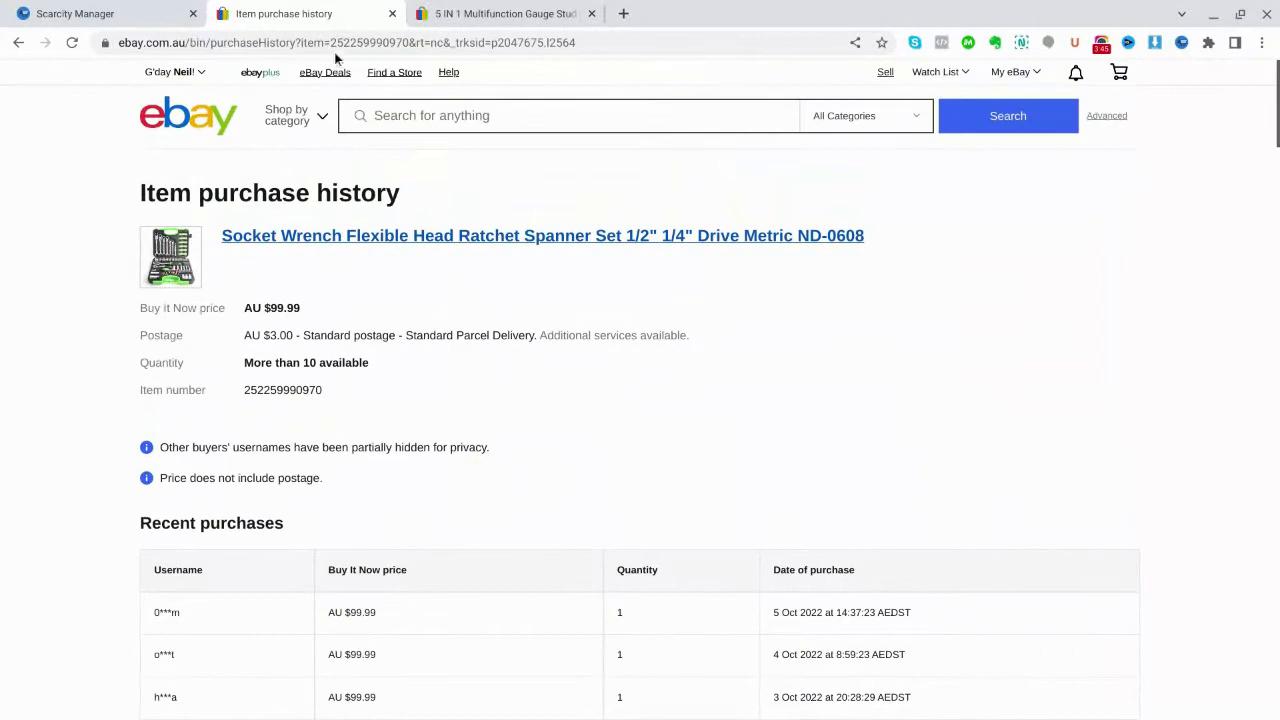
# Go back to the socket wrench set's listing, then switch to the Hand Tools items in Scarcity Manager
pyautogui.click(17, 43)
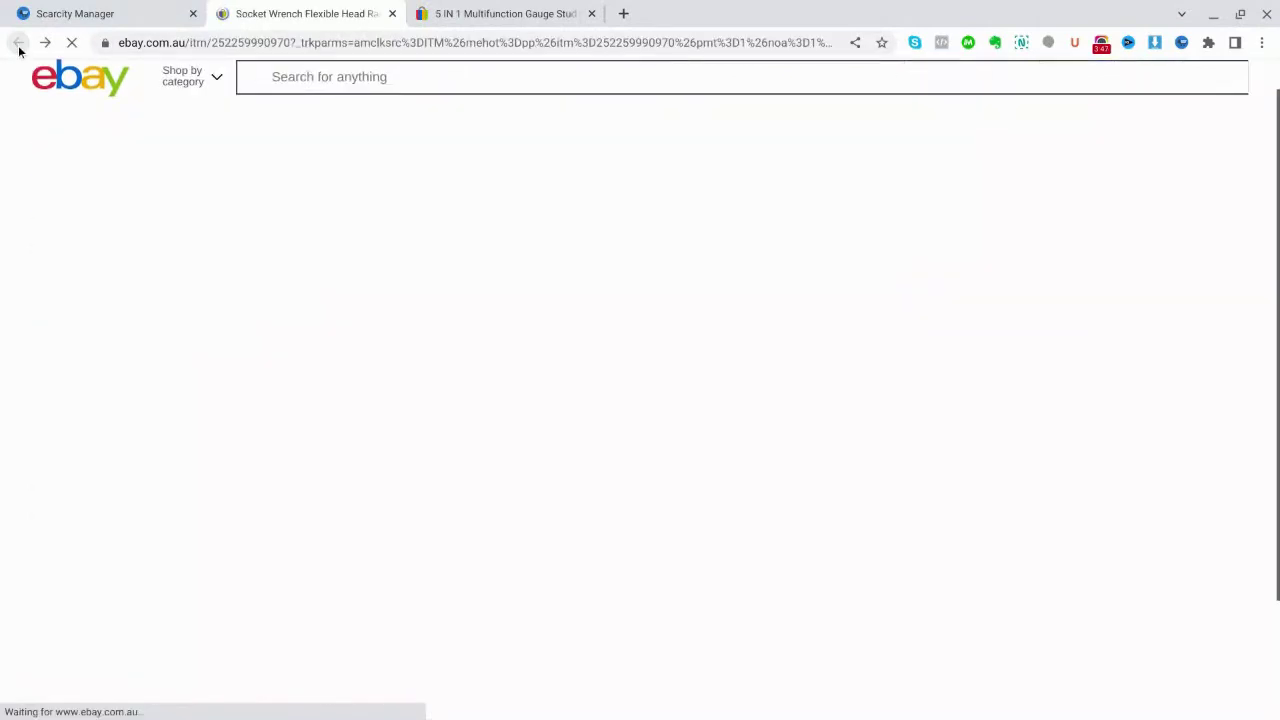
pyautogui.click(140, 20)
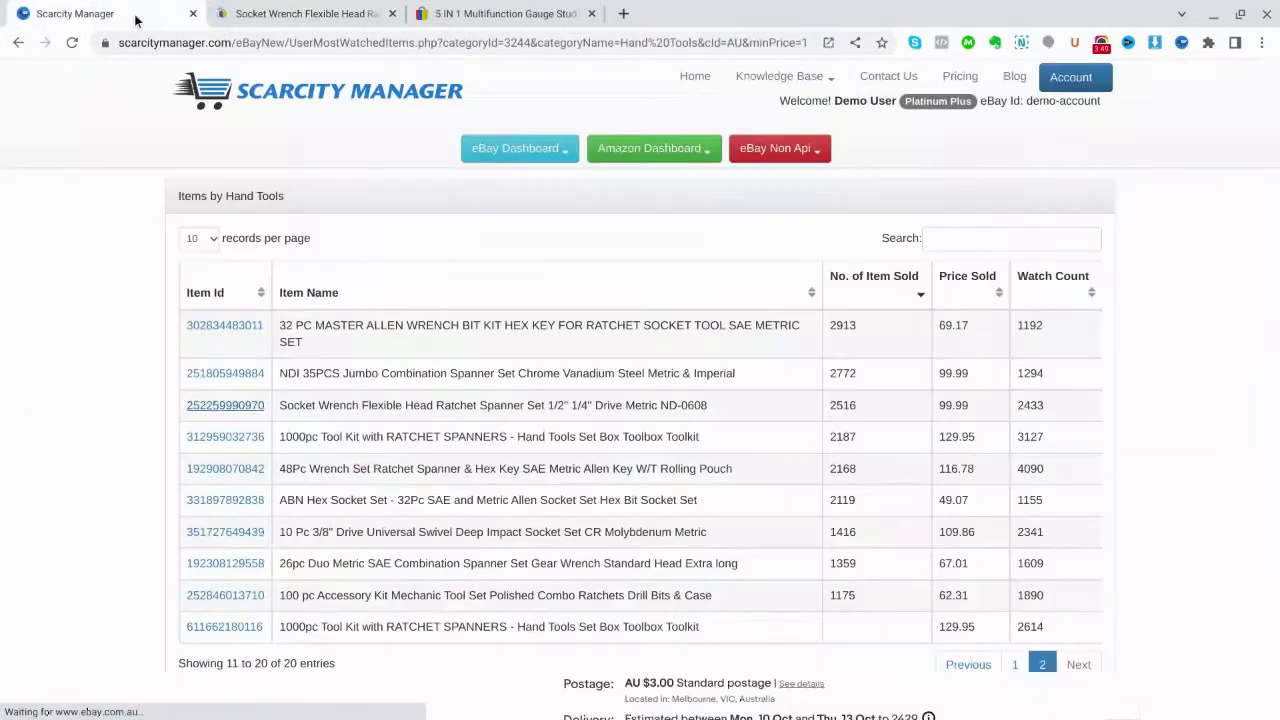
# Return from the Hand Tools items to the eBay product categories, search for "fireplaces", and open the Fireplaces (175756) category
pyautogui.scroll(3, 645, 438)
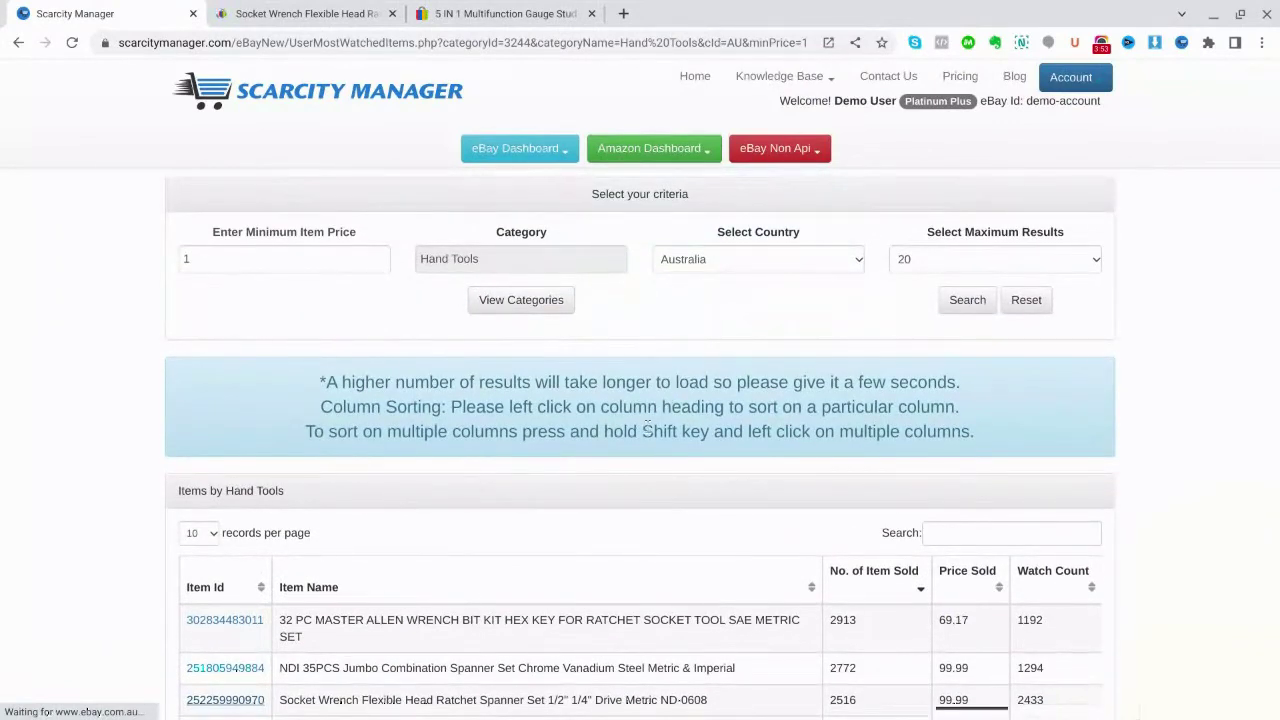
pyautogui.scroll(-3, 645, 430)
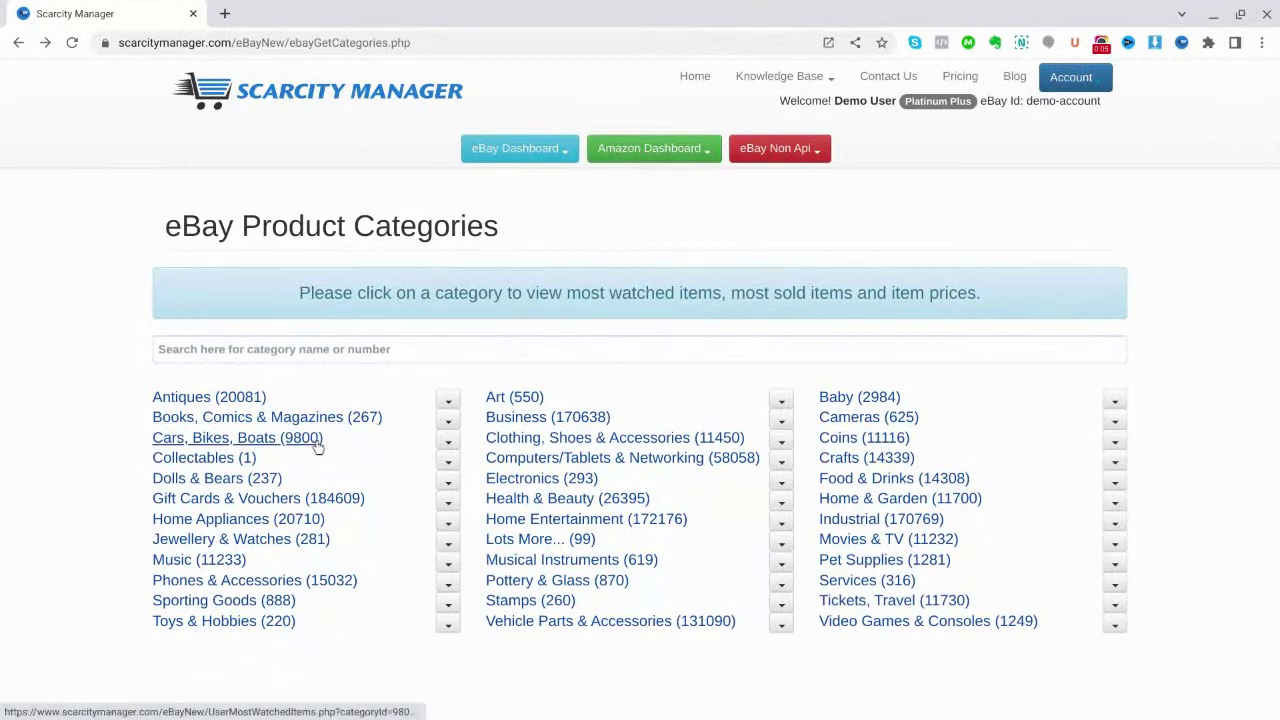
pyautogui.click(168, 350)
pyautogui.write('t')
pyautogui.write('irepl')
pyautogui.write('aces')
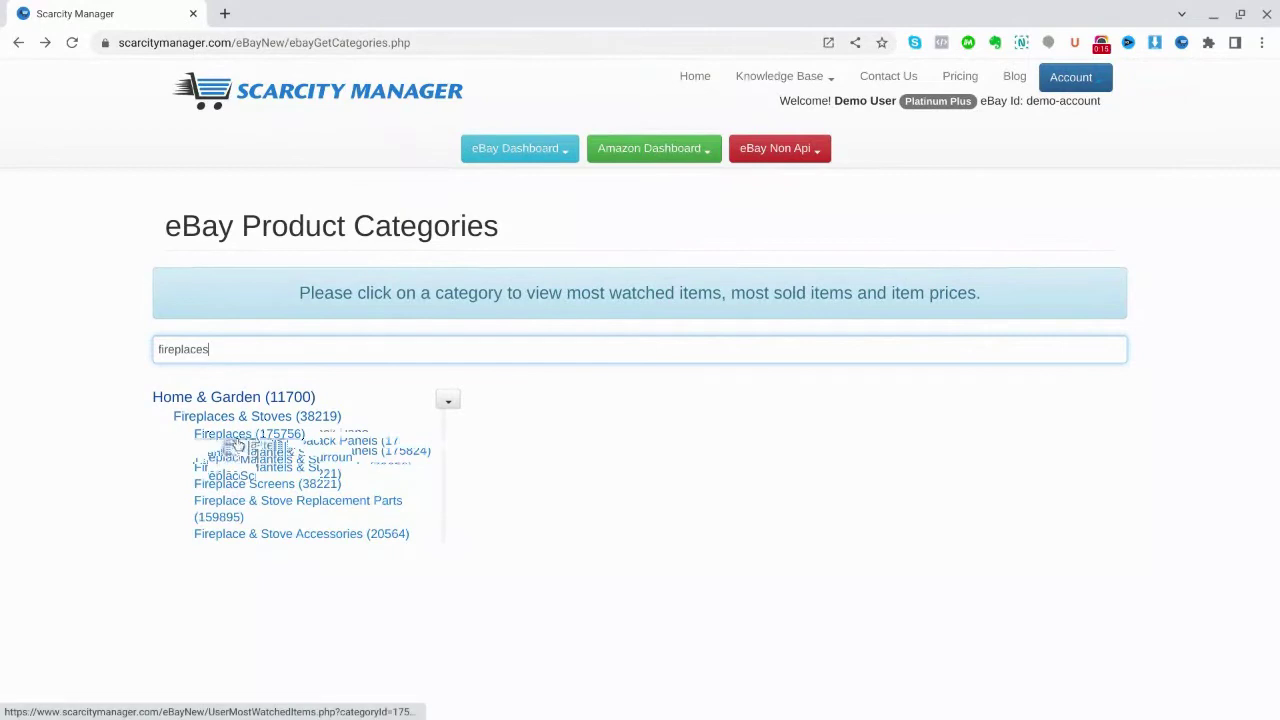
pyautogui.click(236, 436)
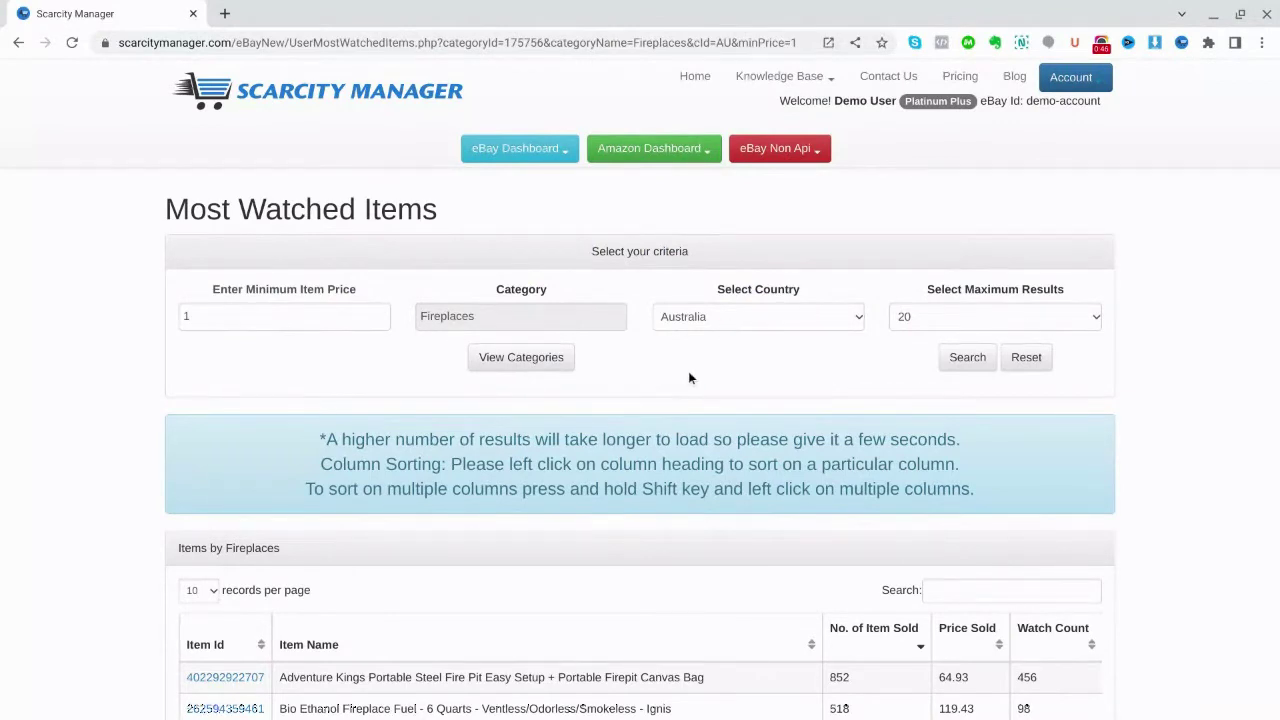
# Open the Adventure Kings Portable Steel Fire Pit Easy Setup + Portable Firepit Canvas Bag listing from the Fireplaces items, and open its purchase history
pyautogui.scroll(-3, 688, 378)
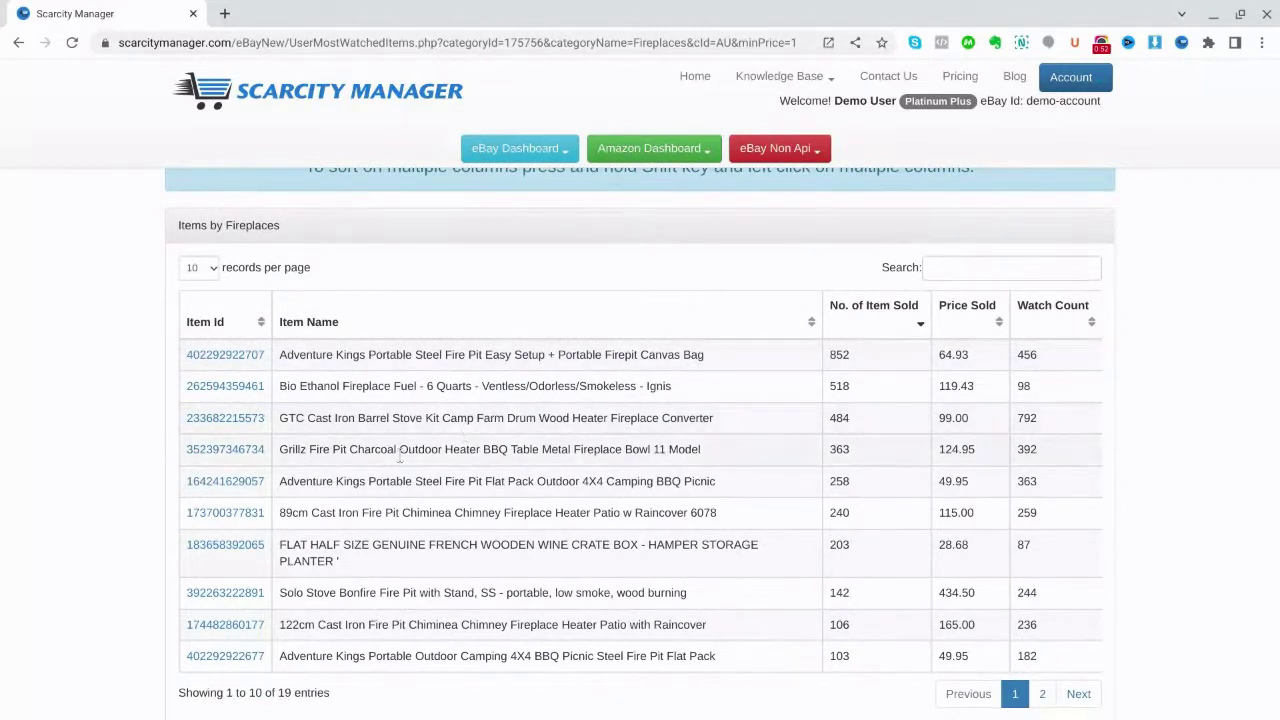
pyautogui.click(230, 356)
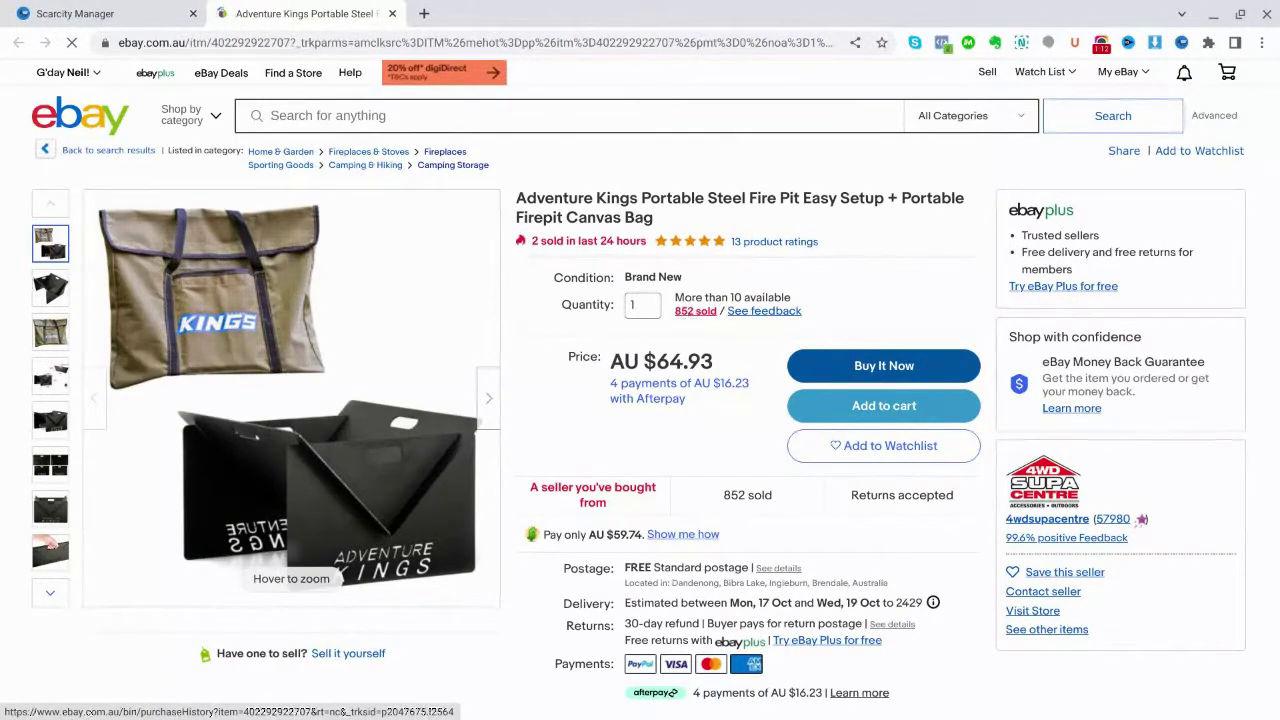
pyautogui.click(695, 311)
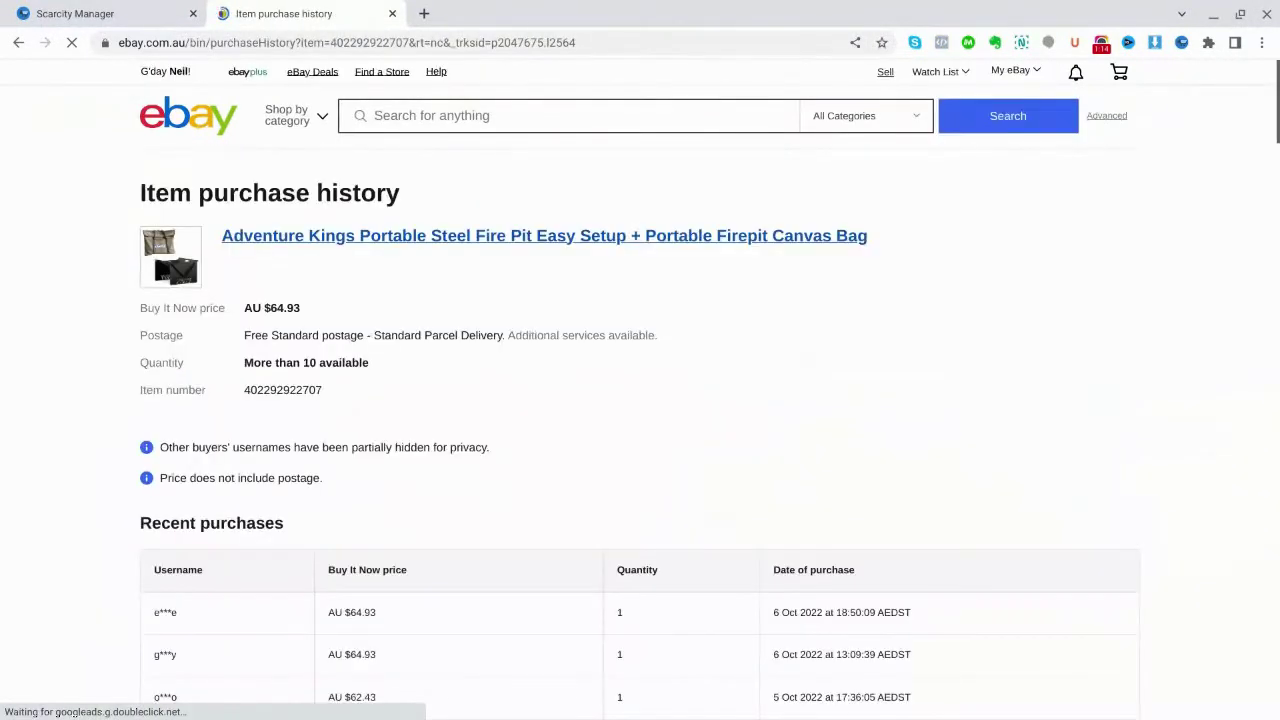
# Examine the purchase dates, prices and quantities throughout the Adventure Kings fire pit's purchase history
pyautogui.scroll(-3, 687, 319)
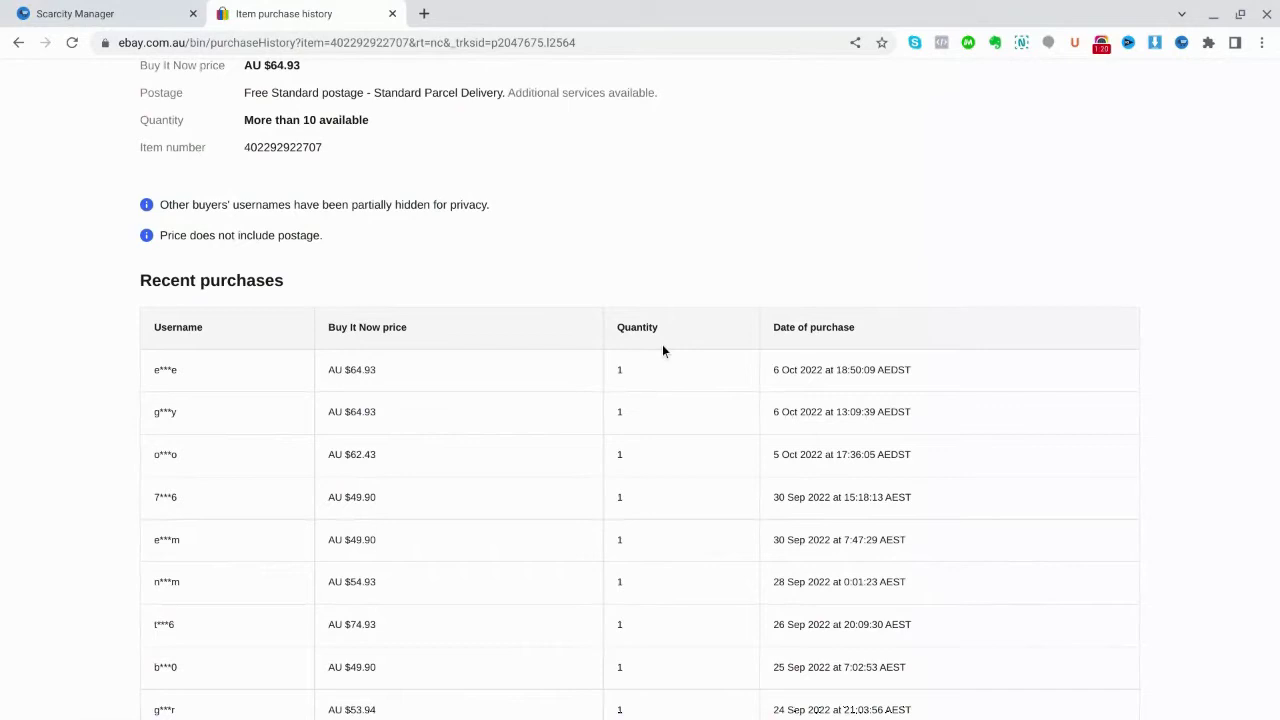
pyautogui.scroll(-2, 662, 345)
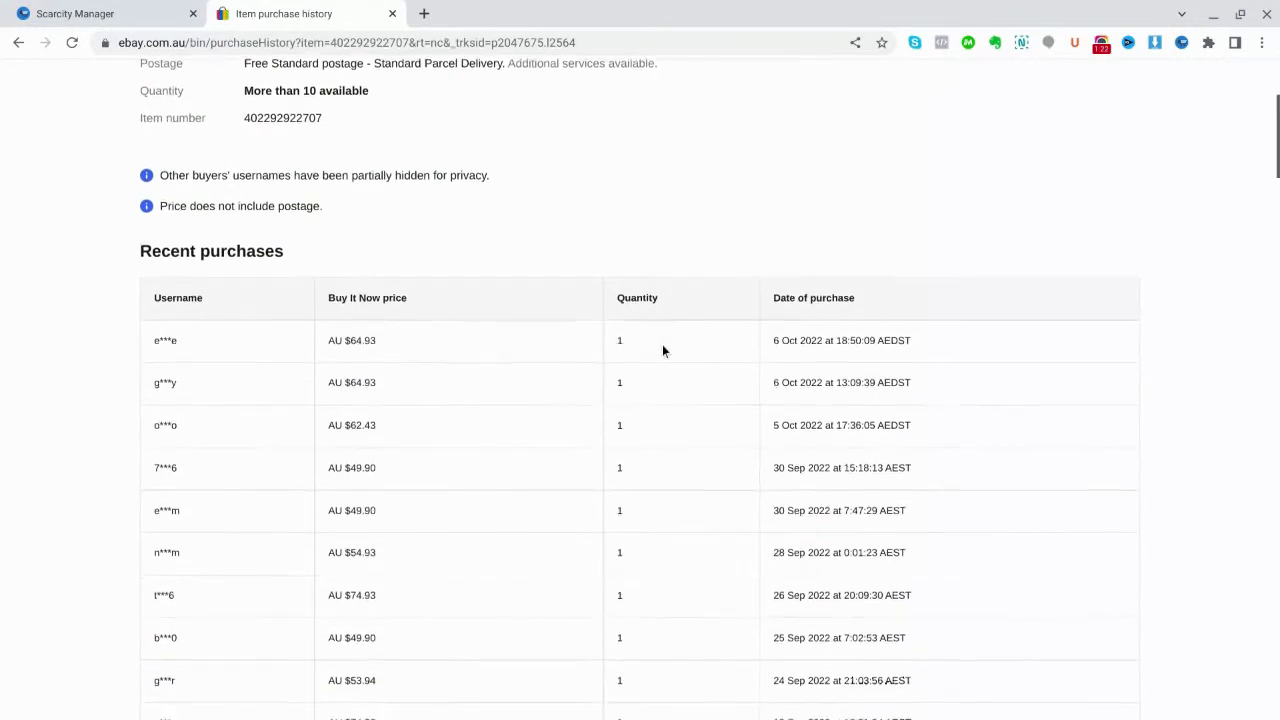
pyautogui.scroll(-6, 665, 354)
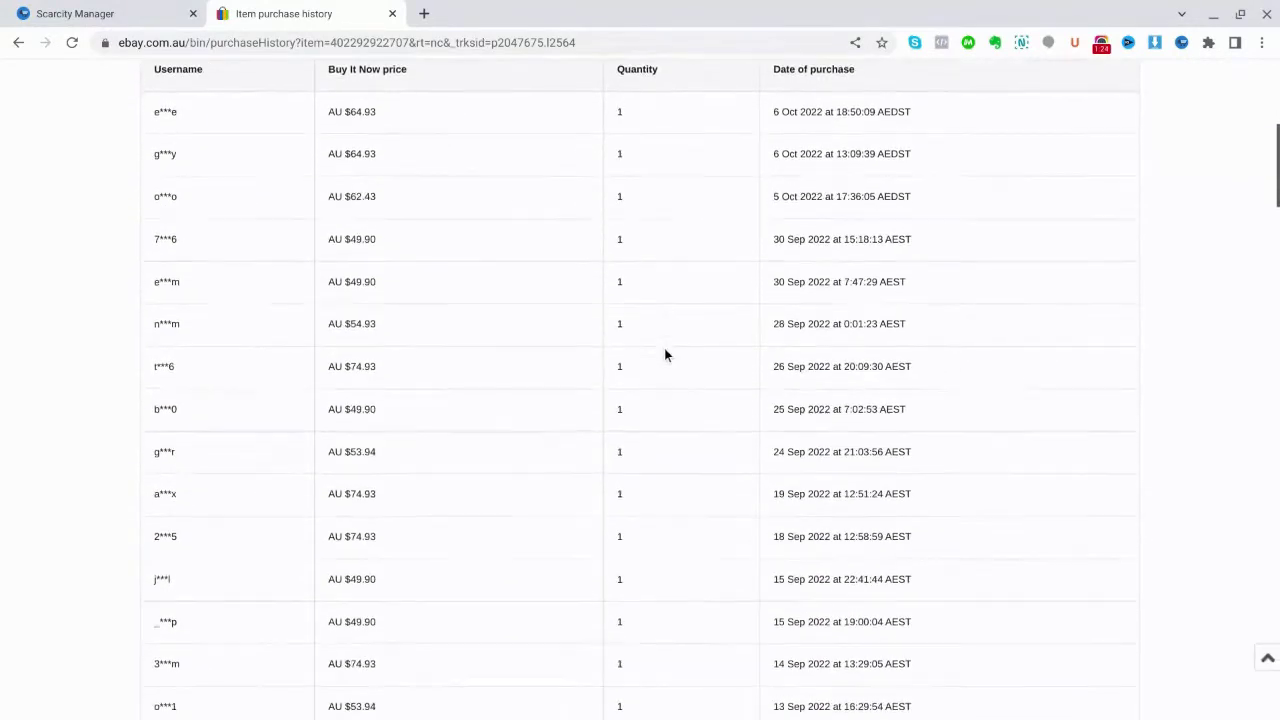
pyautogui.scroll(-9, 667, 359)
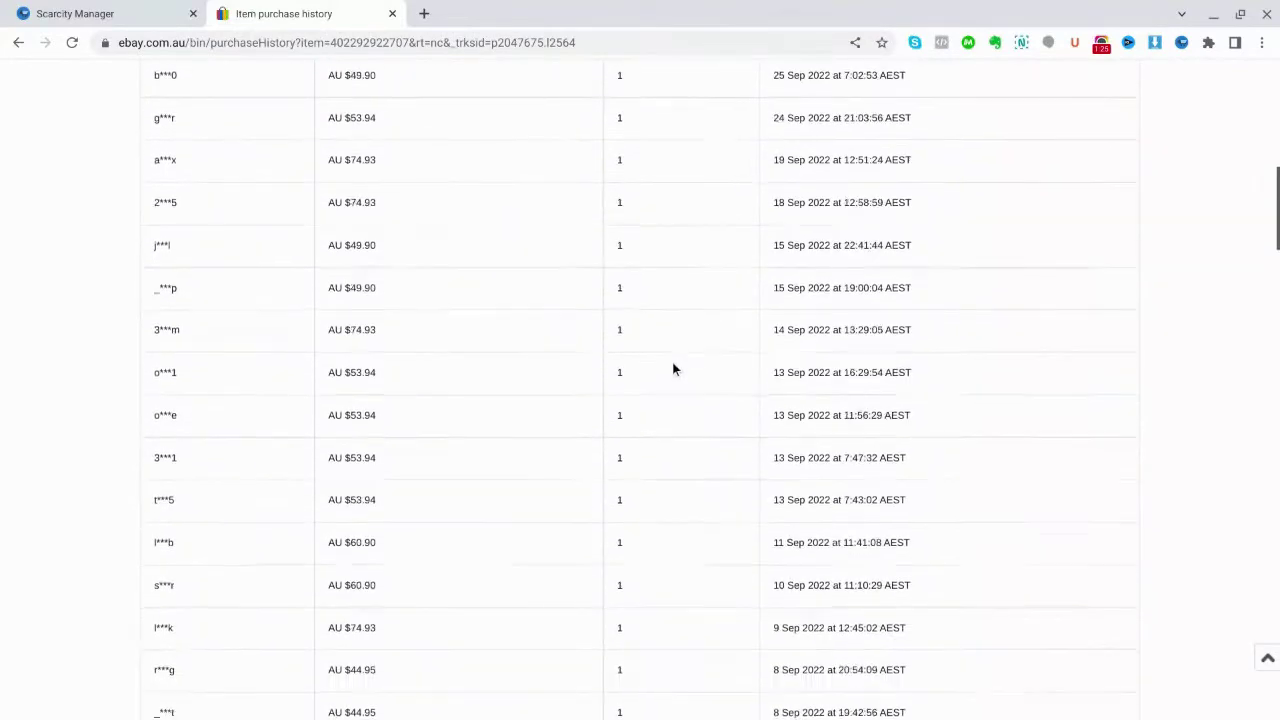
pyautogui.scroll(-8, 673, 371)
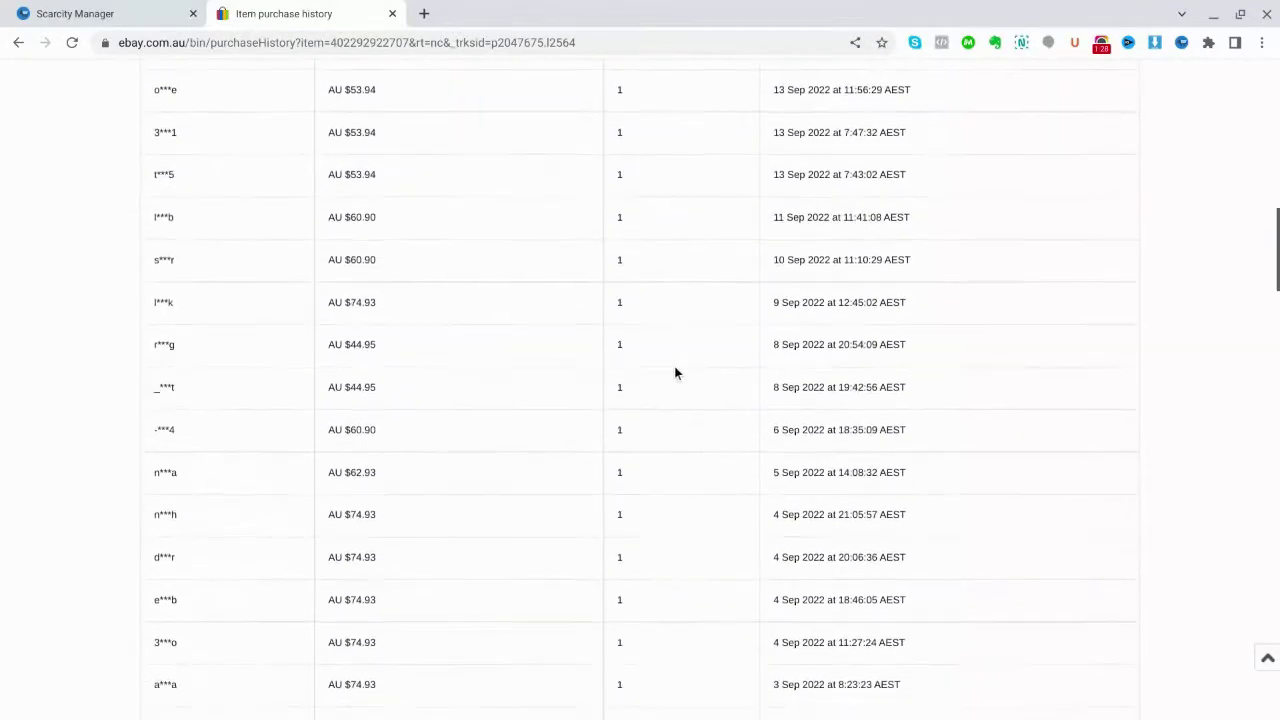
pyautogui.scroll(-10, 675, 372)
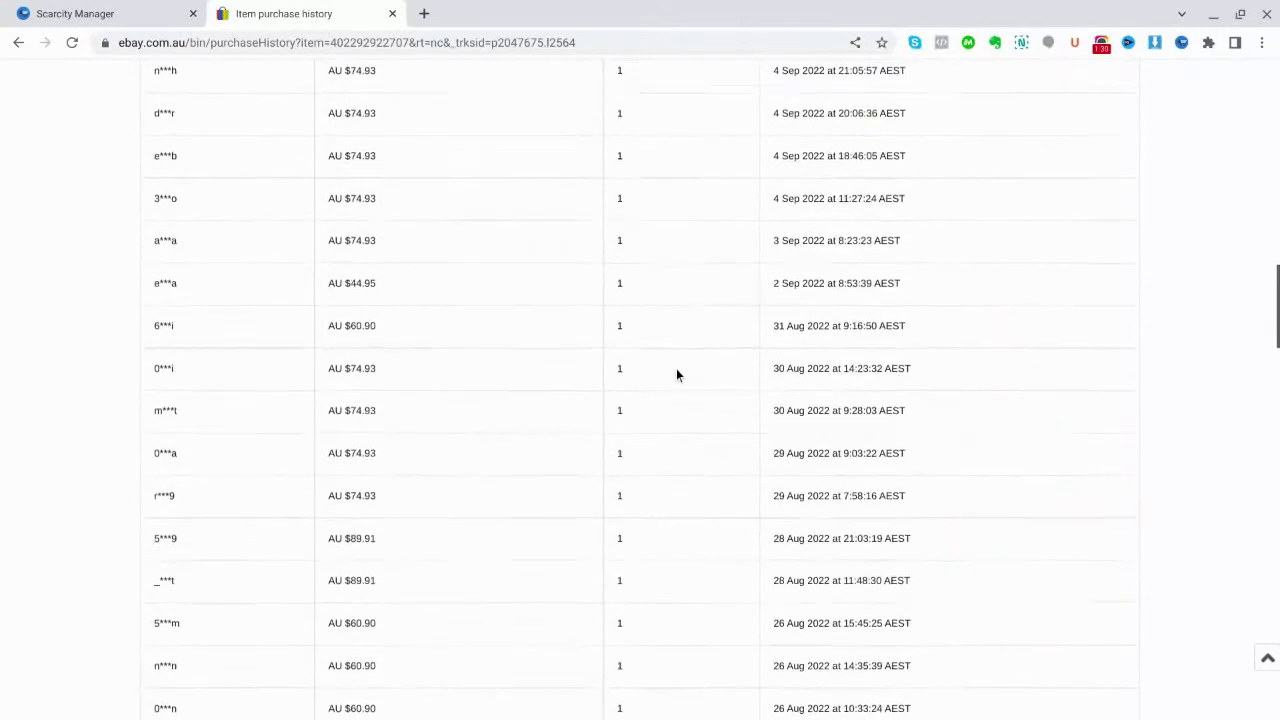
pyautogui.scroll(-5, 677, 376)
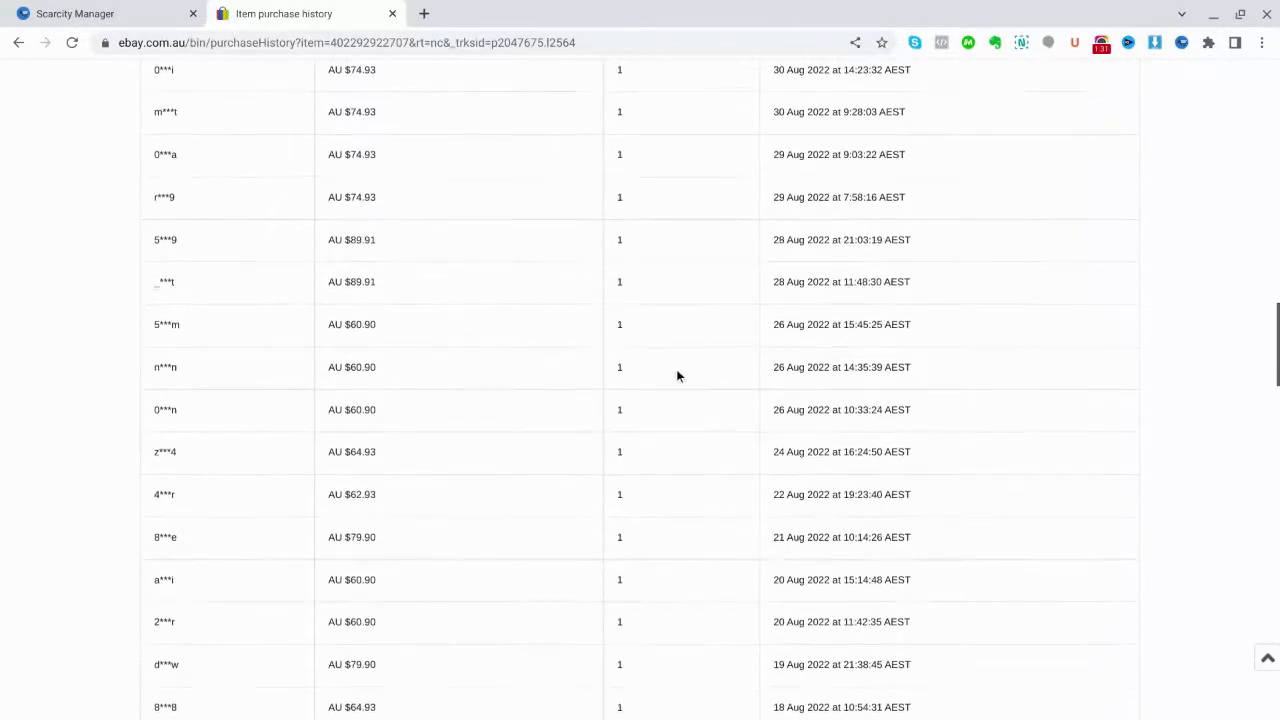
pyautogui.scroll(-3, 677, 376)
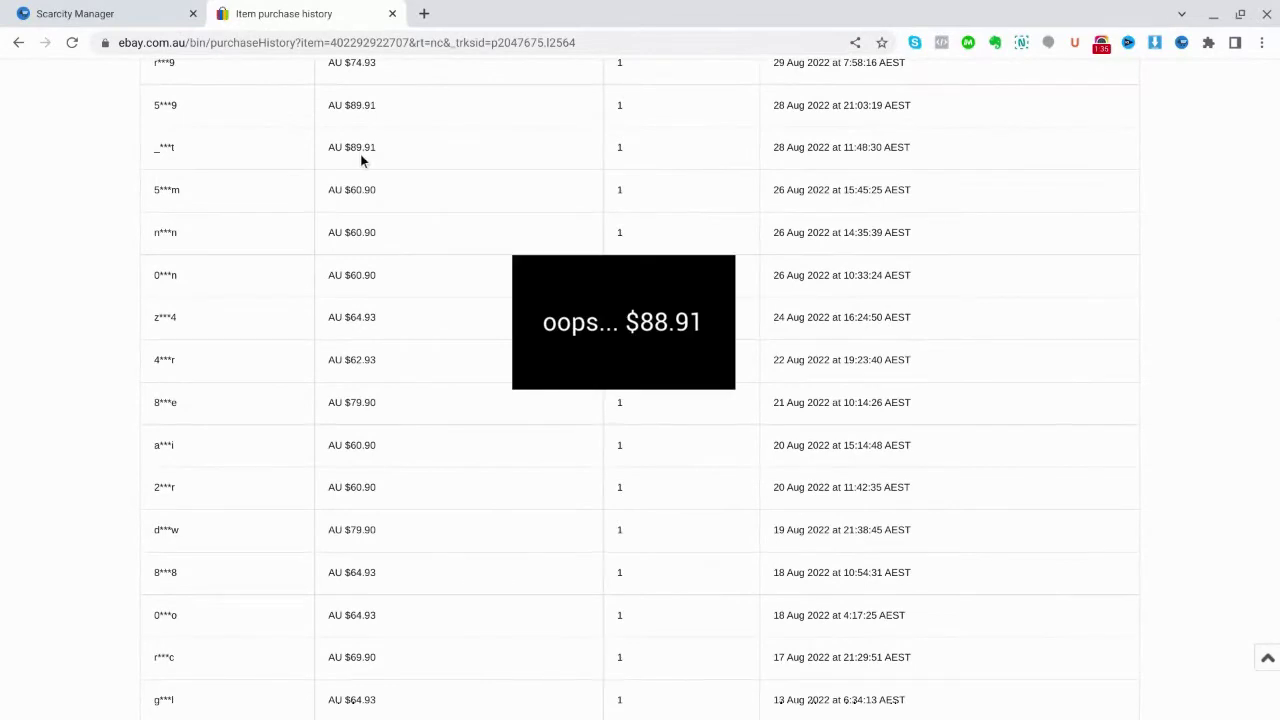
pyautogui.scroll(-7, 543, 225)
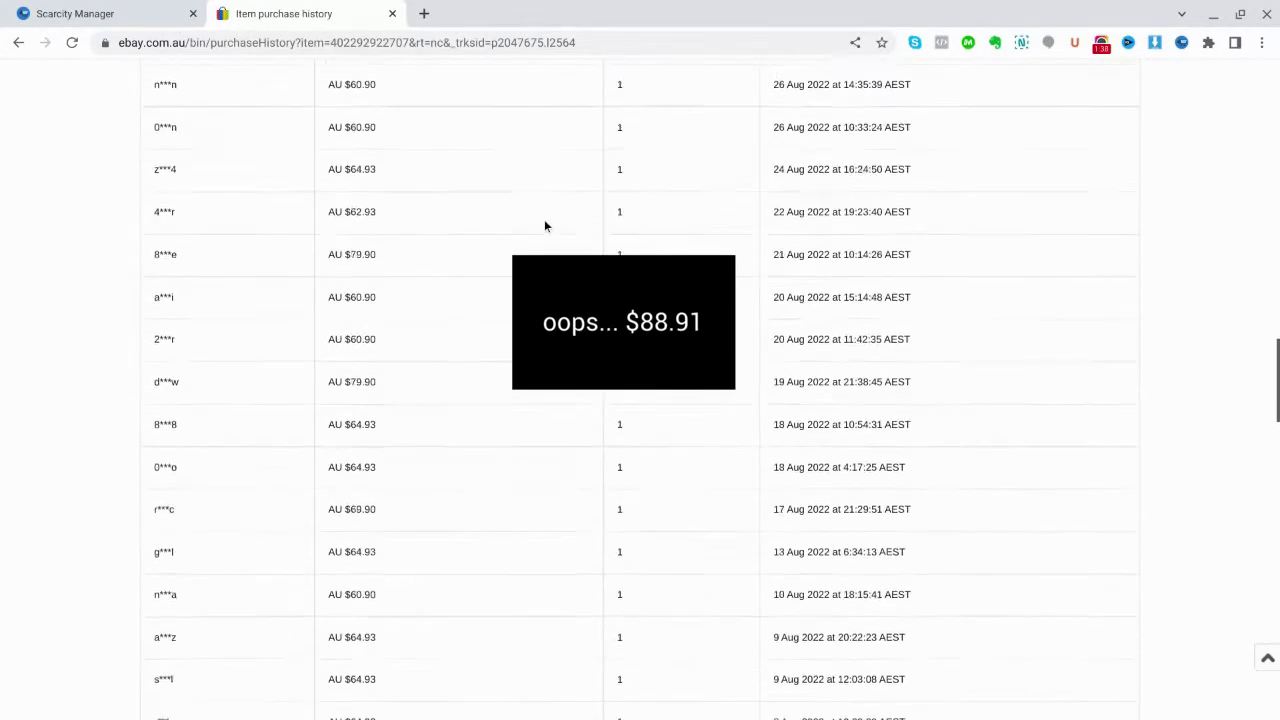
pyautogui.scroll(-8, 545, 226)
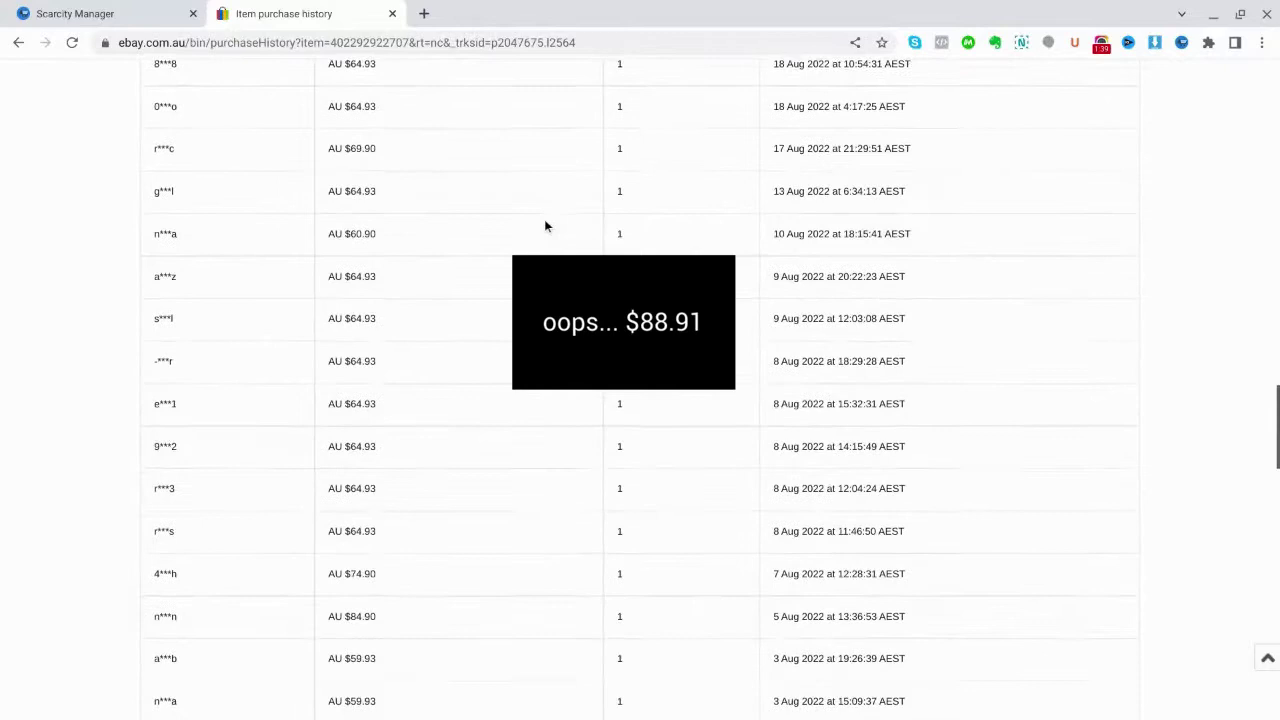
pyautogui.scroll(-2, 545, 226)
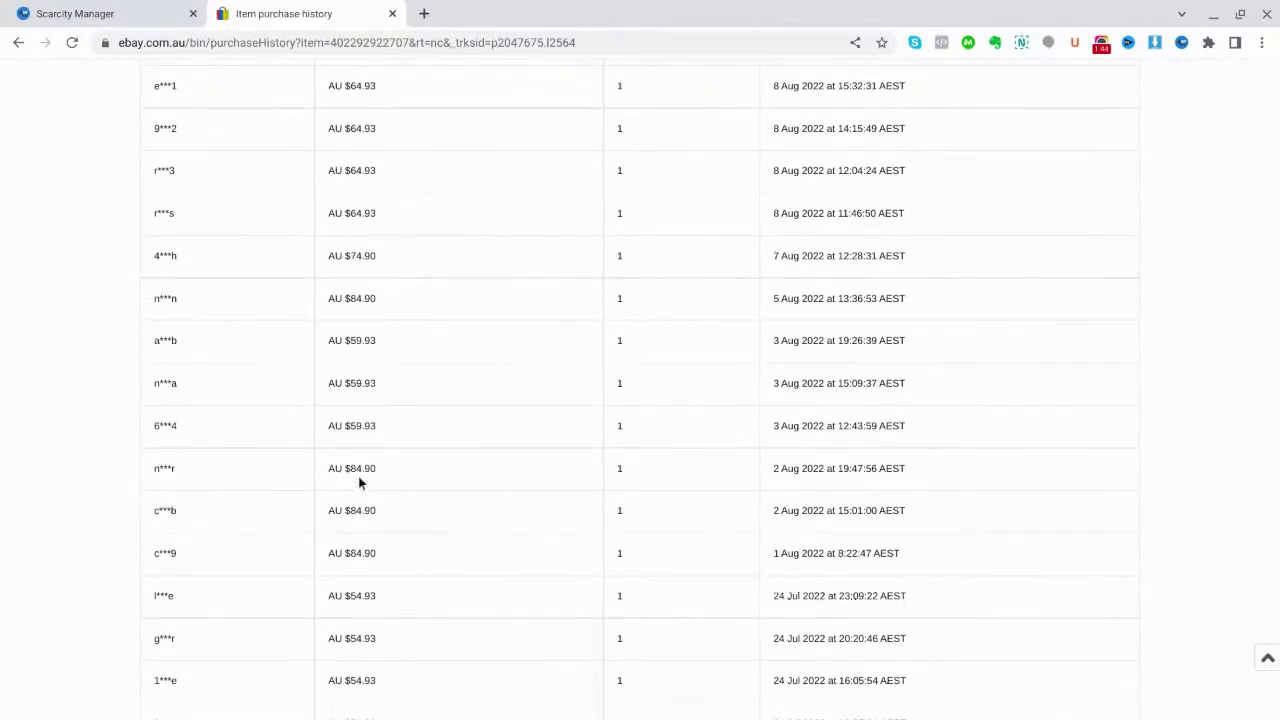
pyautogui.scroll(-6, 489, 491)
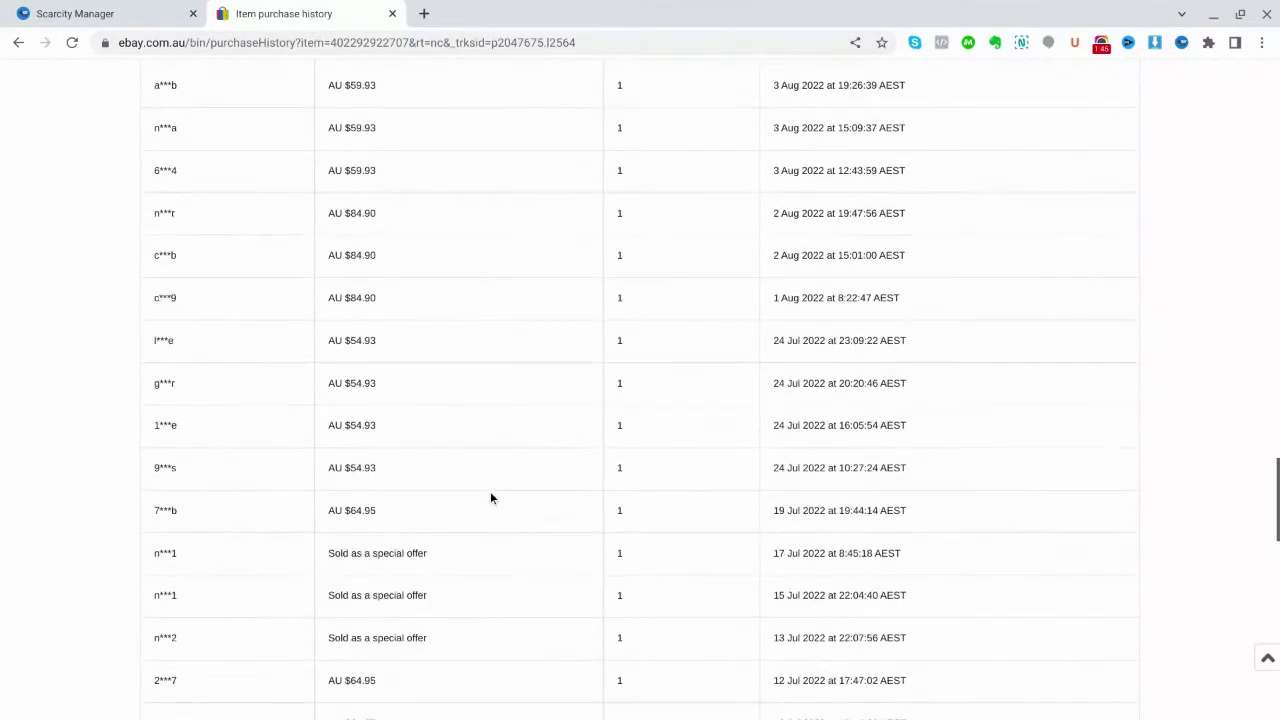
pyautogui.scroll(5, 490, 495)
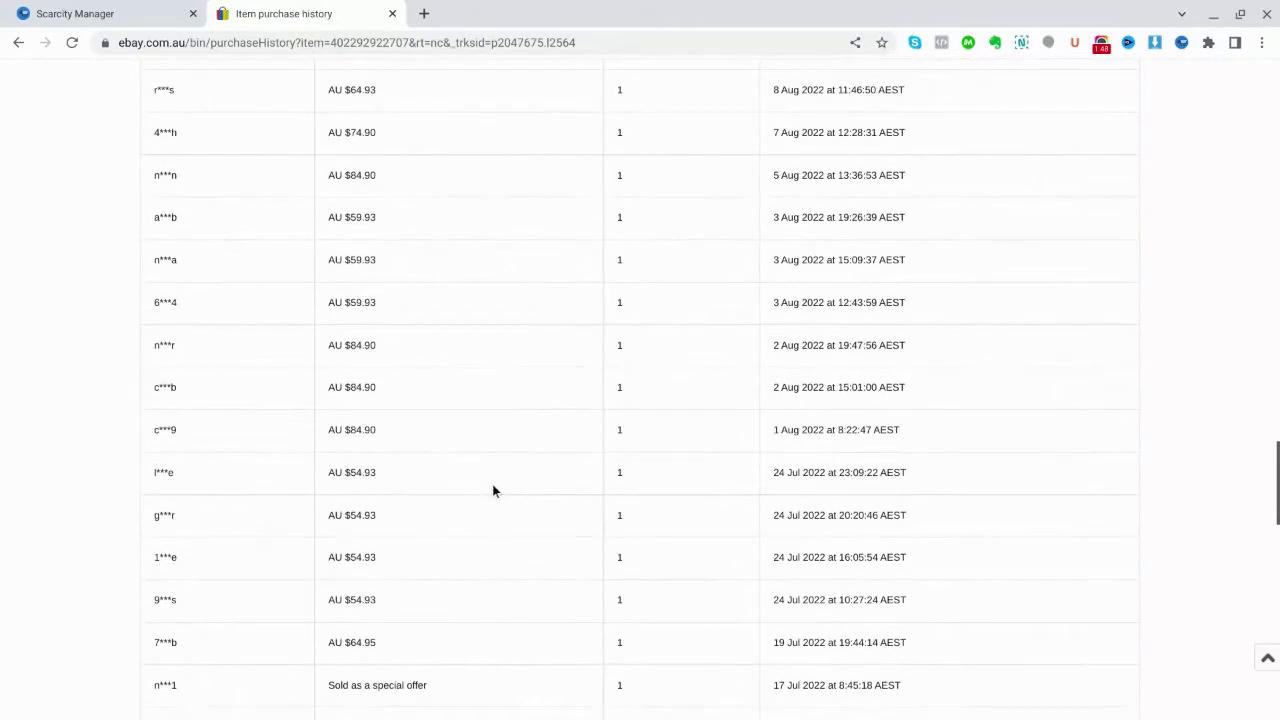
pyautogui.scroll(-5, 492, 490)
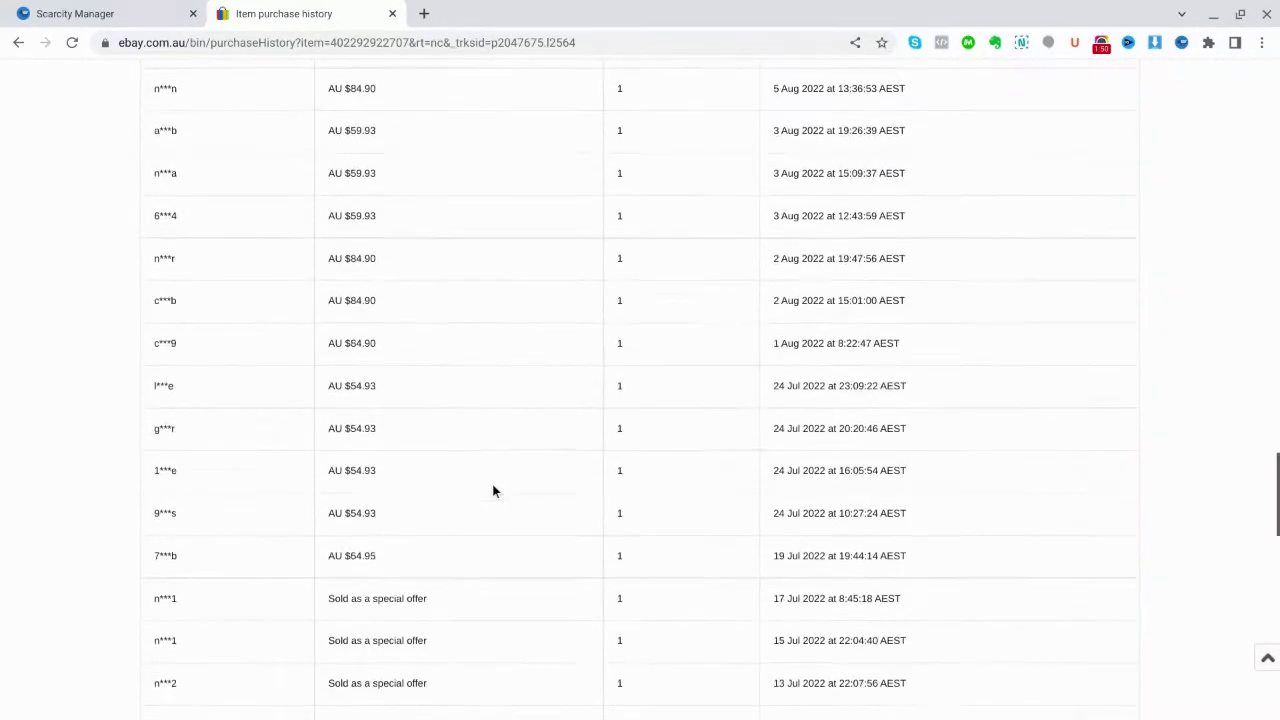
pyautogui.scroll(-10, 492, 490)
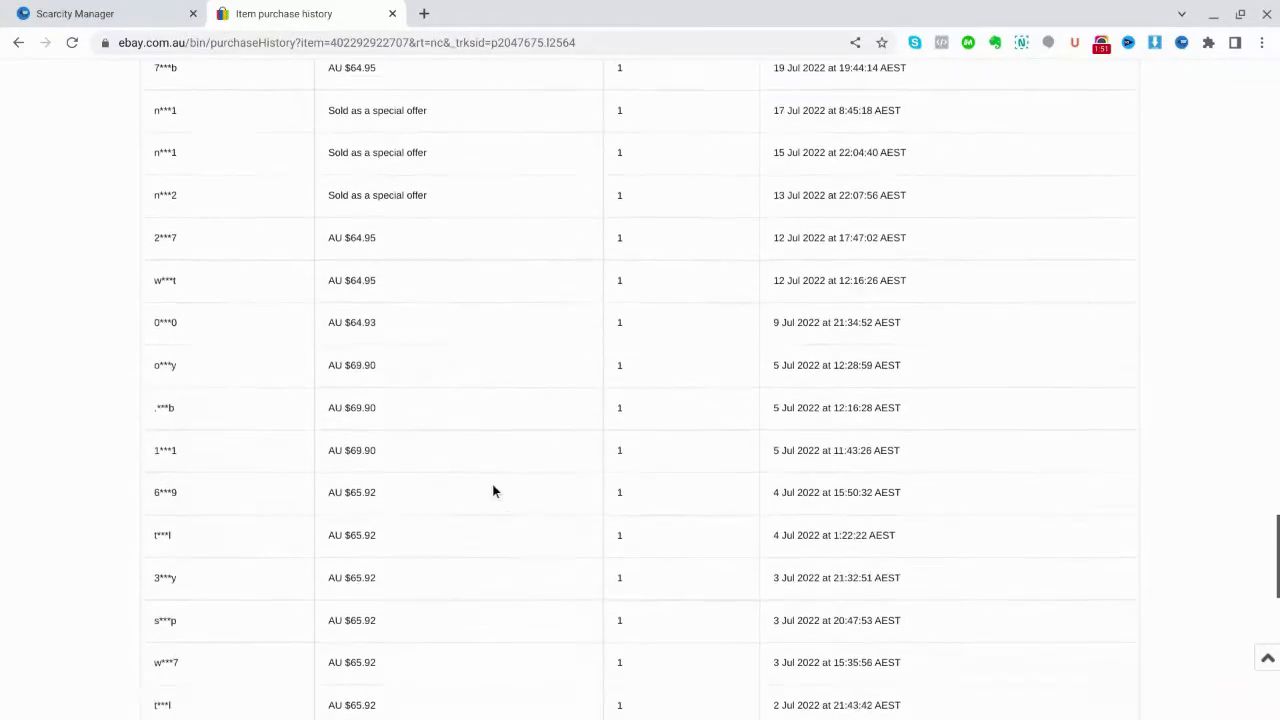
pyautogui.scroll(-10, 492, 490)
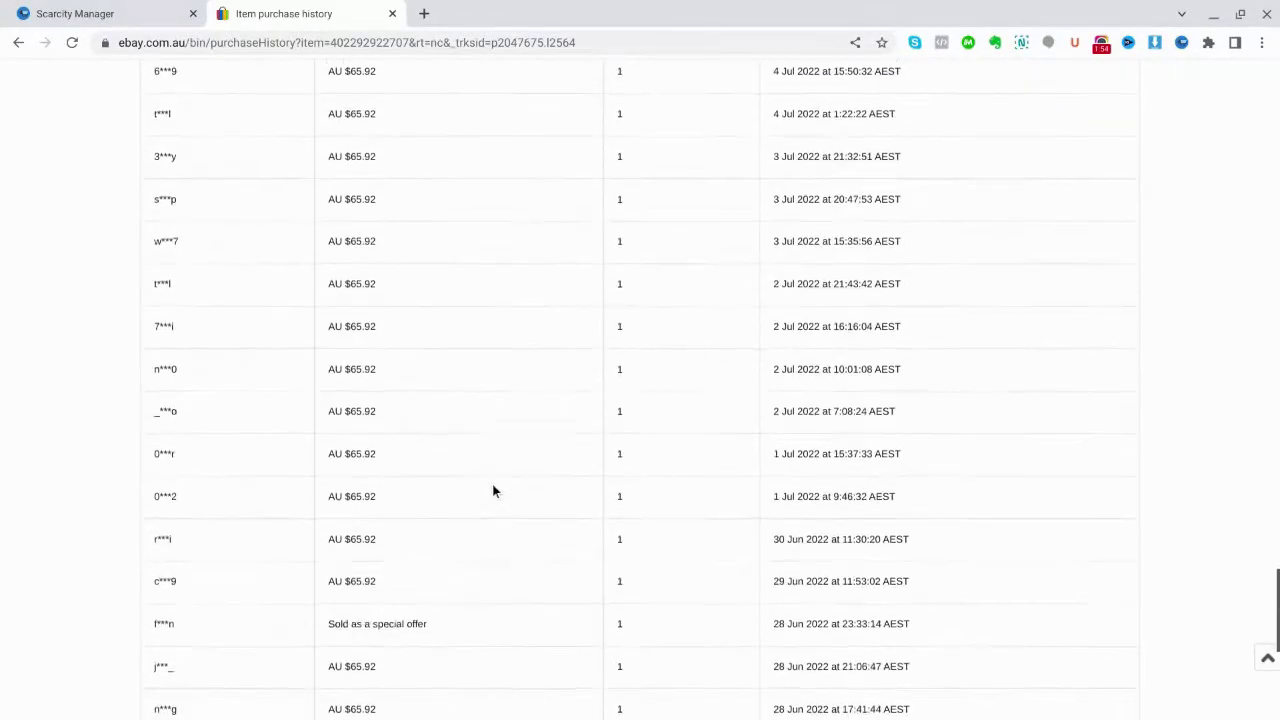
pyautogui.scroll(-4, 492, 490)
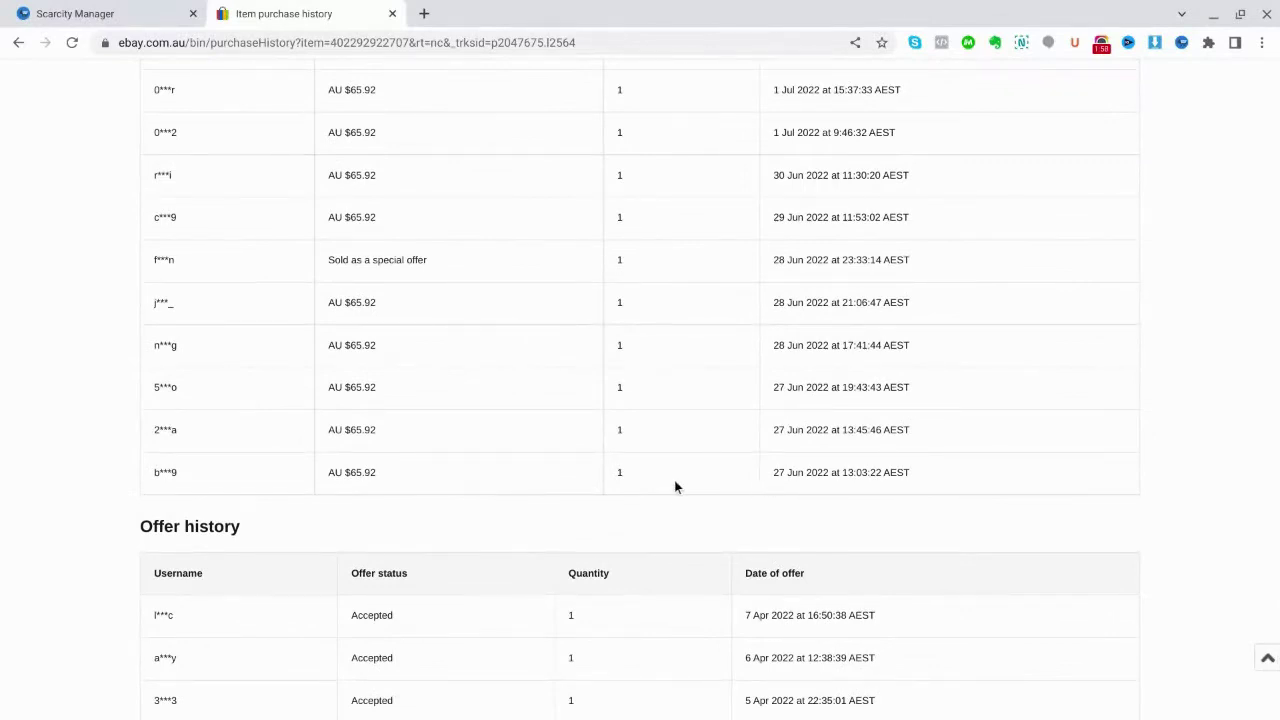
pyautogui.scroll(12, 674, 480)
pyautogui.scroll(20, 673, 480)
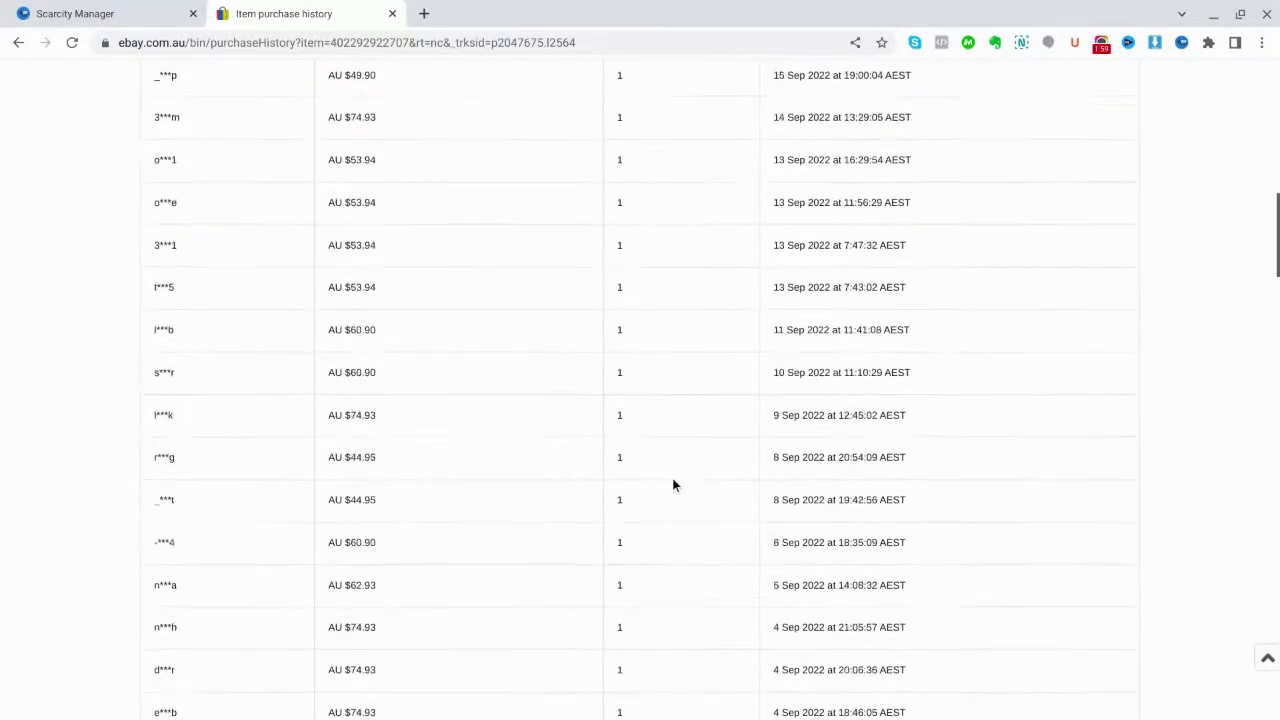
pyautogui.scroll(5, 673, 485)
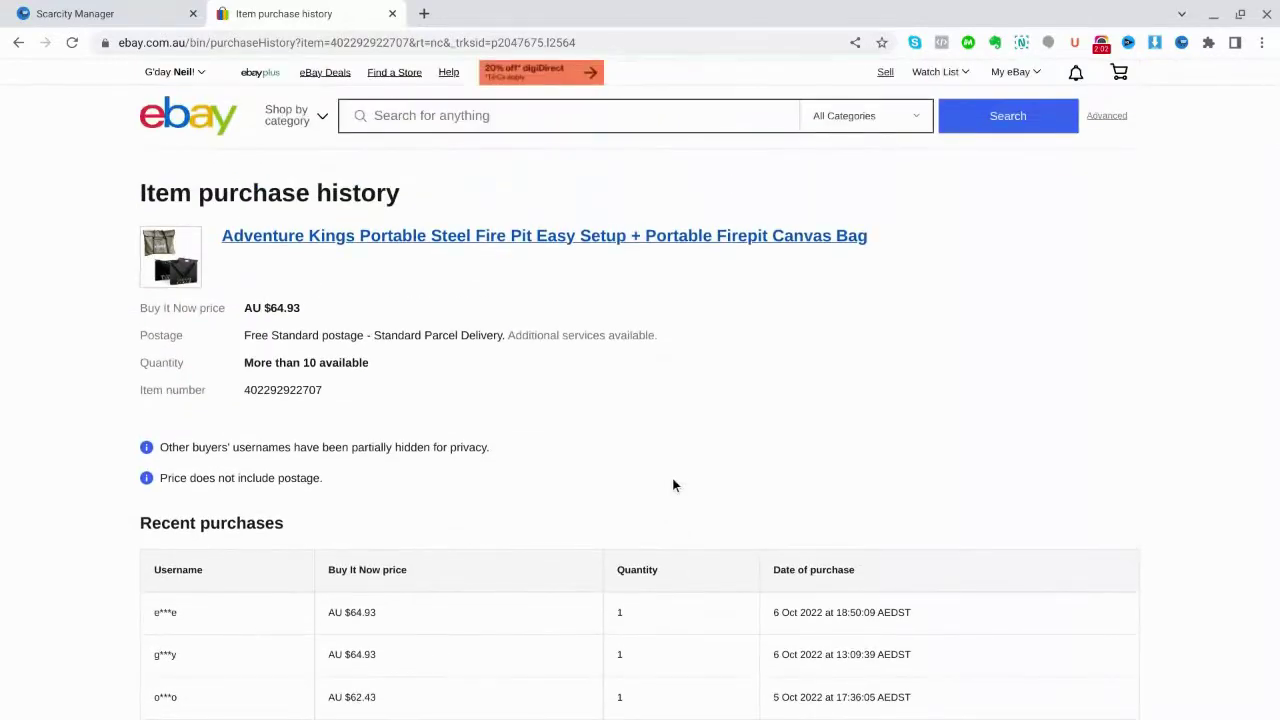
pyautogui.scroll(-1, 673, 485)
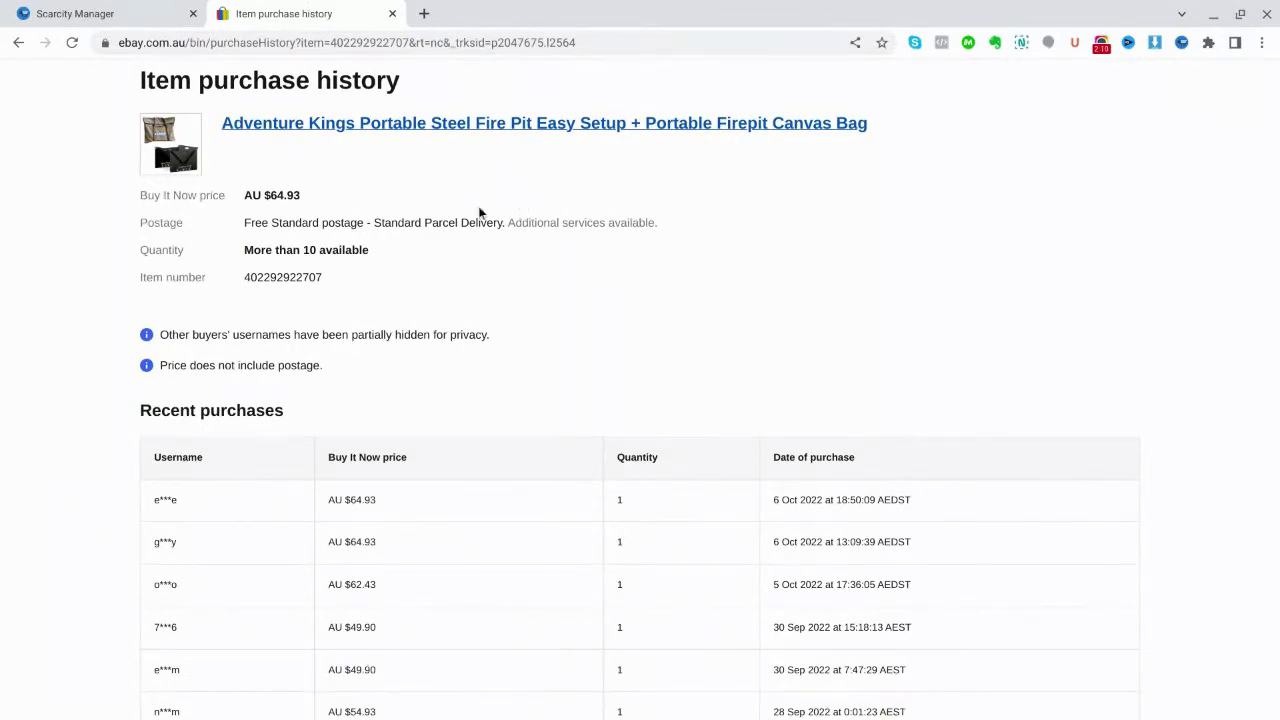
# Return to the Fireplaces items in Scarcity Manager and open the GTC Cast Iron Barrel Stove Kit listing's purchase history on eBay
pyautogui.click(18, 44)
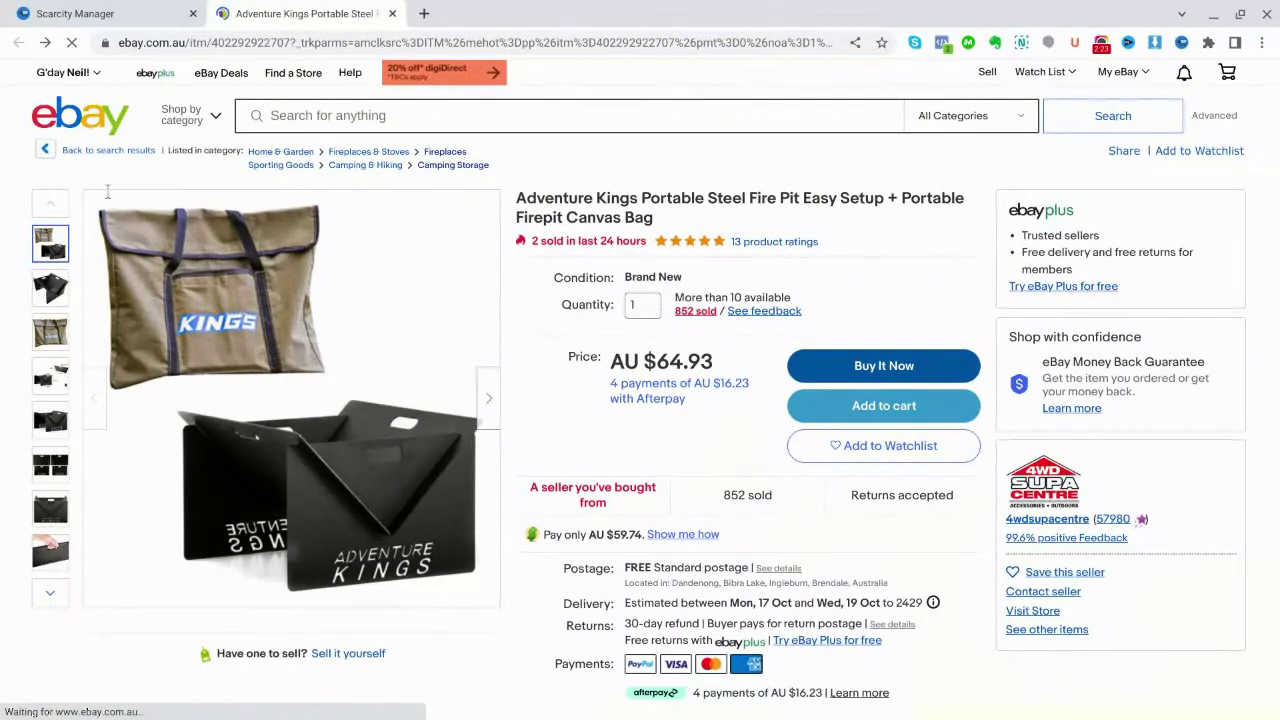
pyautogui.click(86, 16)
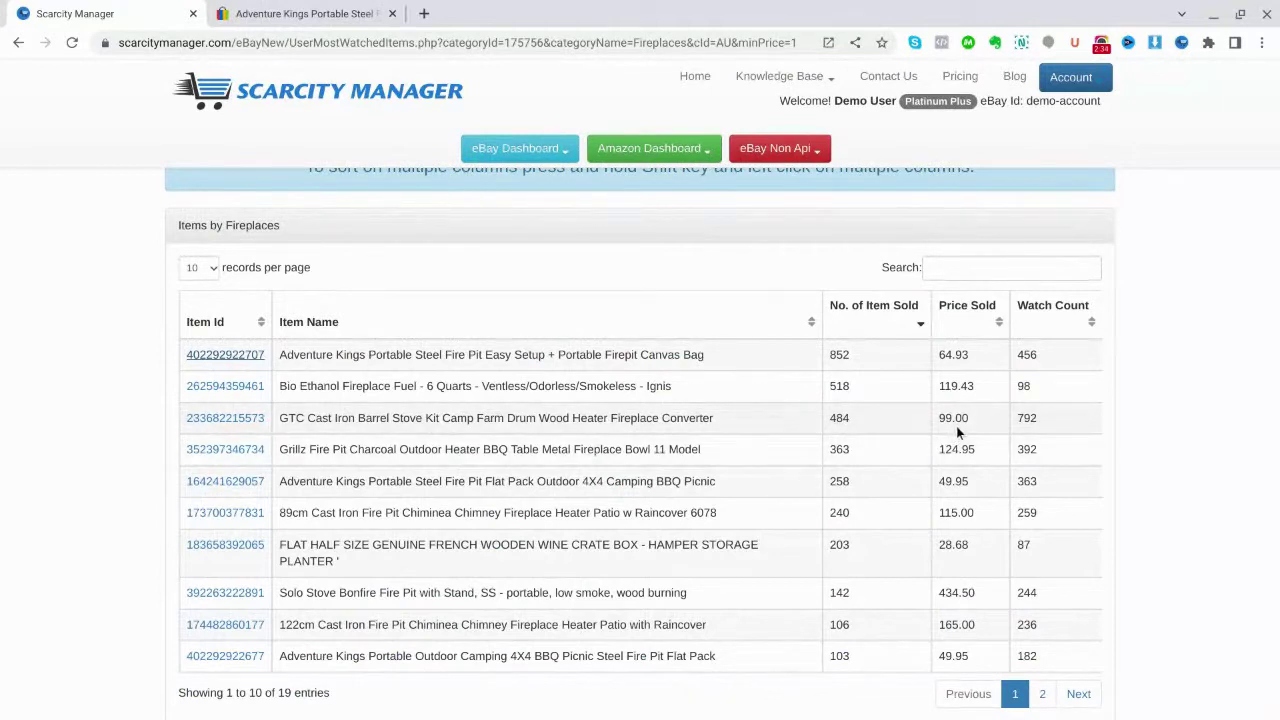
pyautogui.click(215, 418)
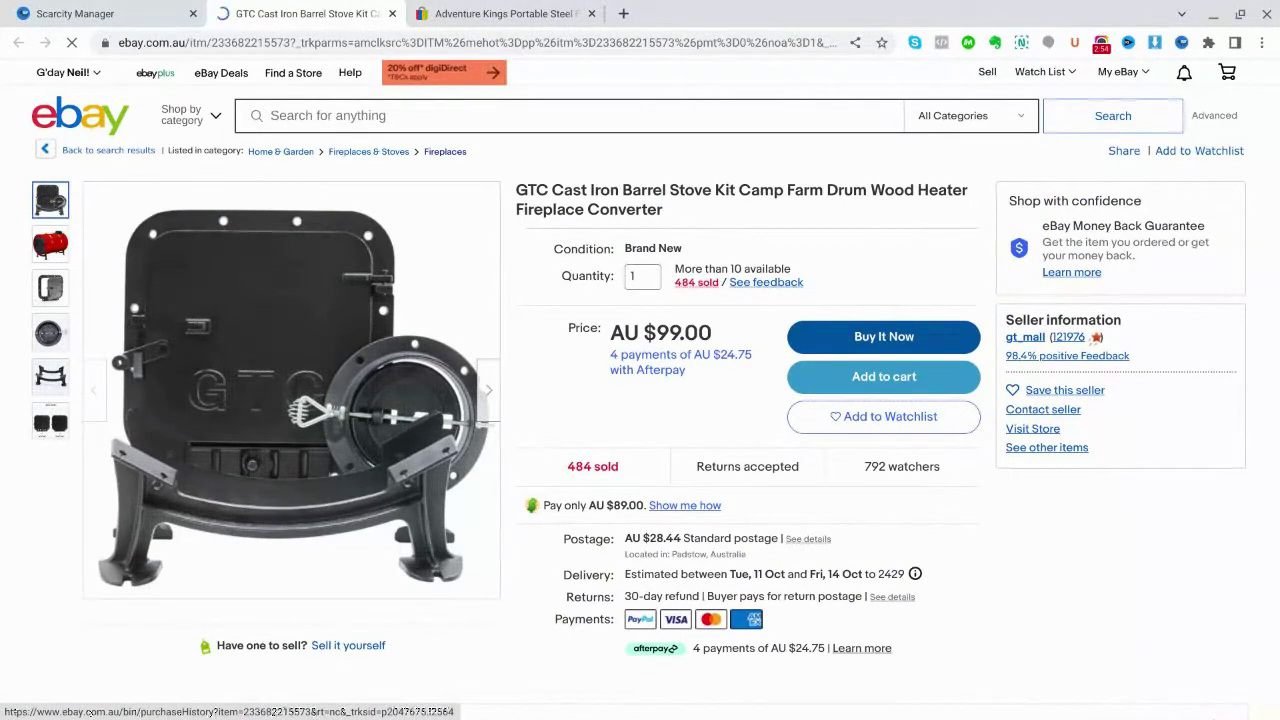
pyautogui.click(696, 282)
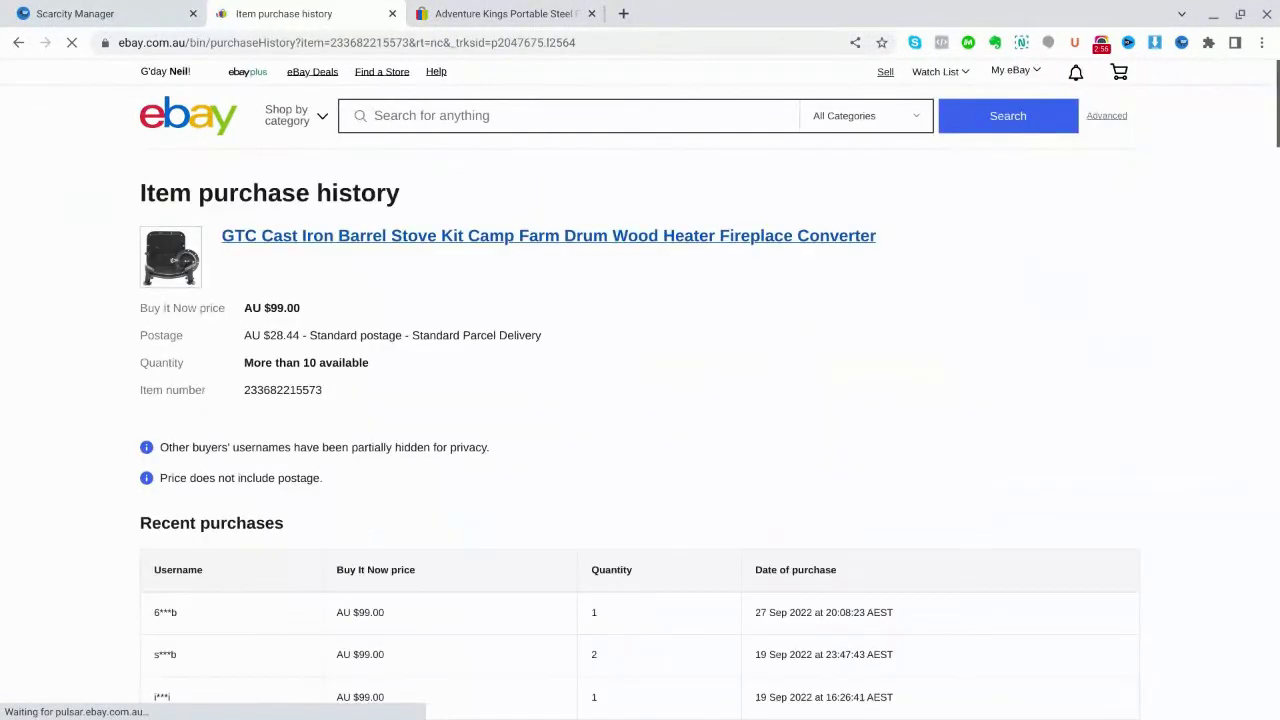
# Examine the purchase dates, prices and quantities throughout the GTC barrel stove kit's purchase history
pyautogui.scroll(-3, 686, 286)
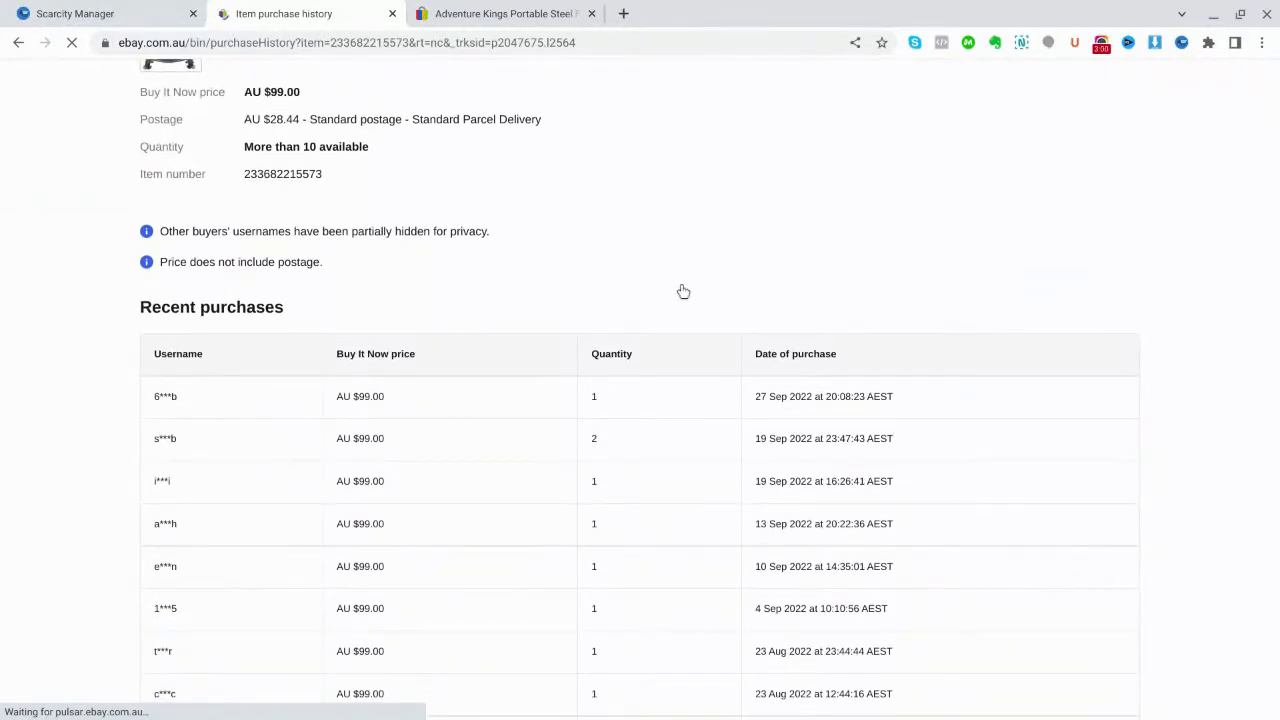
pyautogui.scroll(-2, 672, 311)
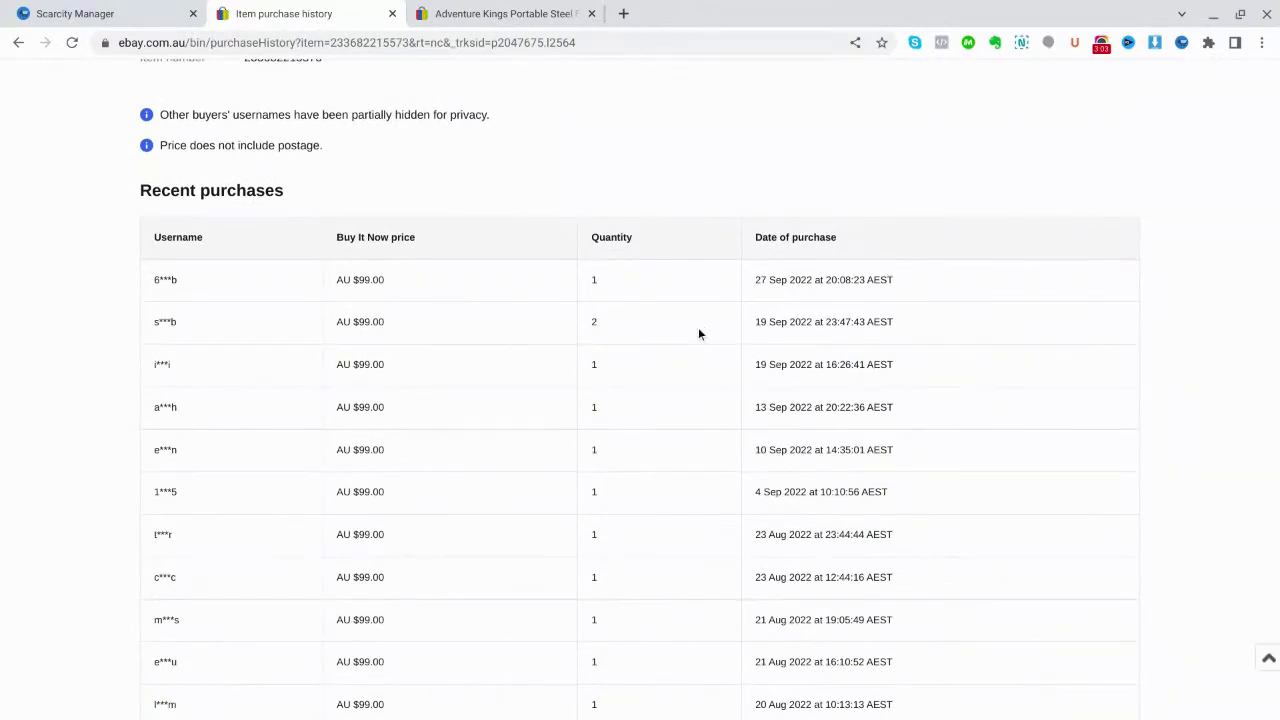
pyautogui.scroll(-3, 698, 334)
pyautogui.scroll(-10, 698, 336)
pyautogui.scroll(-10, 697, 339)
pyautogui.scroll(-12, 690, 347)
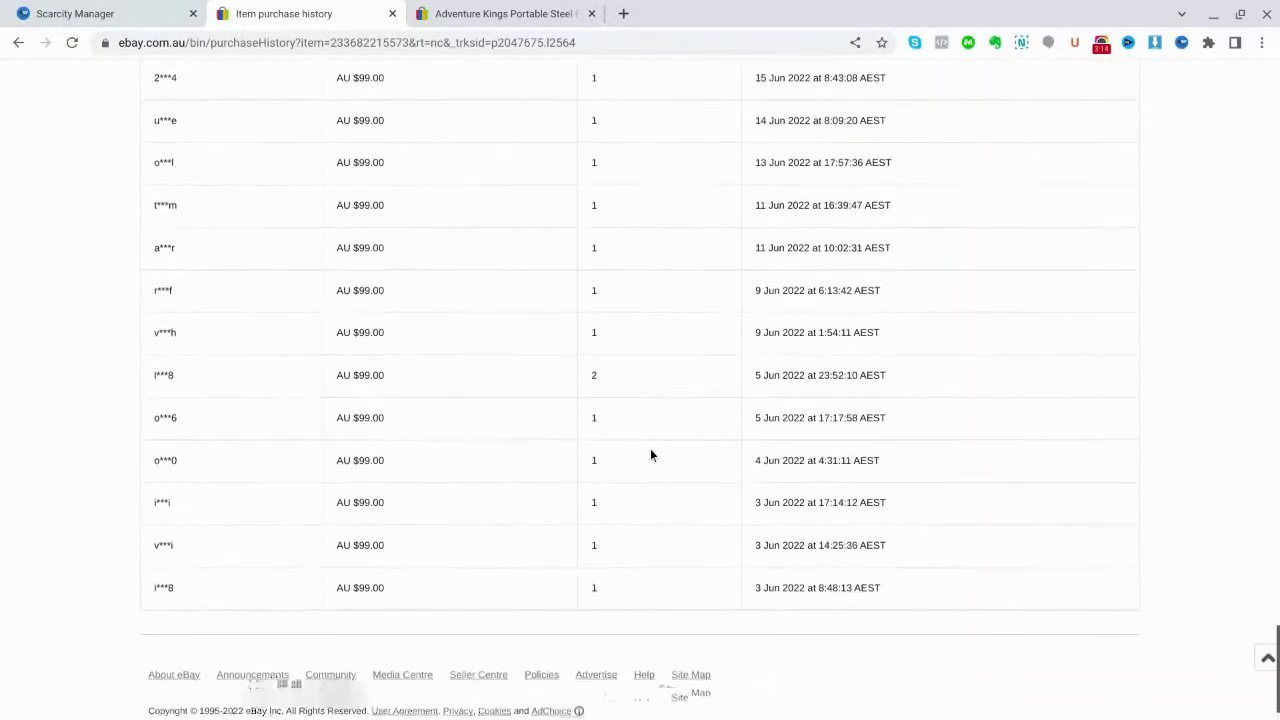
pyautogui.scroll(4, 452, 488)
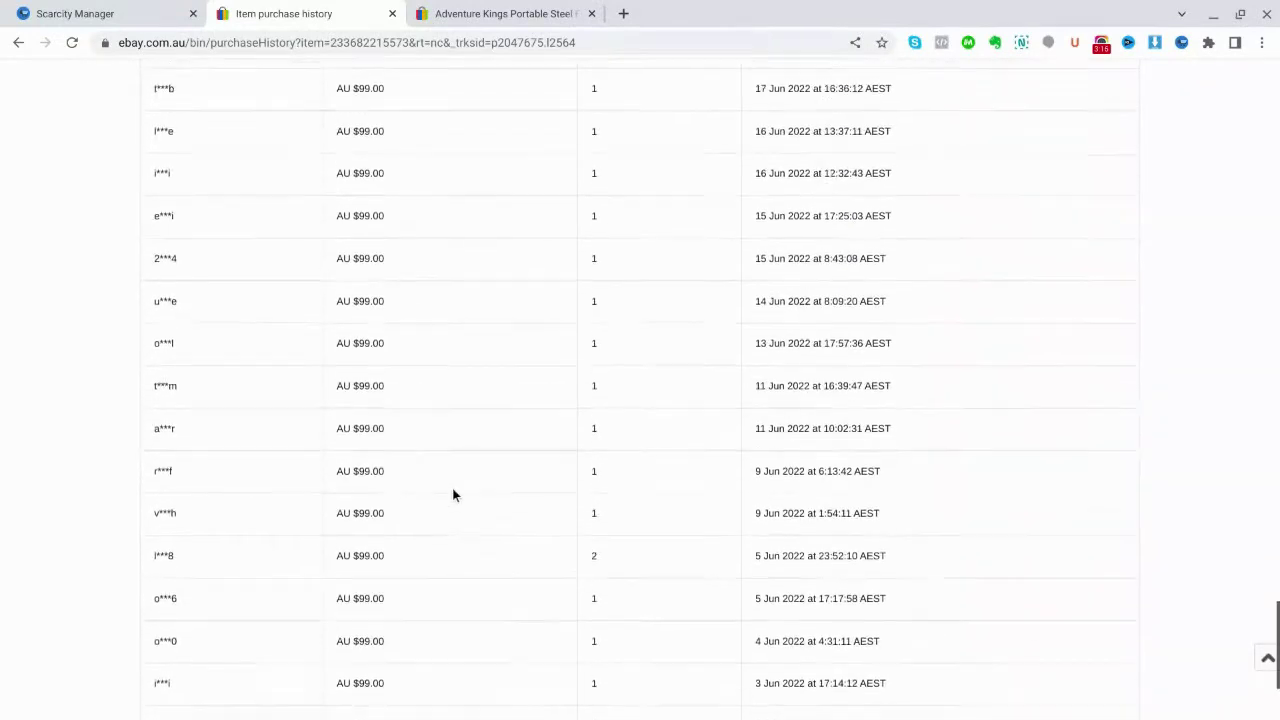
# Recheck the quantity bought in each GTC barrel stove kit purchase, from the oldest entries back to the newest
pyautogui.scroll(4, 452, 486)
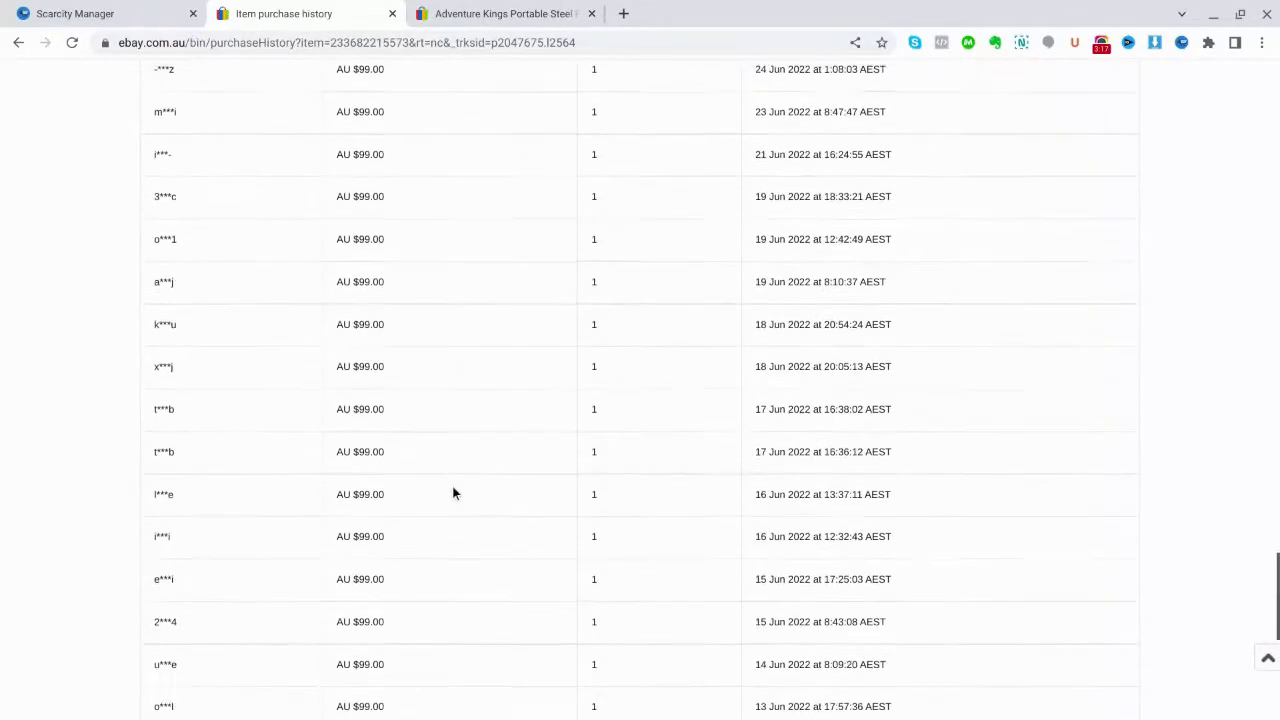
pyautogui.scroll(6, 452, 487)
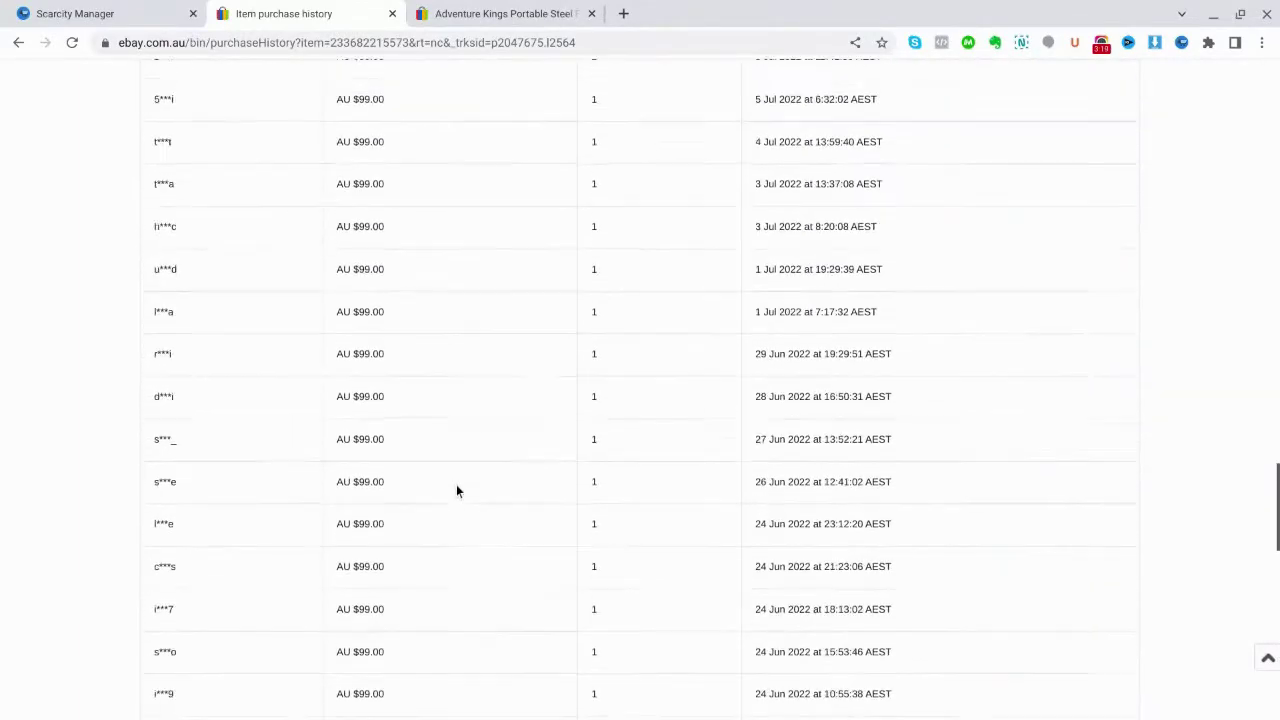
pyautogui.scroll(6, 456, 488)
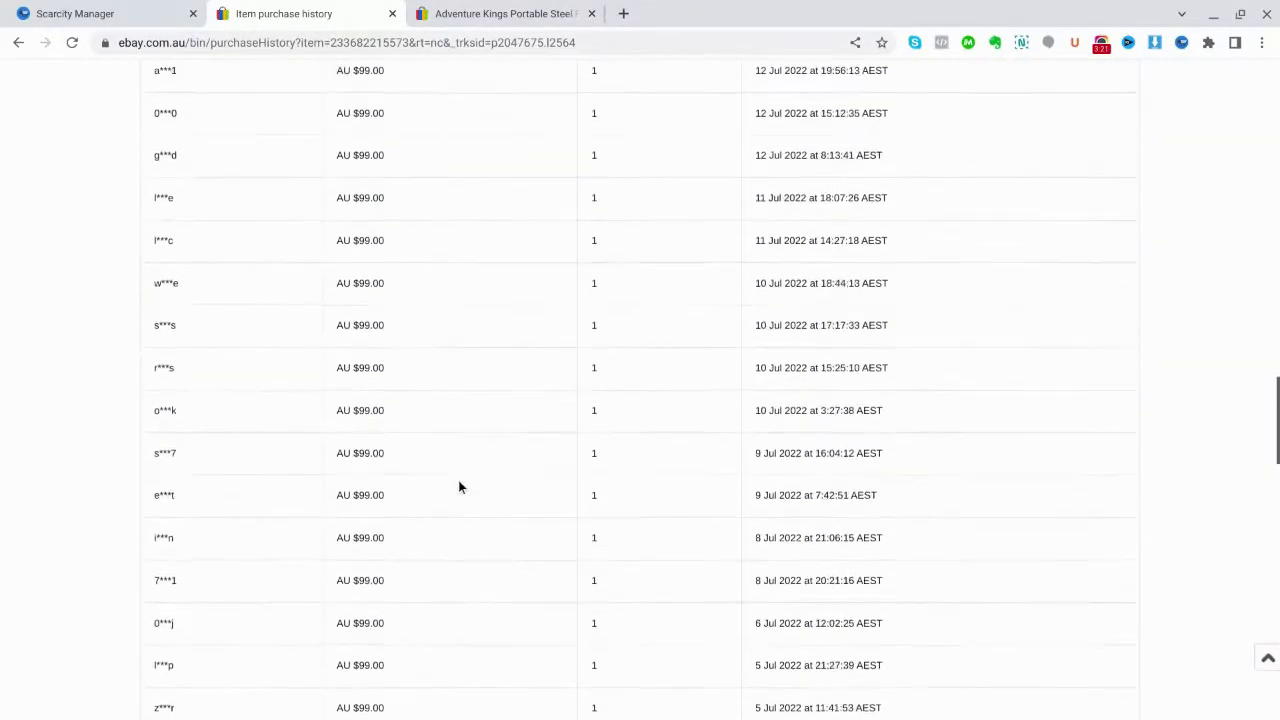
pyautogui.scroll(5, 460, 487)
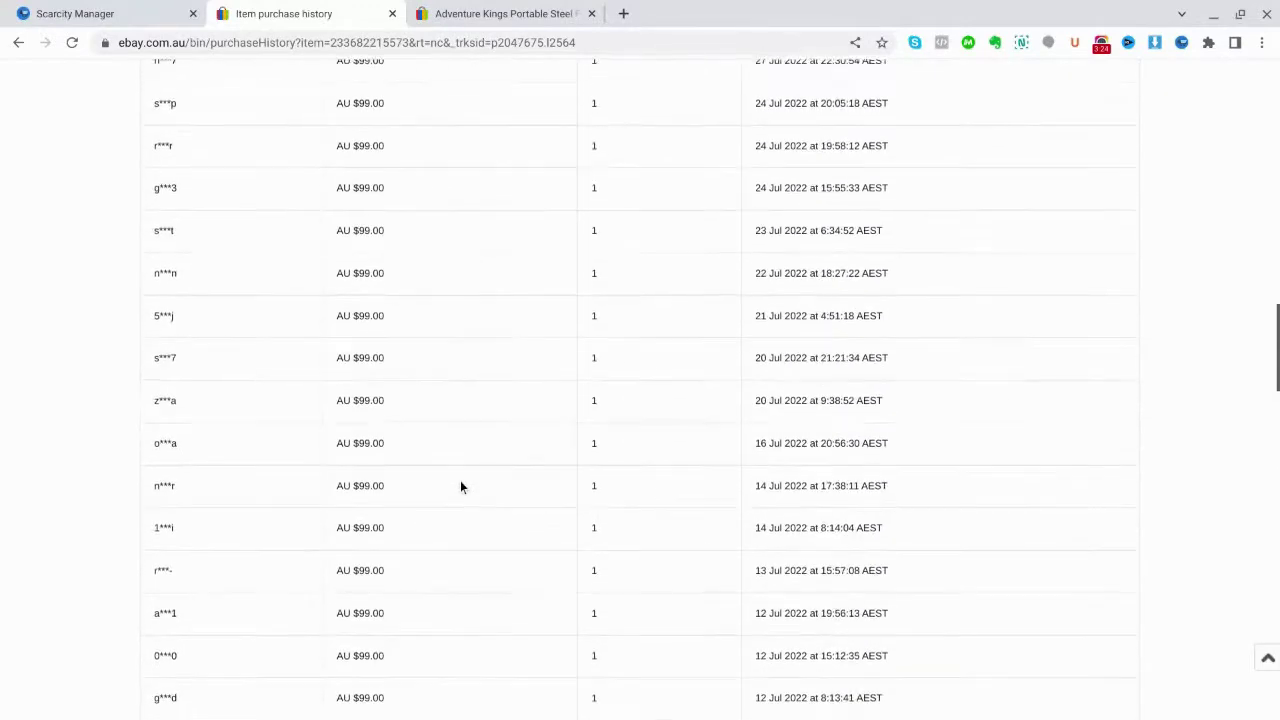
pyautogui.scroll(3, 460, 487)
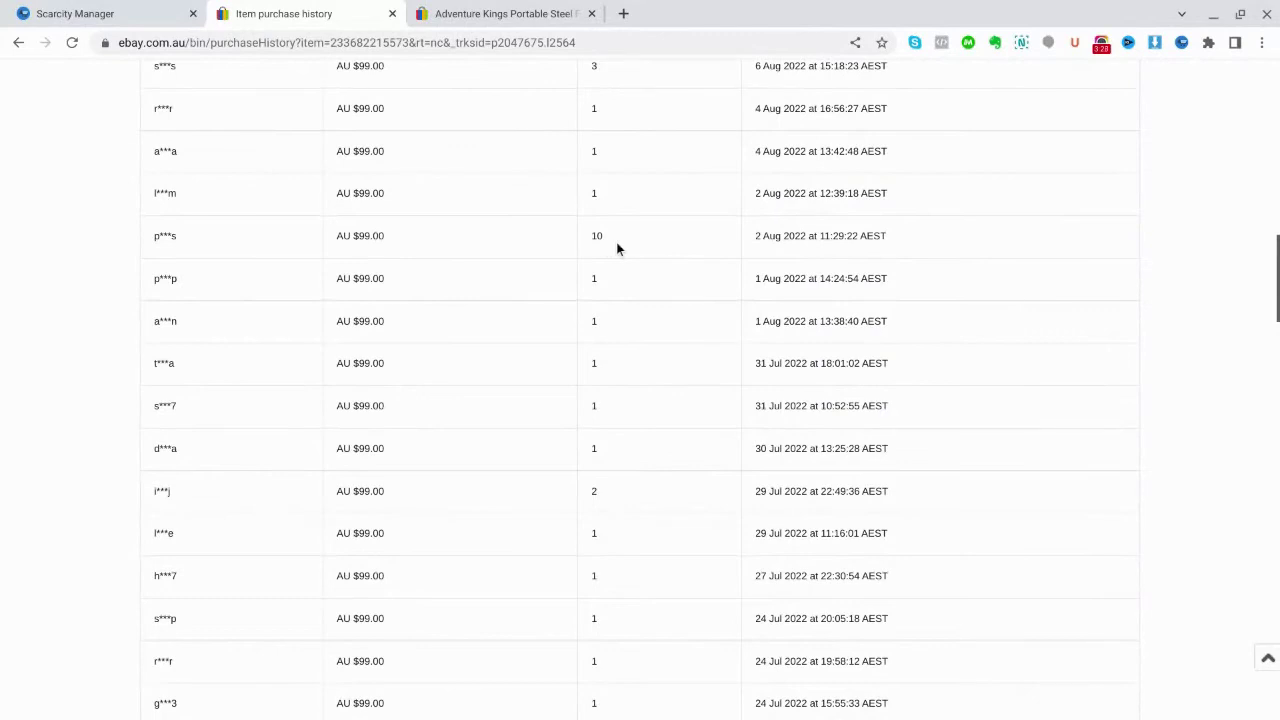
pyautogui.scroll(4, 616, 248)
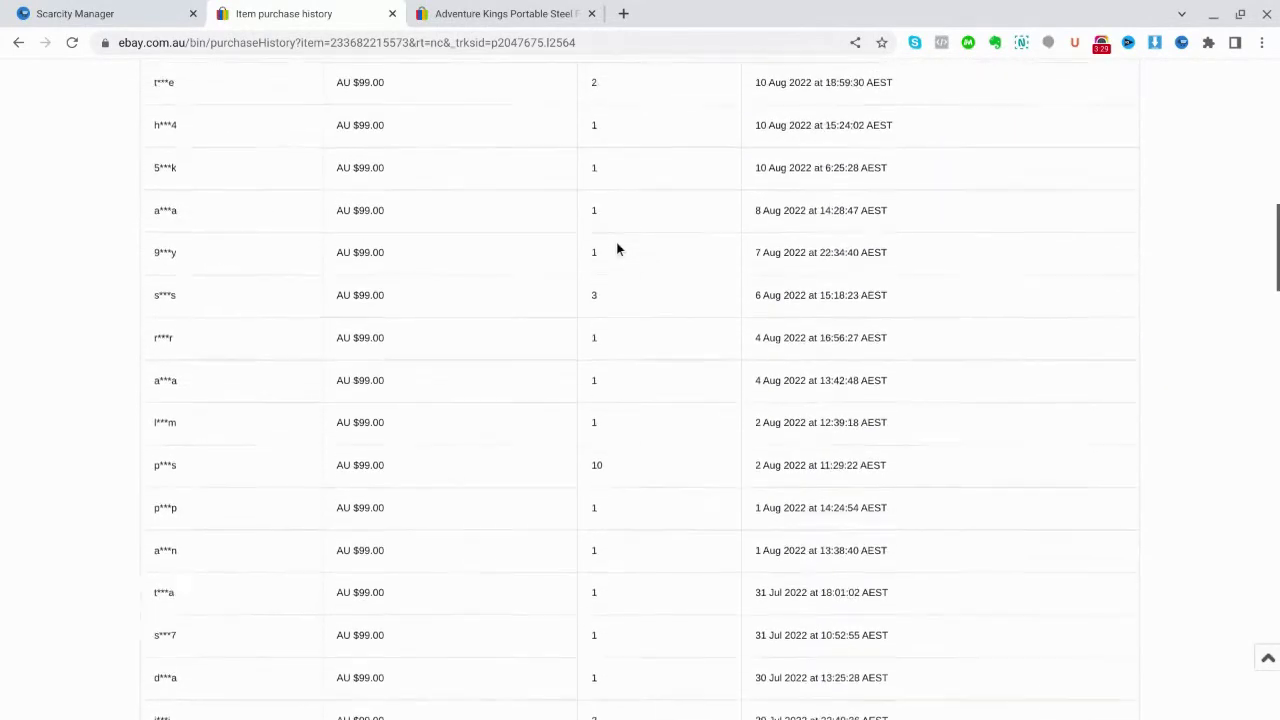
pyautogui.scroll(6, 622, 260)
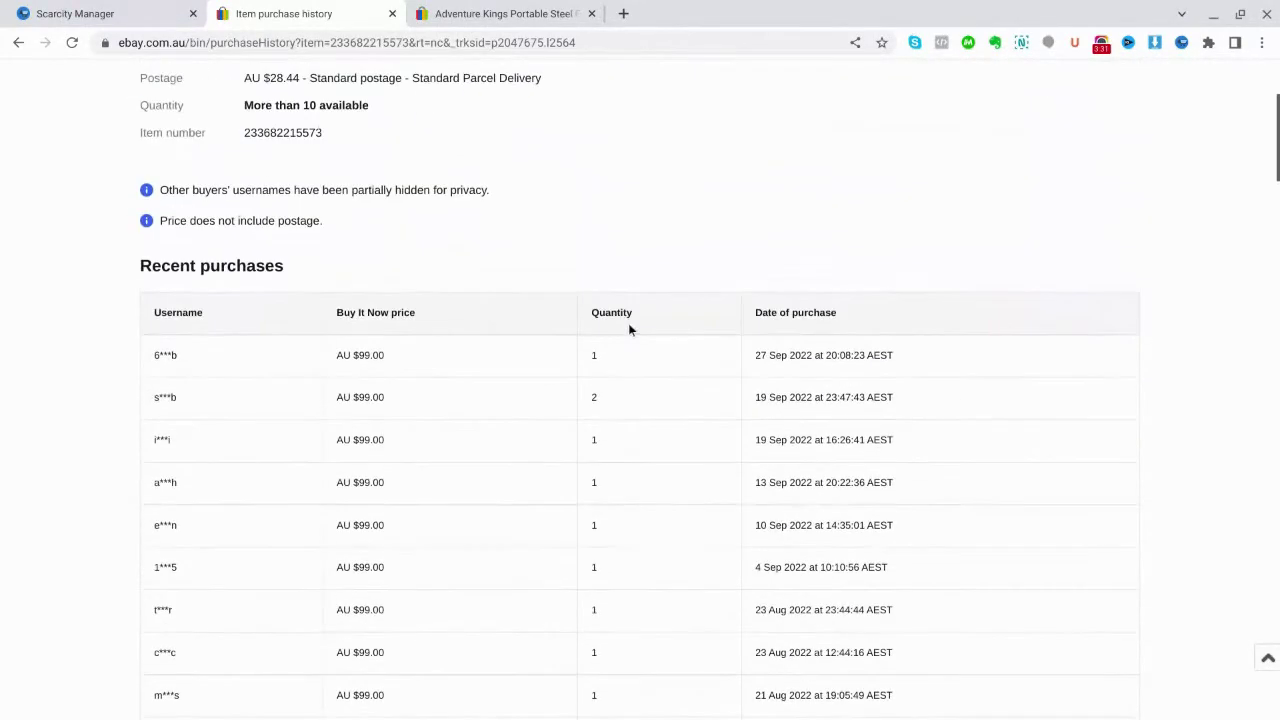
pyautogui.moveTo(45, 718)
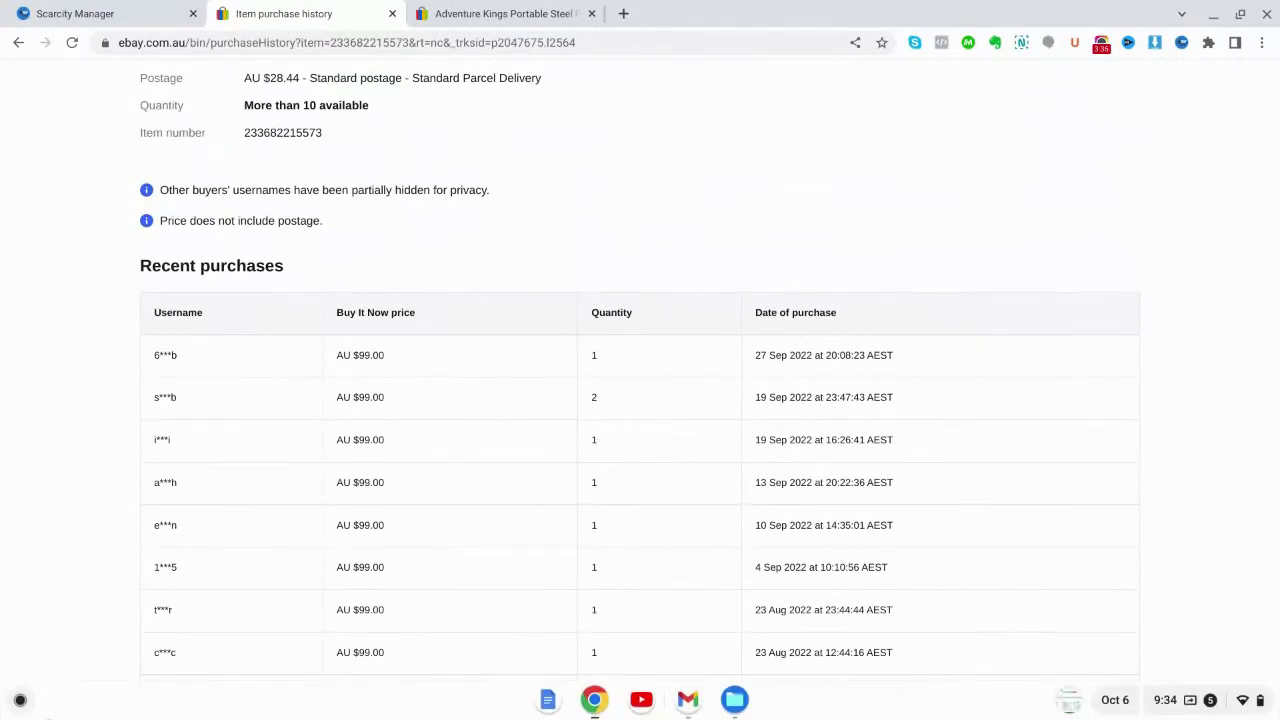
pyautogui.scroll(3, 396, 342)
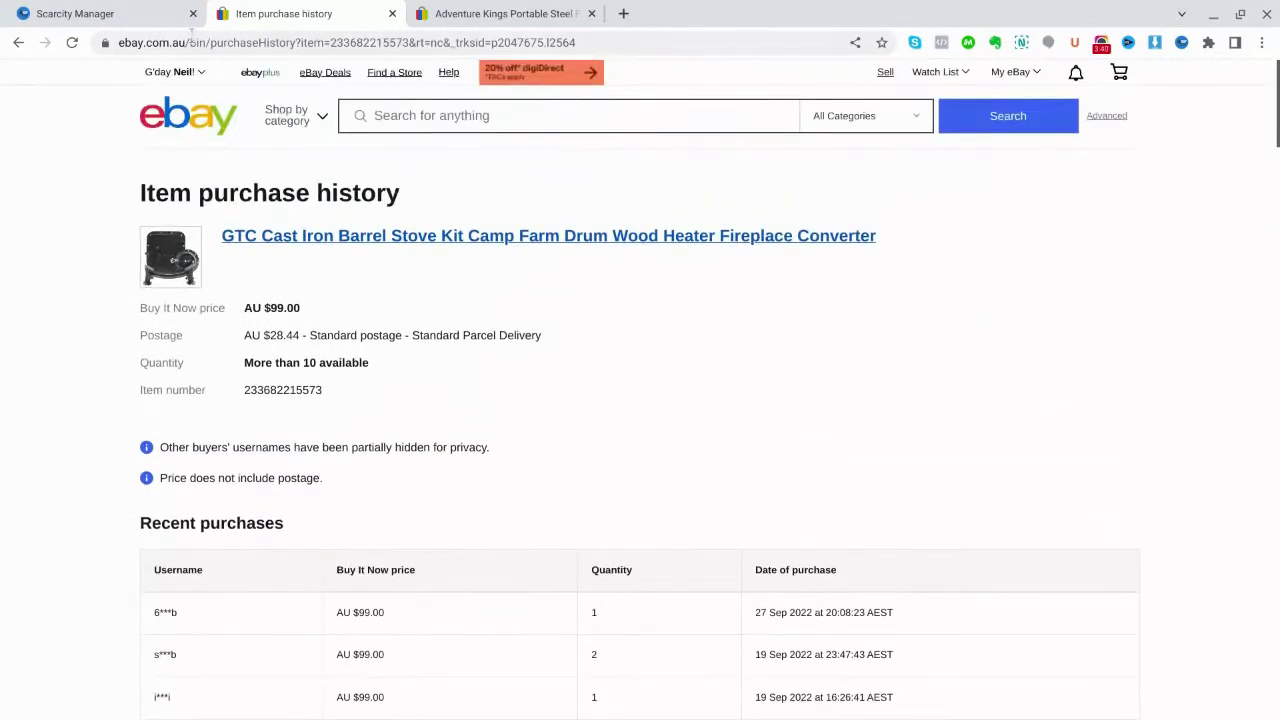
# Return to Scarcity Manager, search the eBay product categories for "candles" and open Candles (46782) under Home & Garden, Candles & Home Fragrance
pyautogui.click(140, 16)
pyautogui.scroll(2, 665, 395)
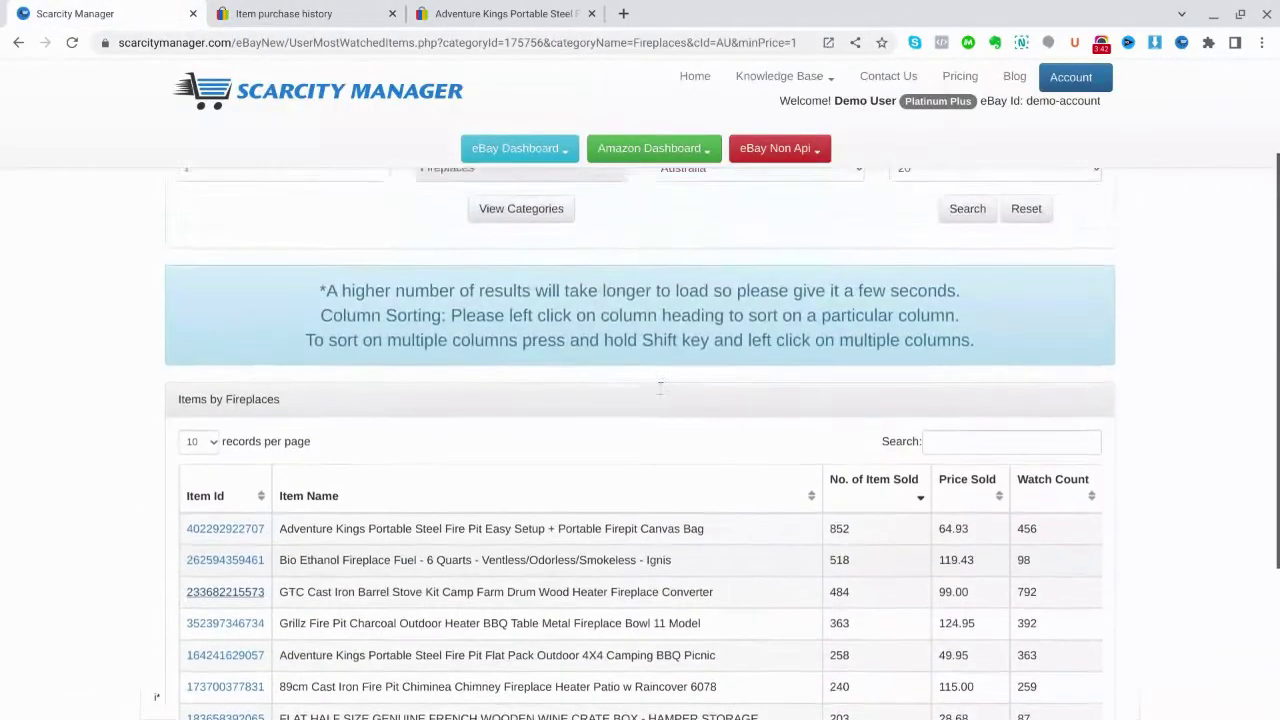
pyautogui.scroll(2, 660, 386)
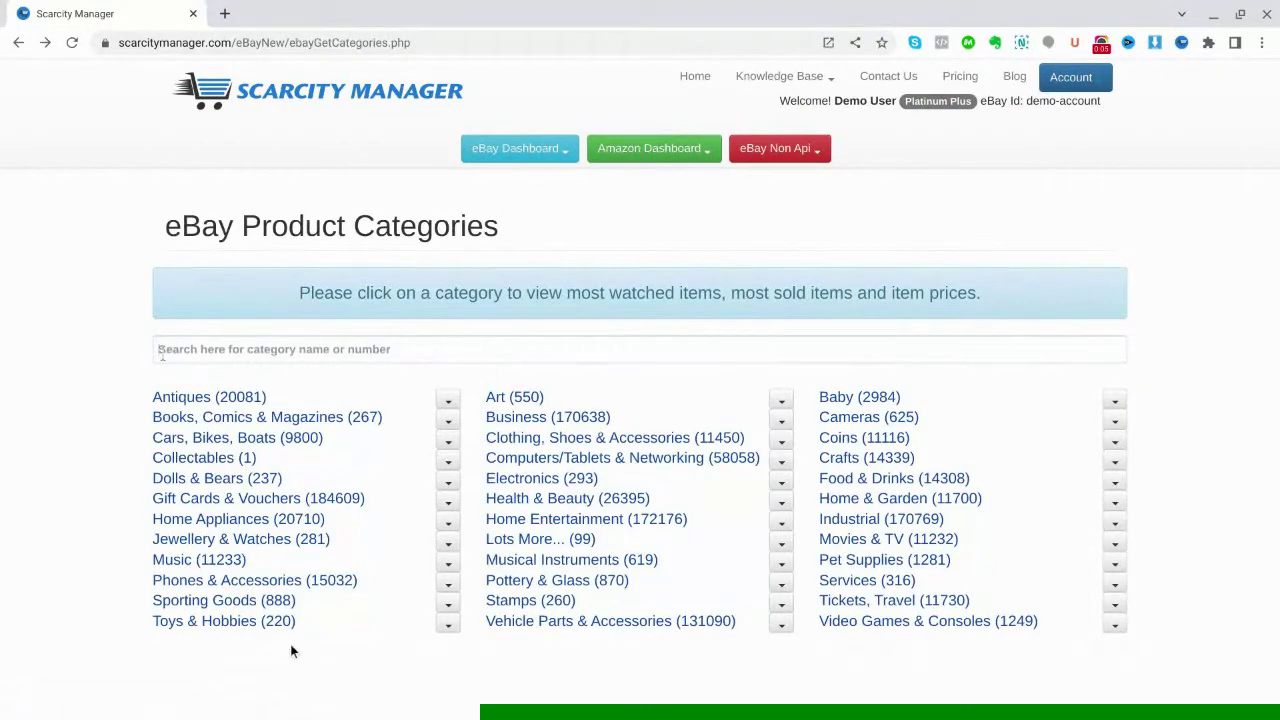
pyautogui.write('can')
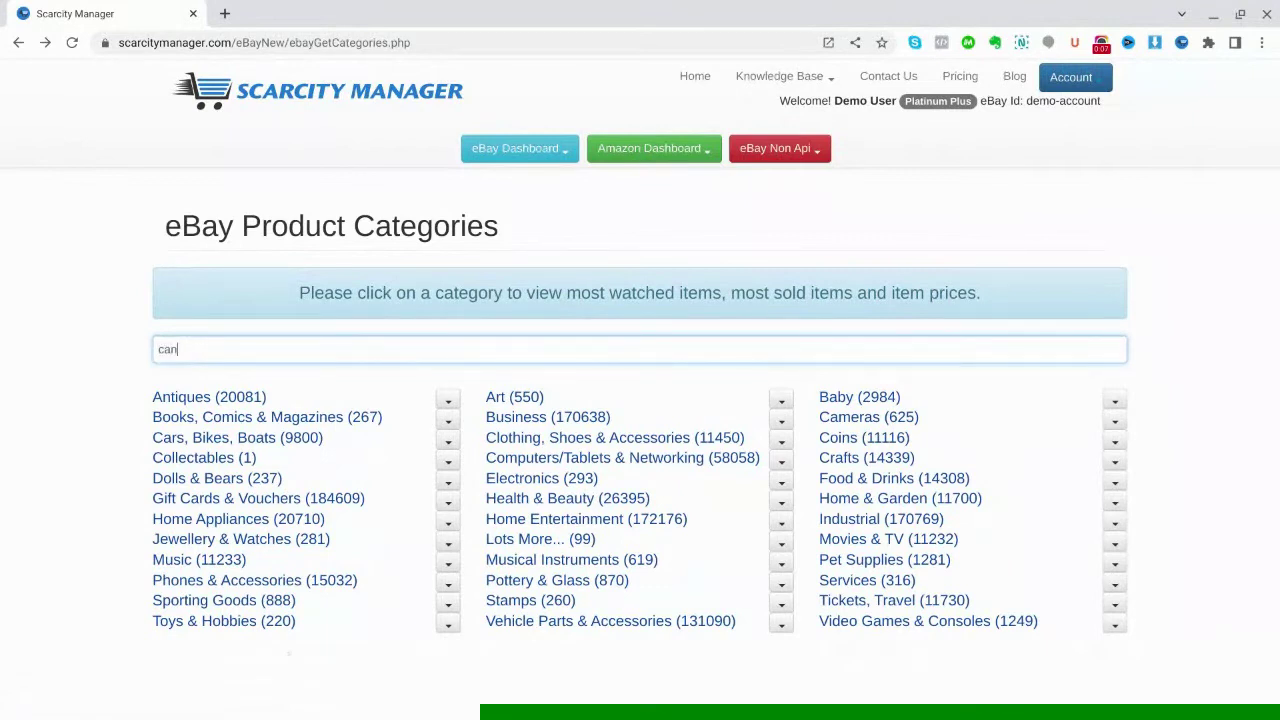
pyautogui.write('dles')
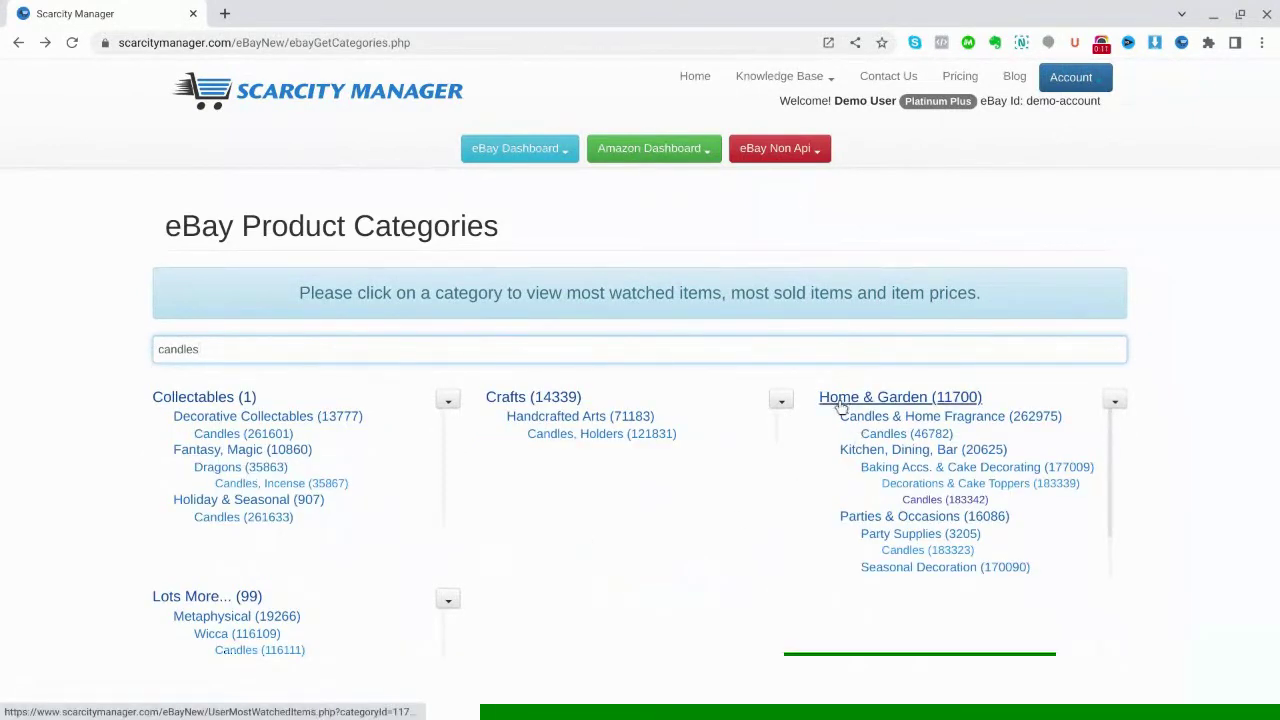
pyautogui.click(878, 436)
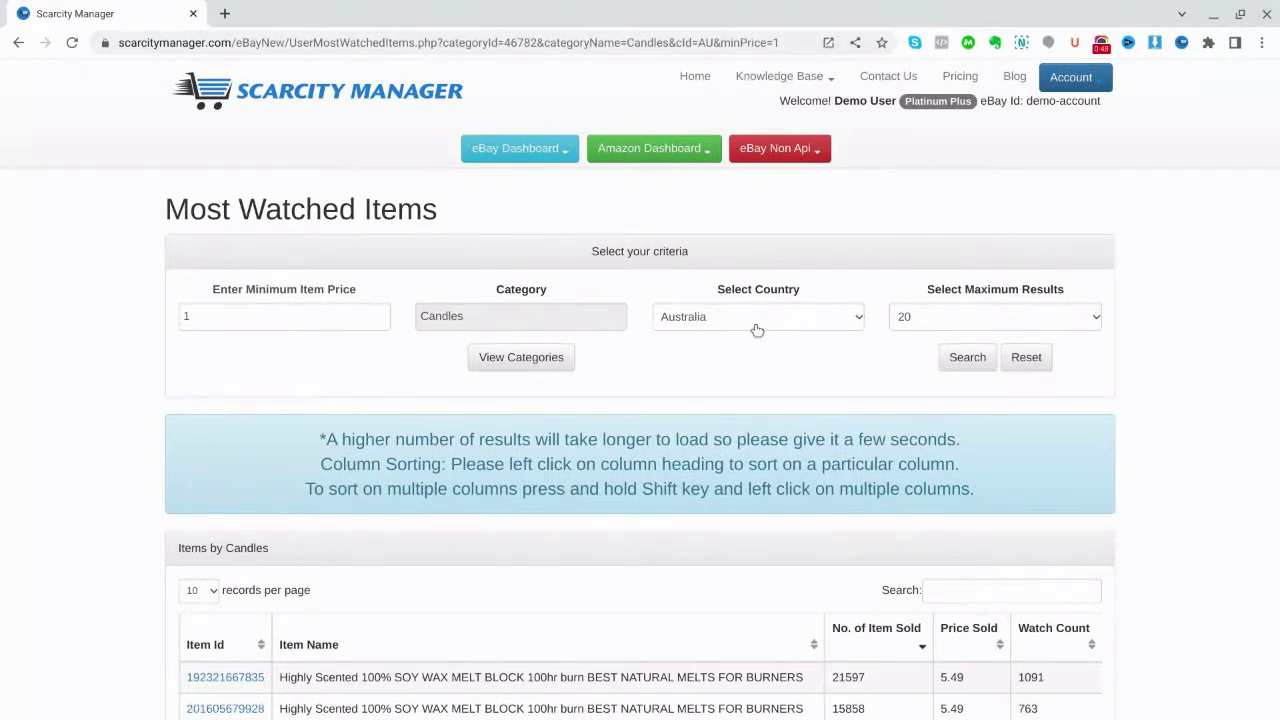
# From the second page of Candles items, open the 60X LED Tea Light Tealight Candle Flameless listing on eBay and its purchase history
pyautogui.scroll(-1, 823, 364)
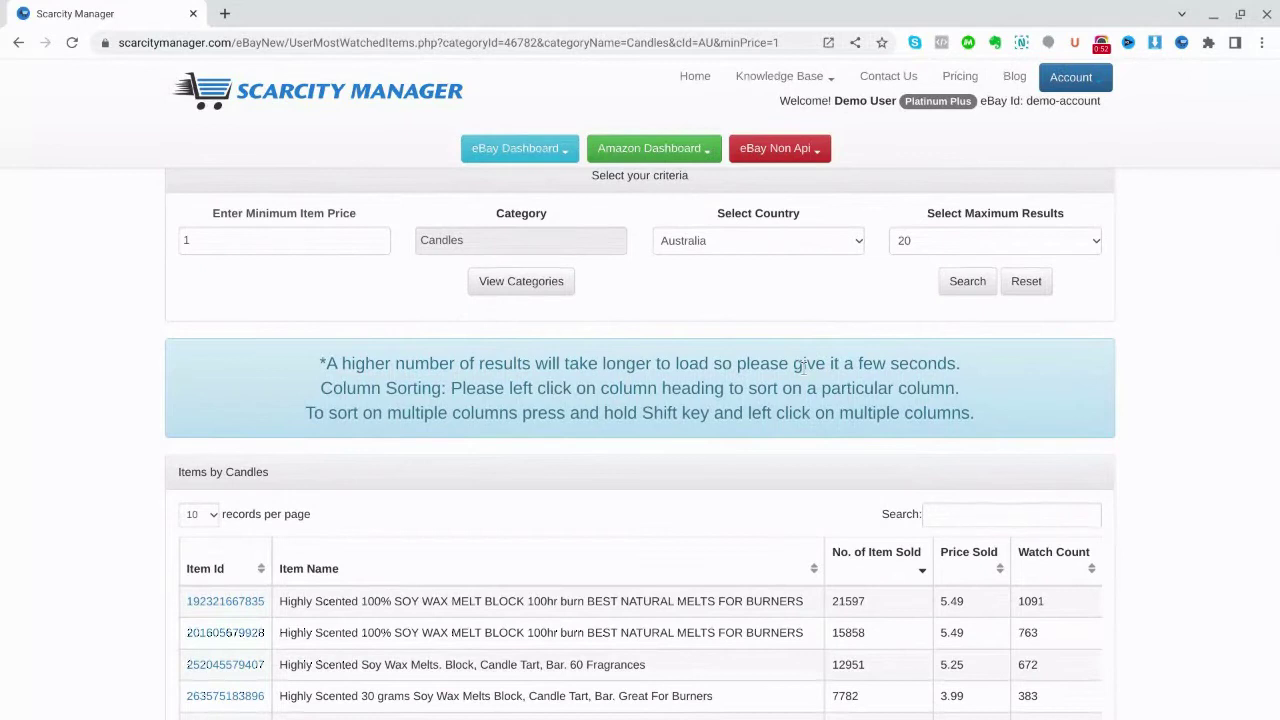
pyautogui.scroll(-1, 708, 443)
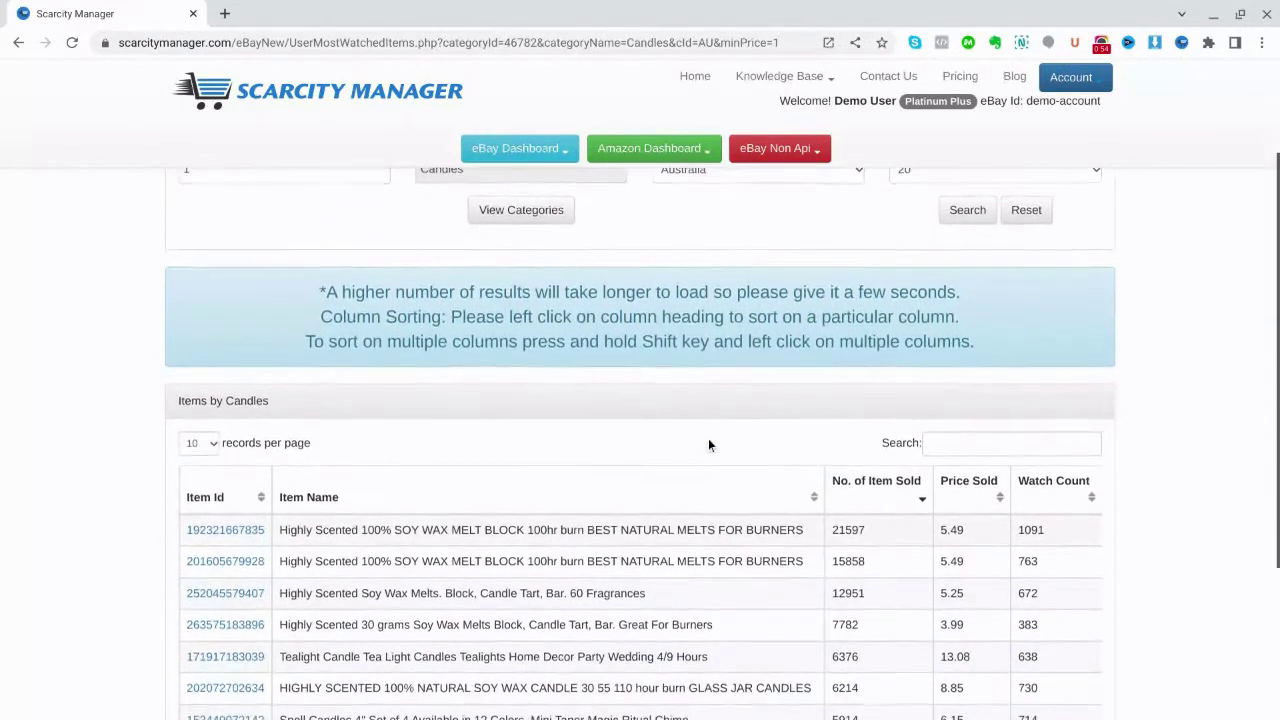
pyautogui.scroll(-1, 708, 438)
pyautogui.scroll(-1, 708, 432)
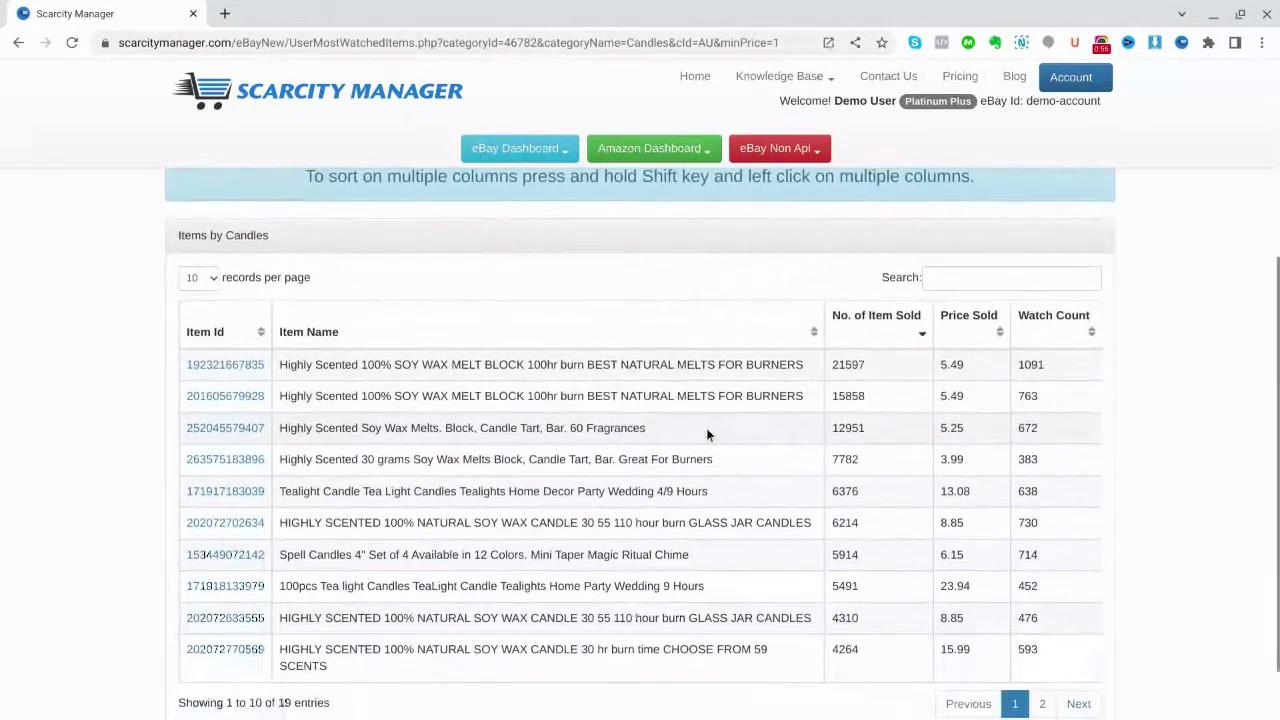
pyautogui.scroll(-1, 706, 430)
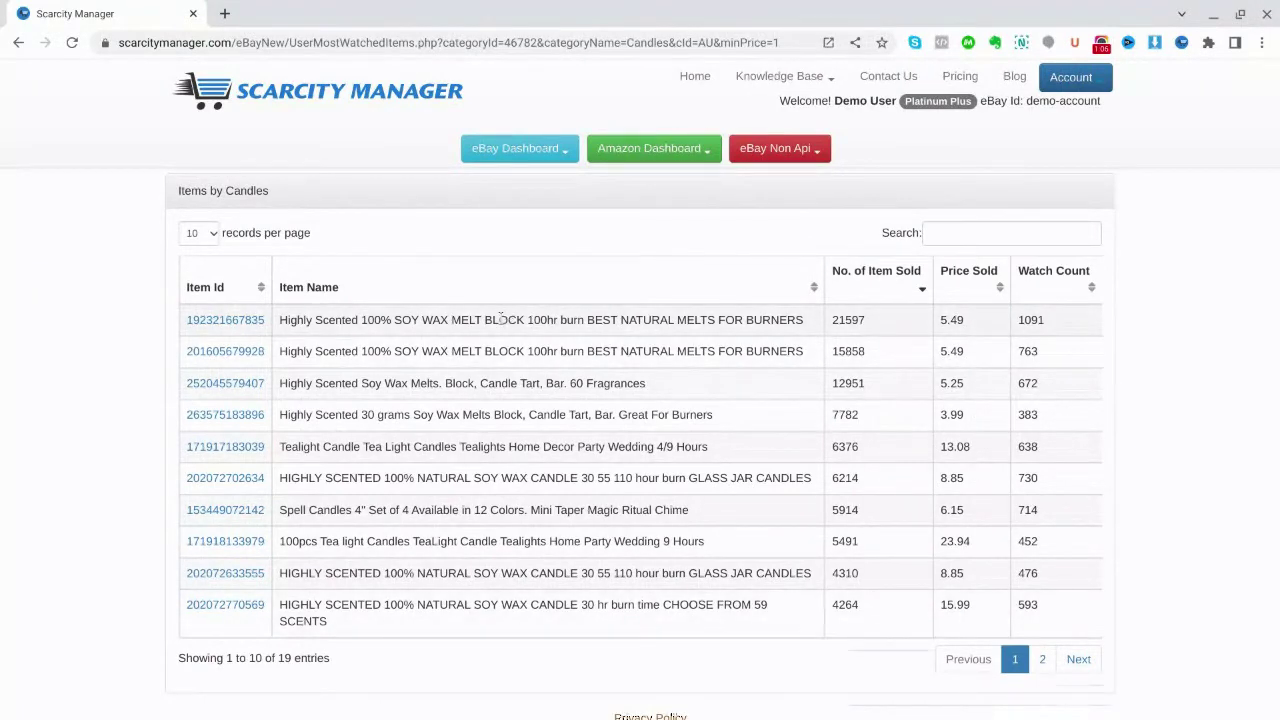
pyautogui.click(1043, 662)
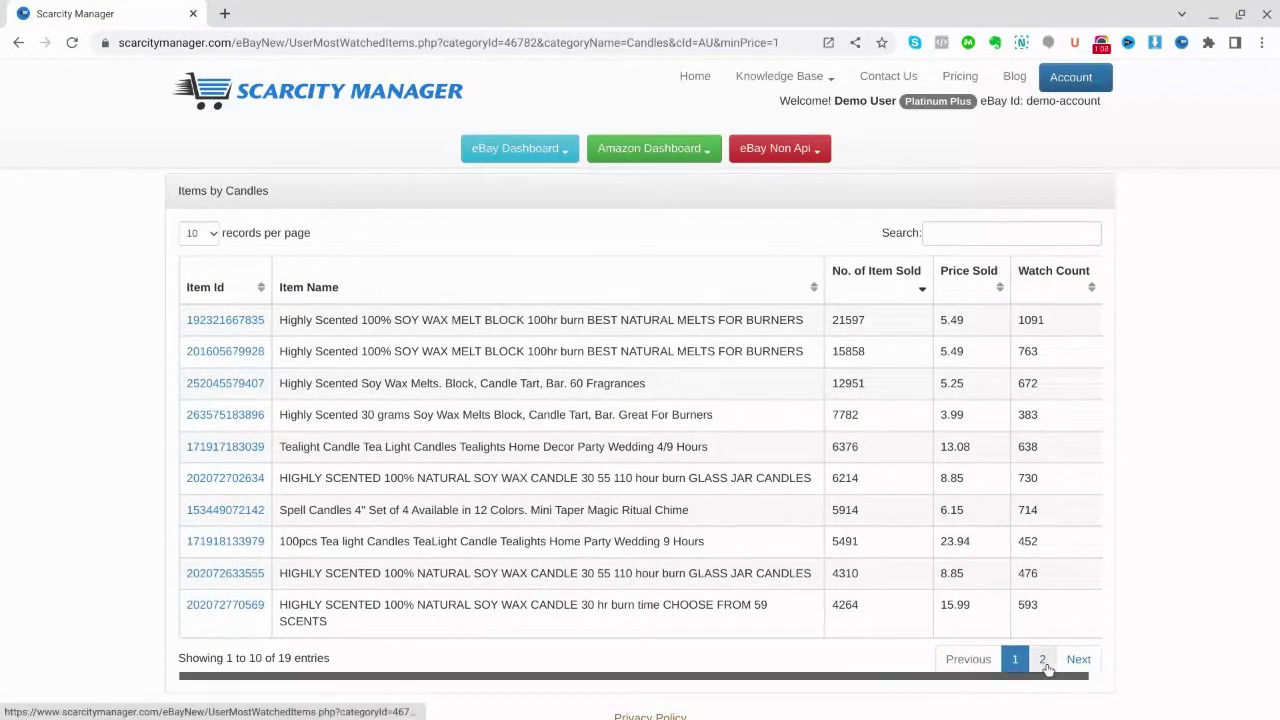
pyautogui.click(1077, 660)
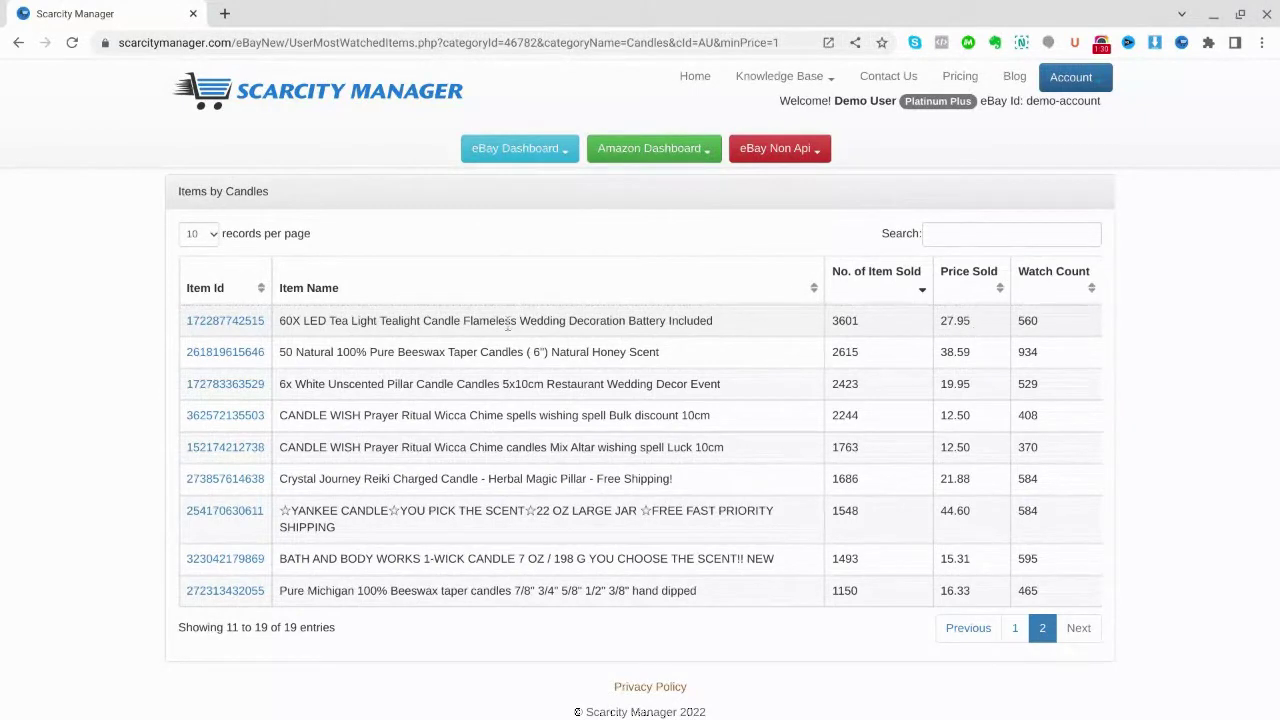
pyautogui.click(210, 321)
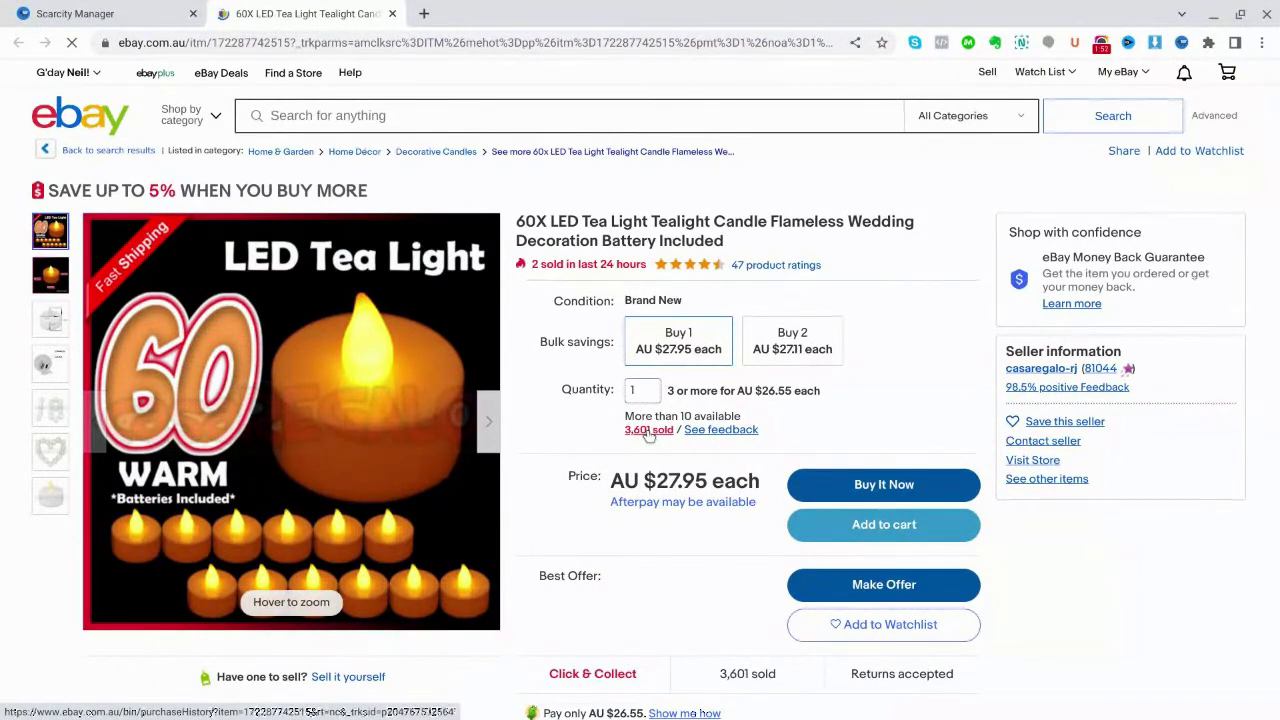
pyautogui.click(649, 429)
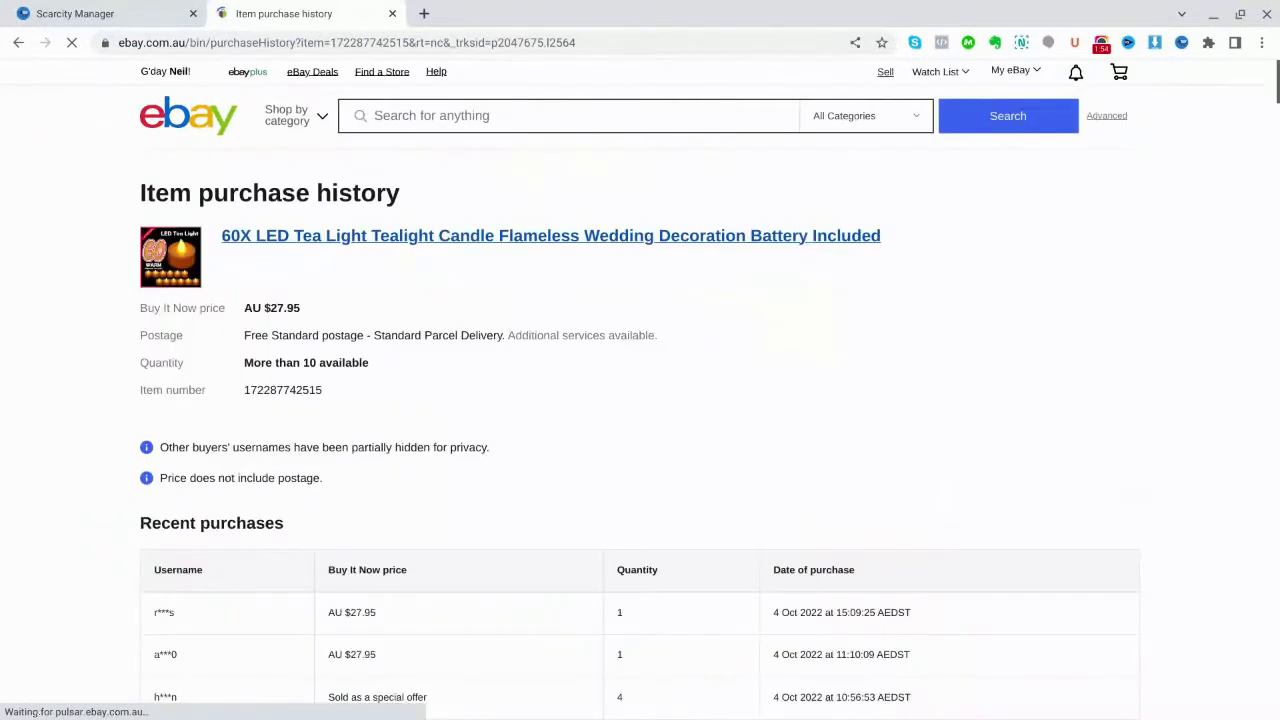
# Examine the purchase dates and quantities in the 60X LED Tea Light purchase history, from the newest entries to the oldest
pyautogui.scroll(-3, 913, 391)
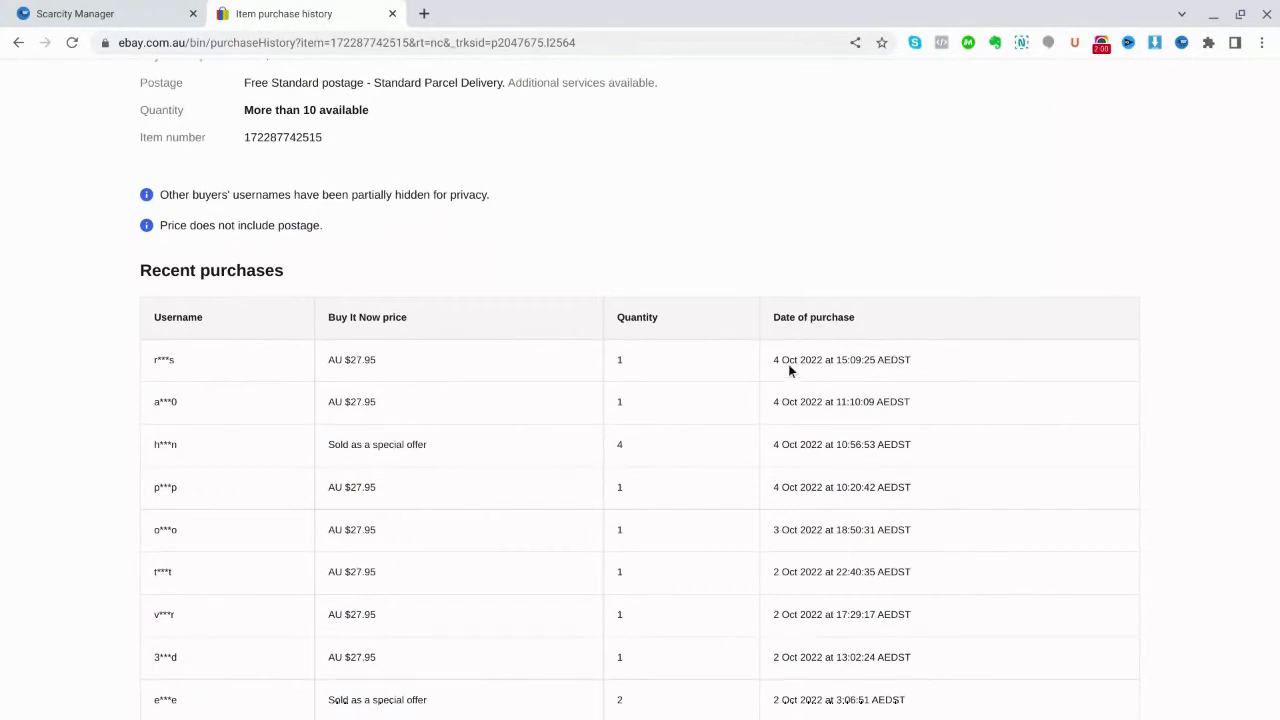
pyautogui.scroll(-5, 940, 376)
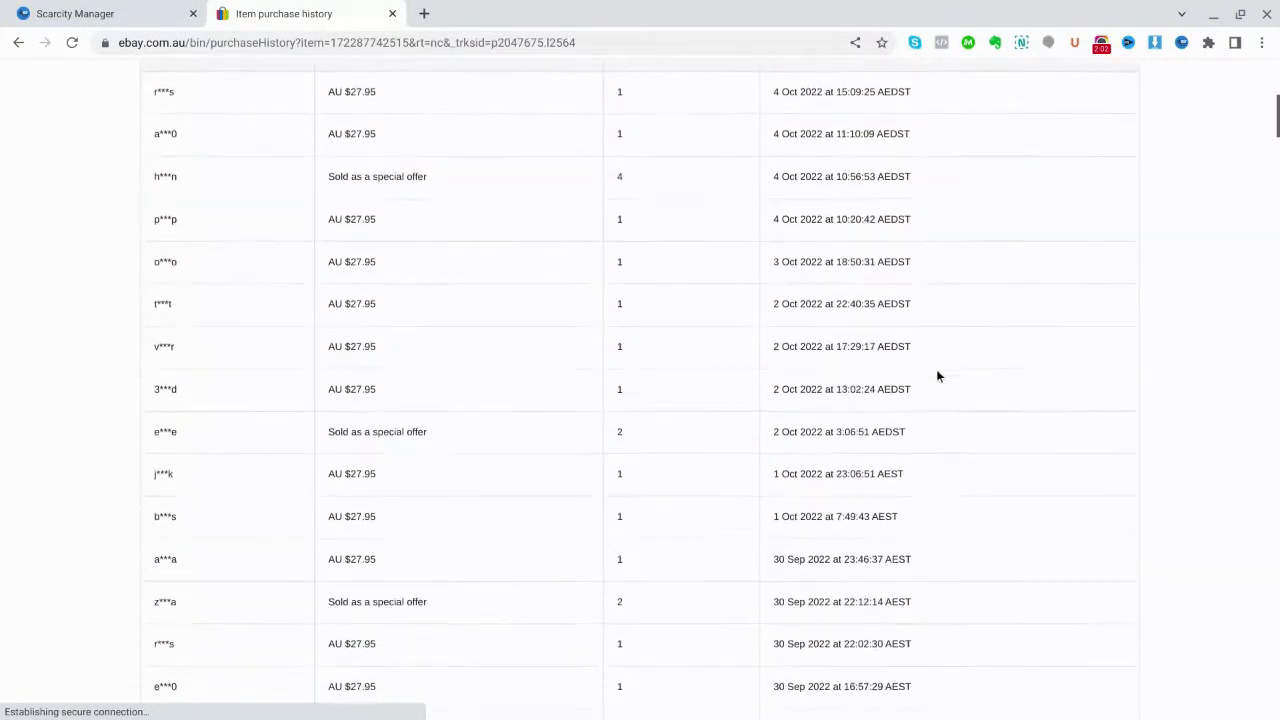
pyautogui.scroll(-10, 937, 375)
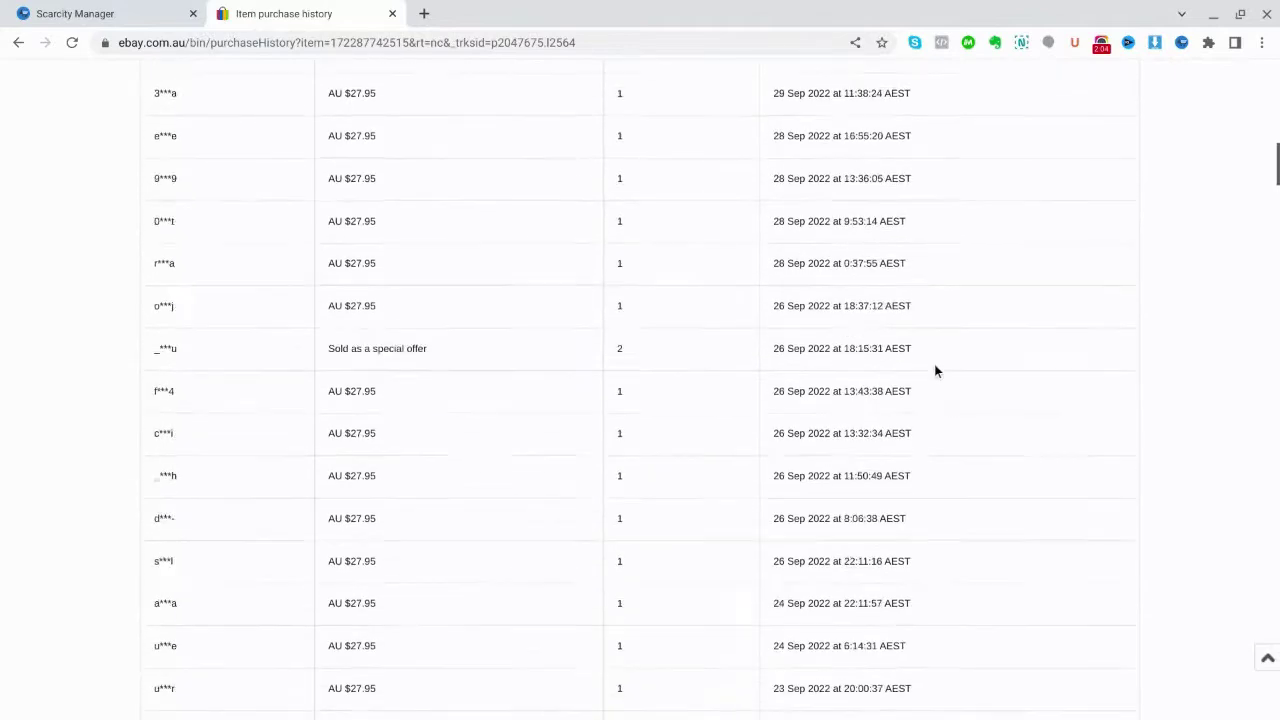
pyautogui.scroll(-8, 935, 371)
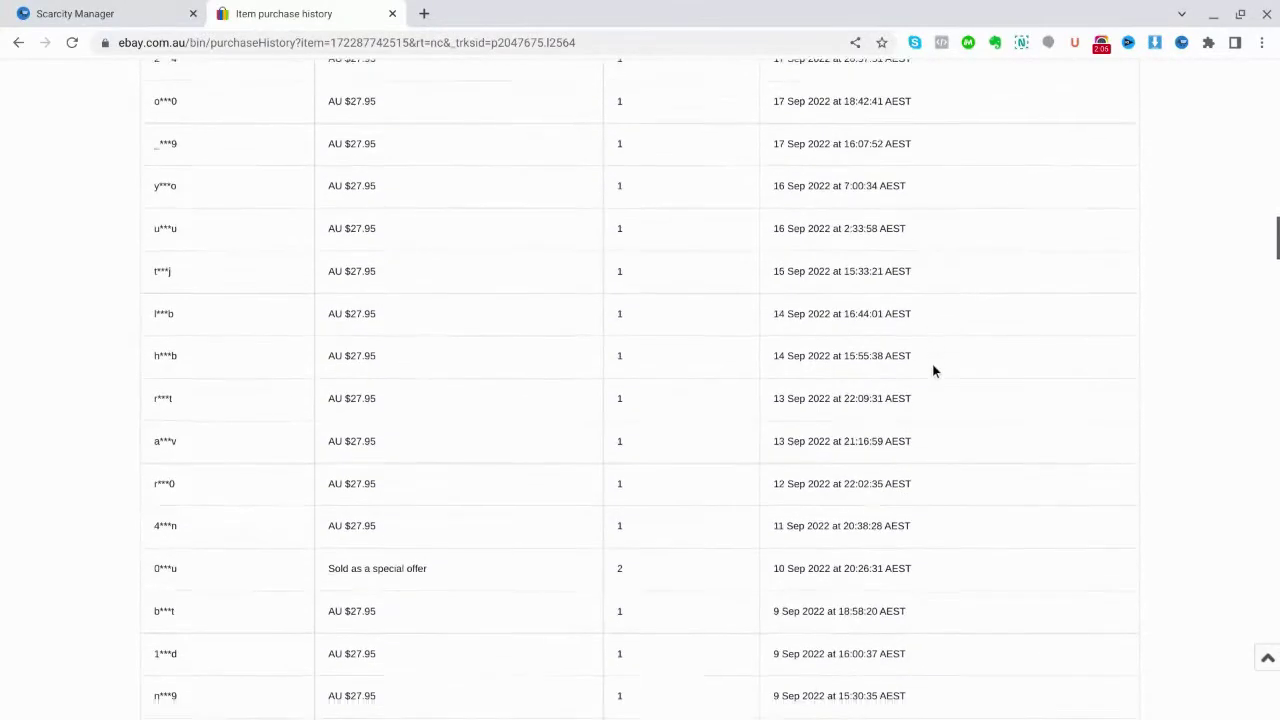
pyautogui.scroll(-6, 933, 375)
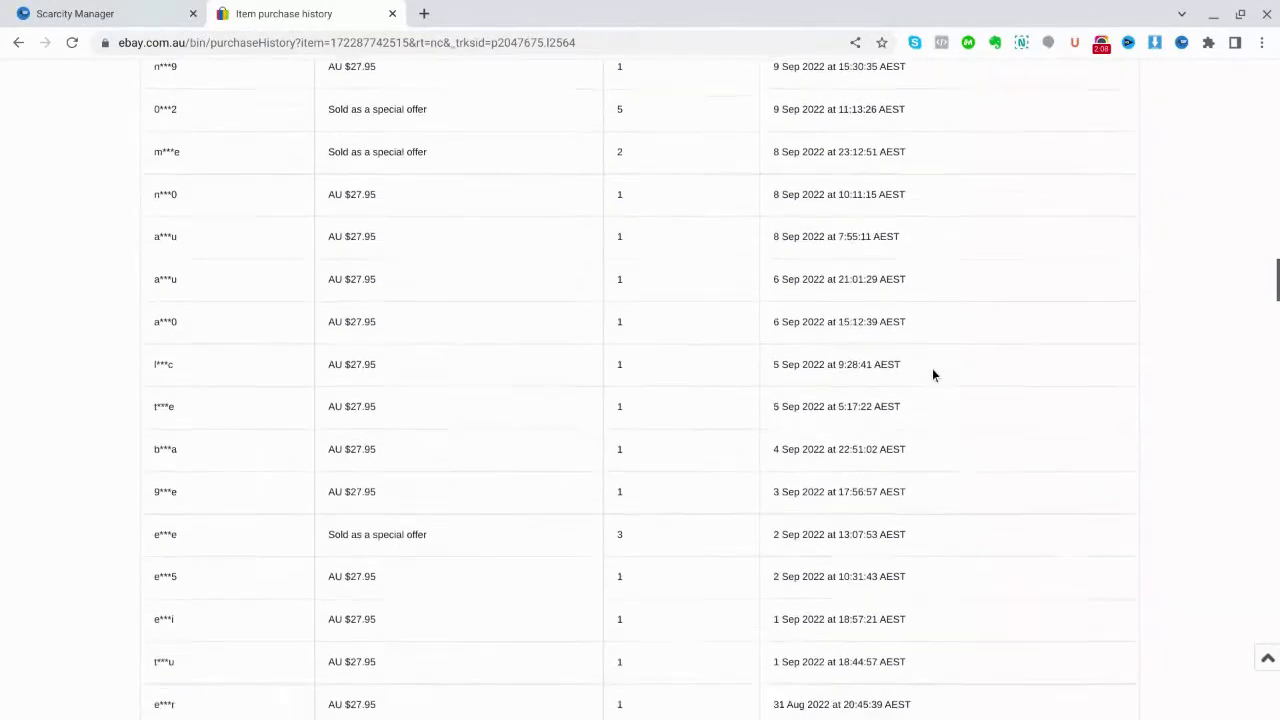
pyautogui.scroll(-6, 933, 376)
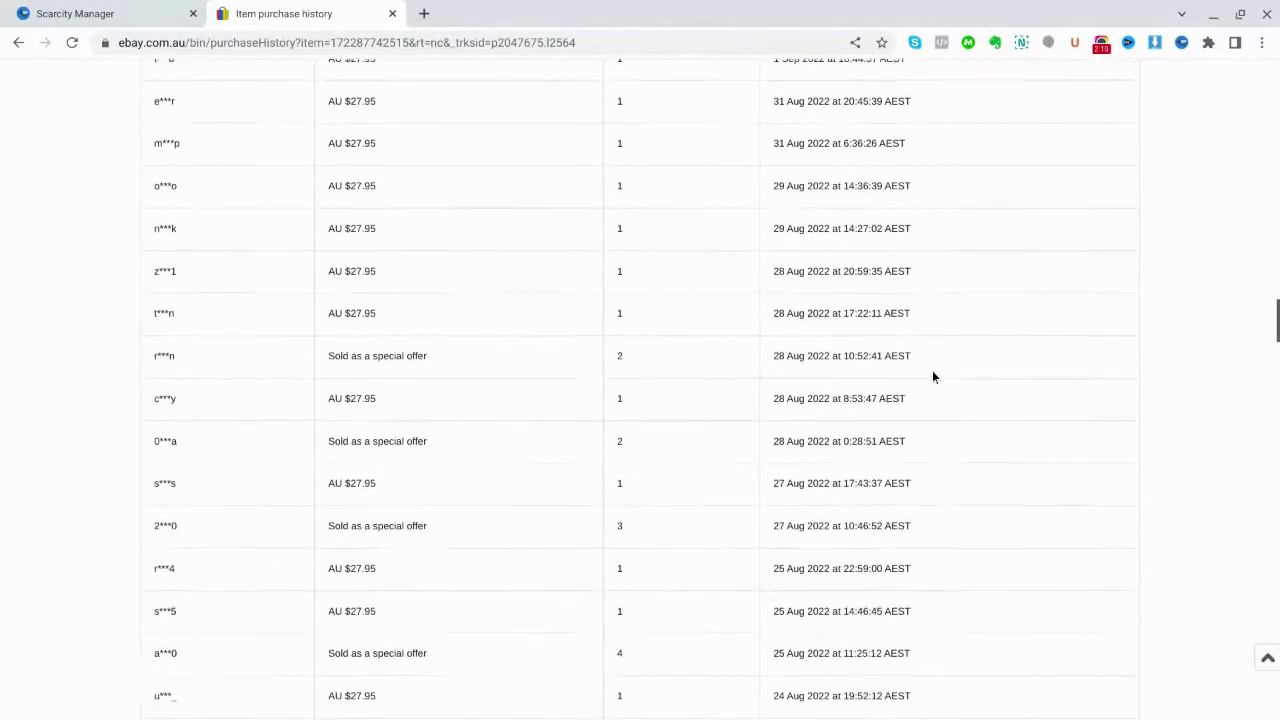
pyautogui.scroll(-5, 932, 379)
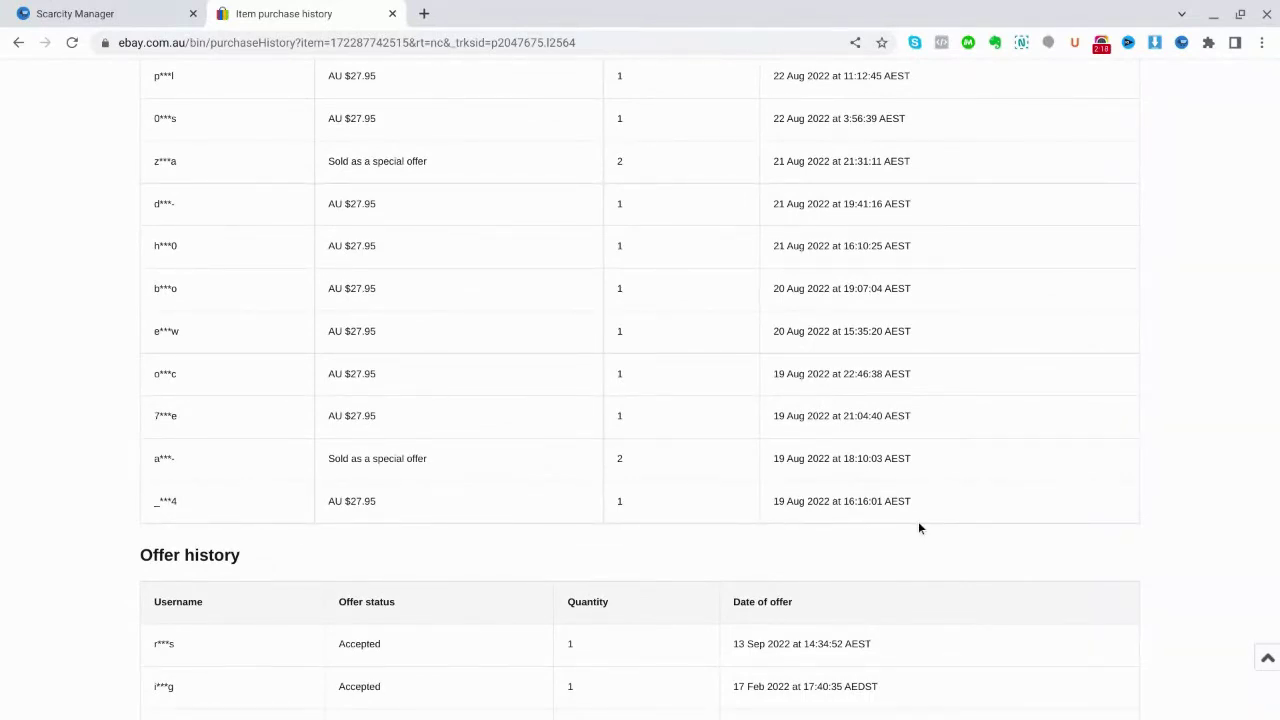
# Recheck the tea light purchases sold as a special offer and their quantities, from the oldest entries back to the newest
pyautogui.scroll(3, 956, 517)
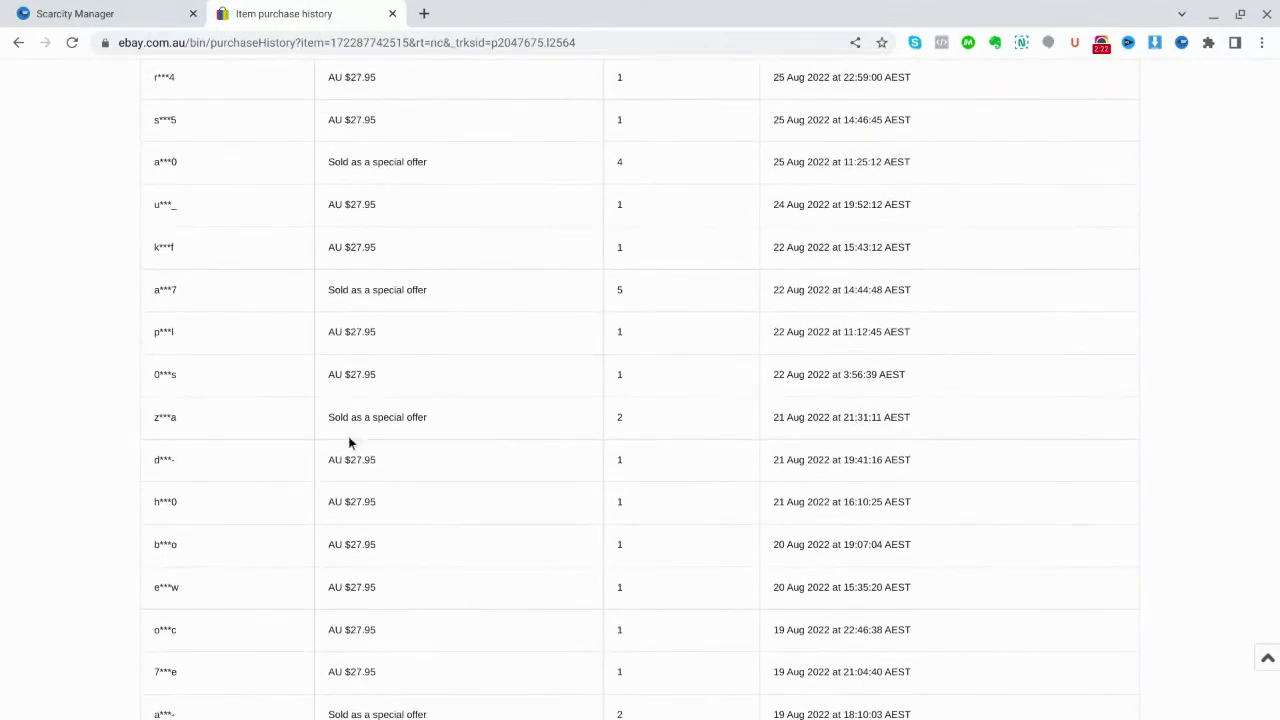
pyautogui.scroll(5, 474, 406)
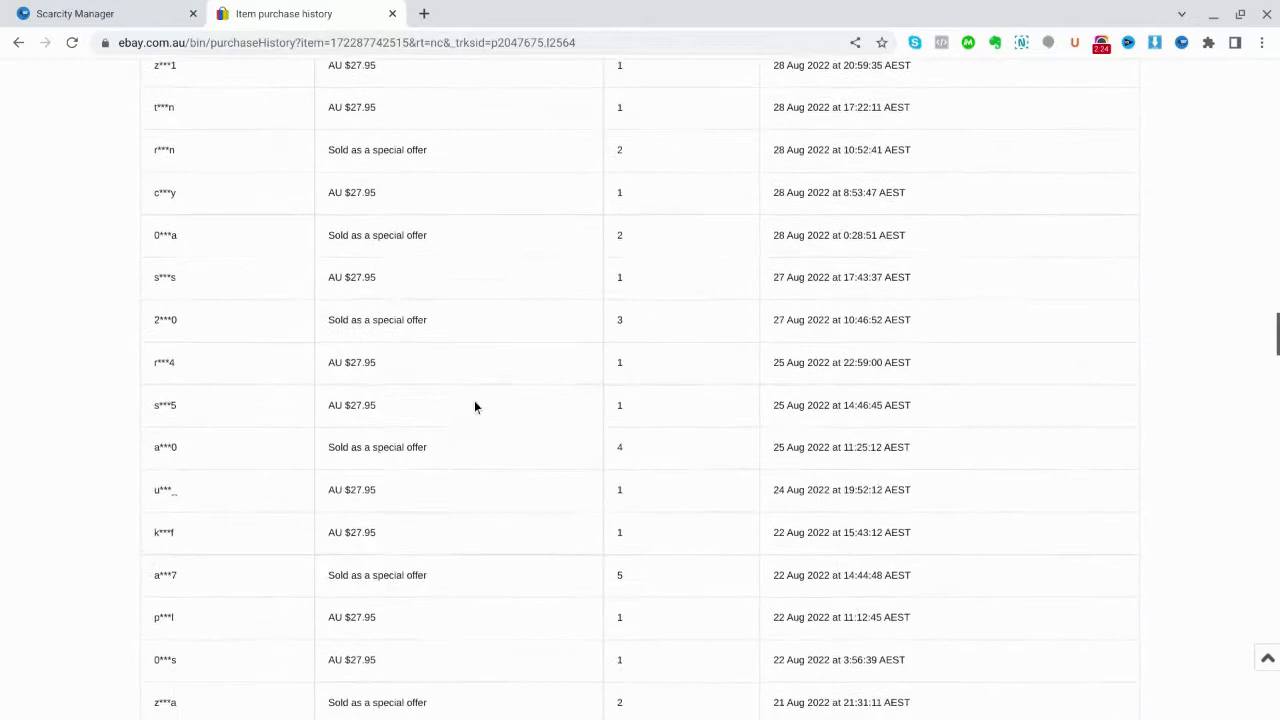
pyautogui.scroll(6, 474, 406)
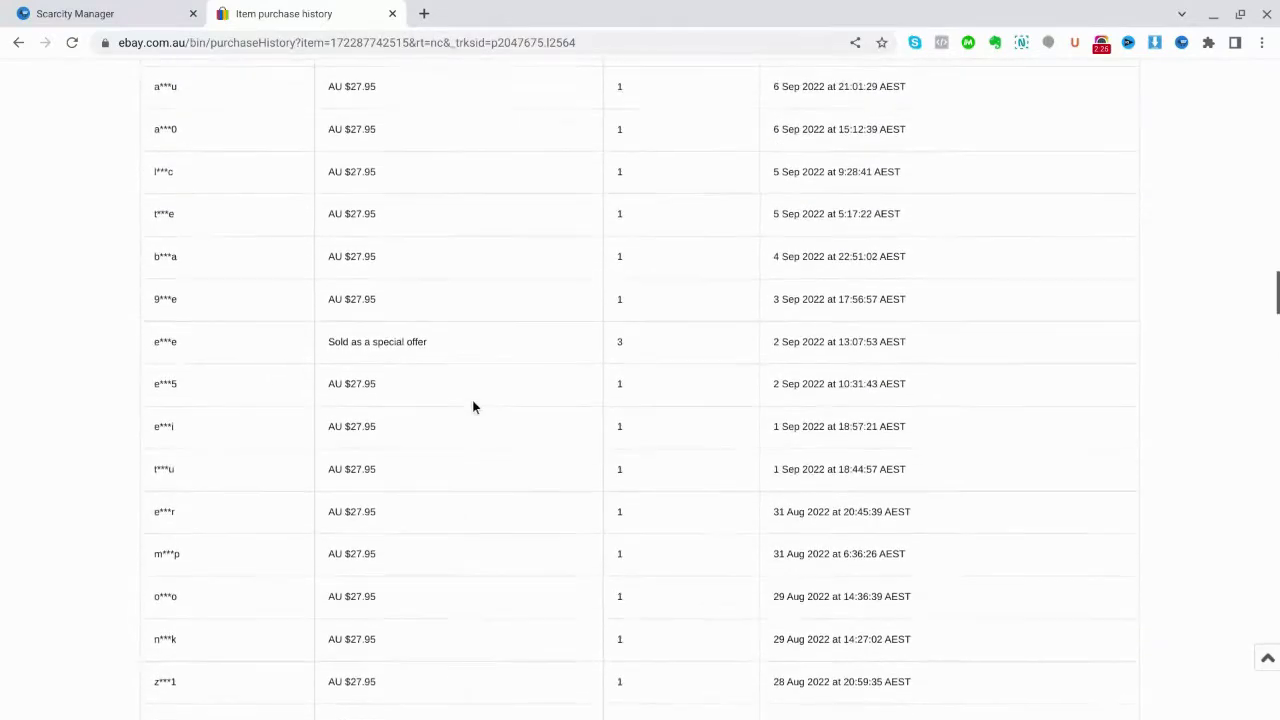
pyautogui.scroll(7, 474, 406)
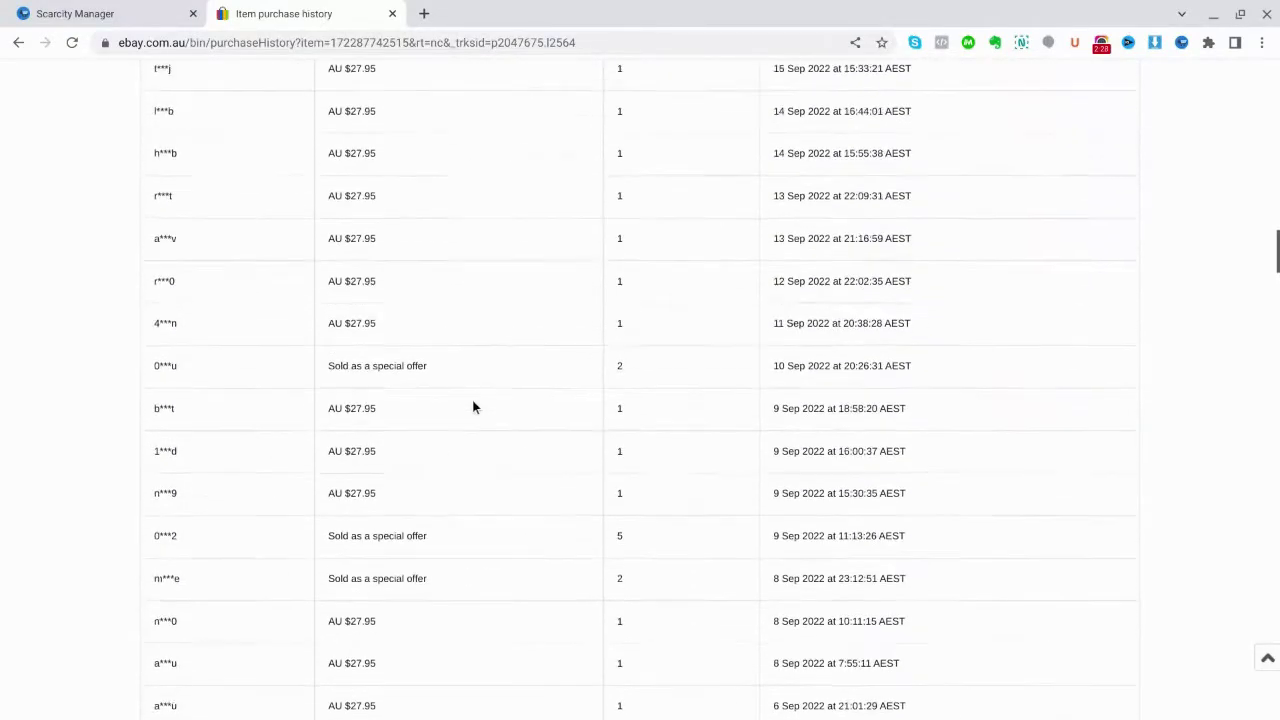
pyautogui.scroll(6, 473, 406)
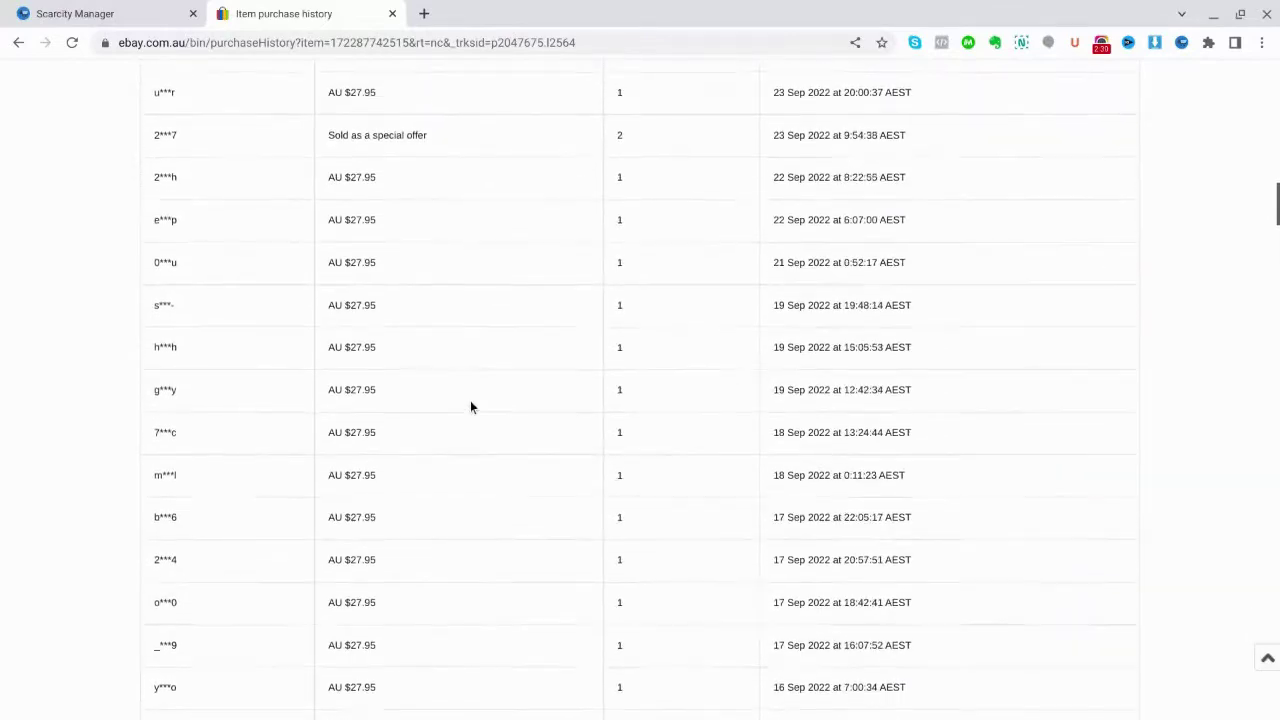
pyautogui.scroll(2, 471, 406)
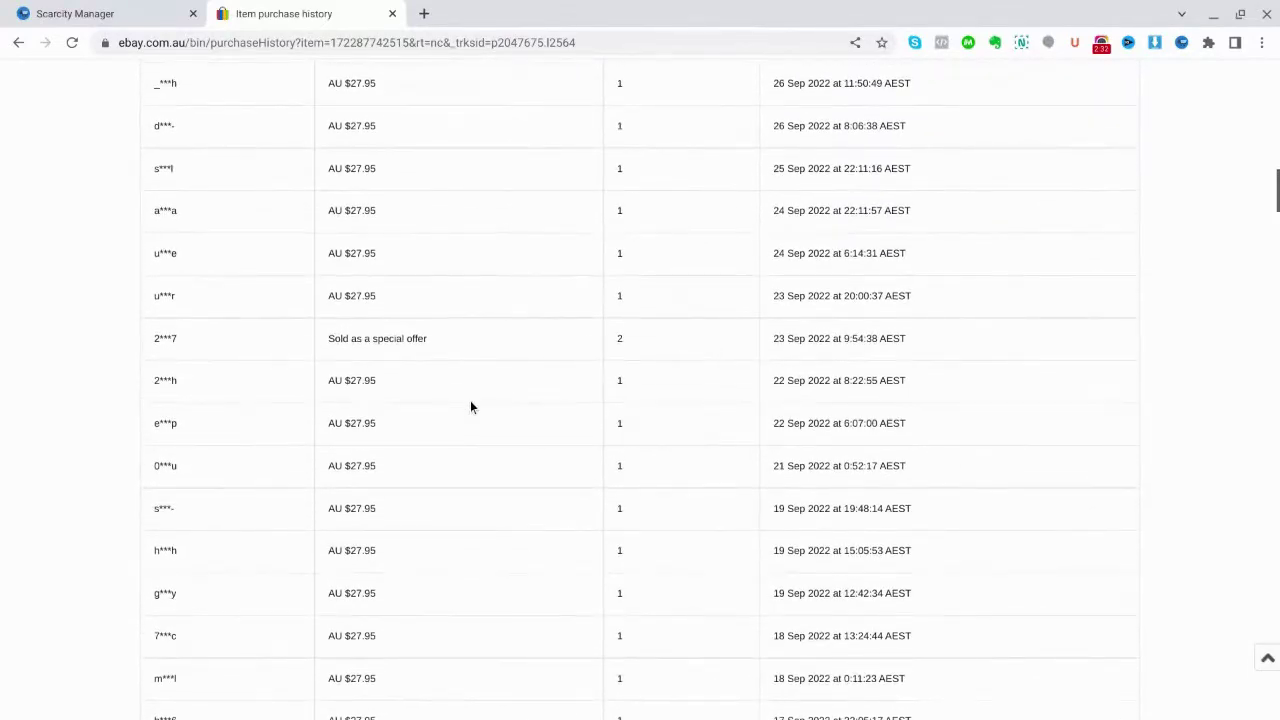
pyautogui.scroll(8, 471, 406)
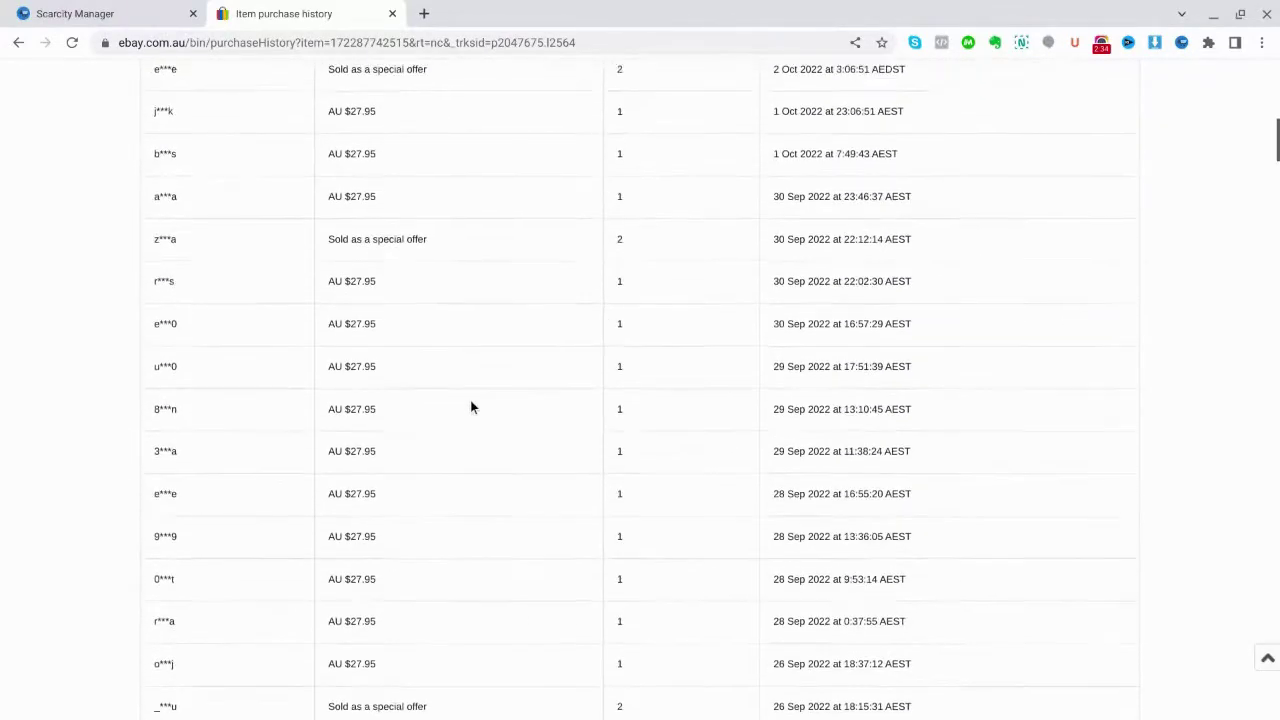
pyautogui.scroll(2, 471, 406)
pyautogui.scroll(3, 473, 402)
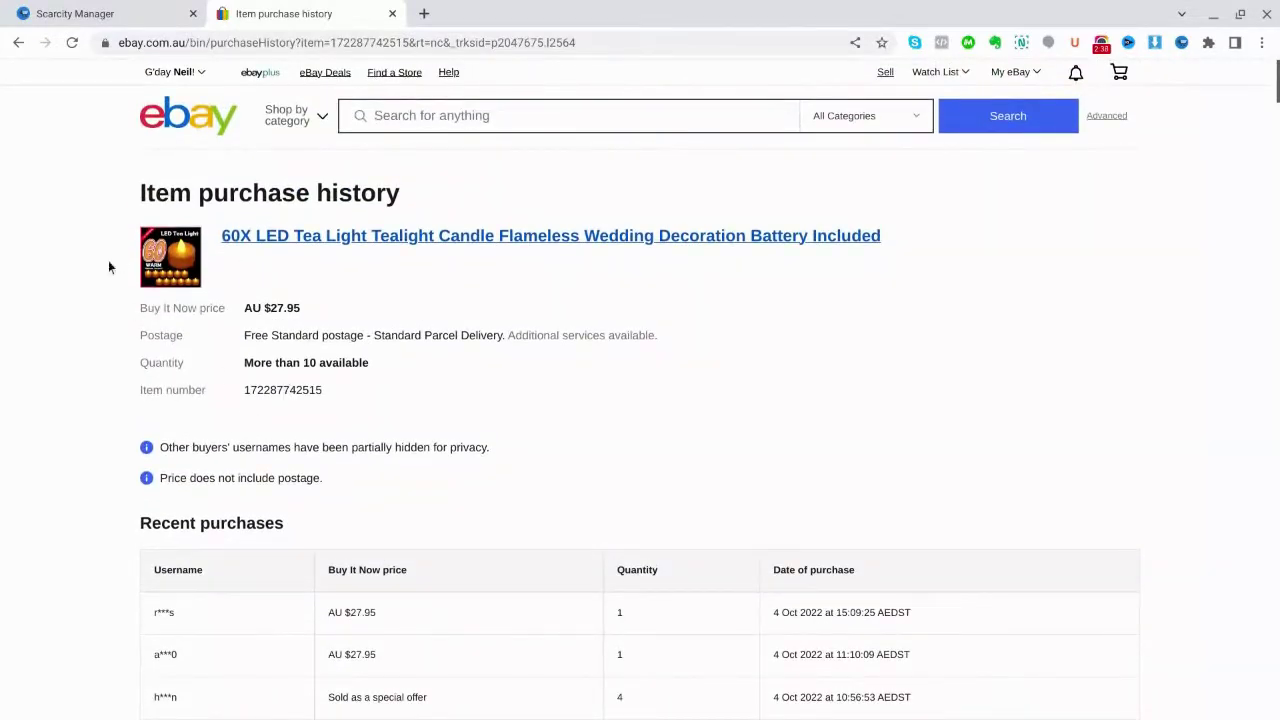
# Go back to the 60X LED Tea Light listing, then return to Scarcity Manager and review the Candles items and search criteria
pyautogui.click(18, 44)
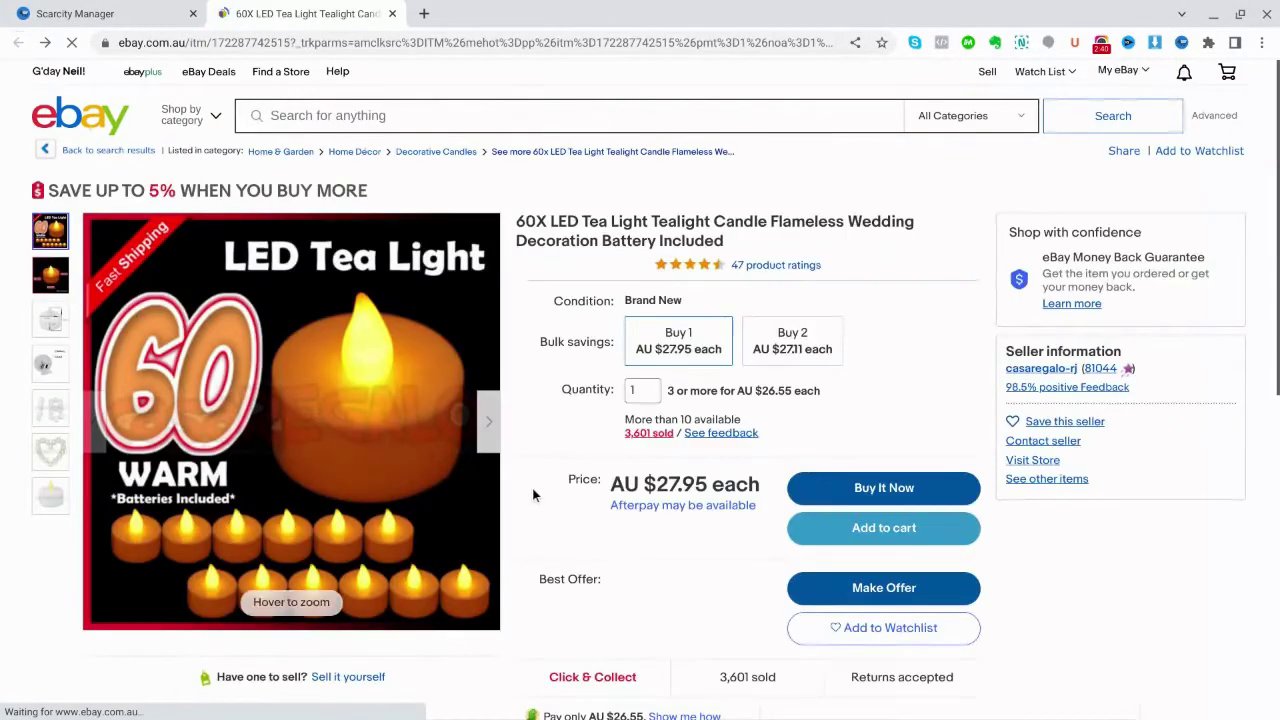
pyautogui.click(123, 17)
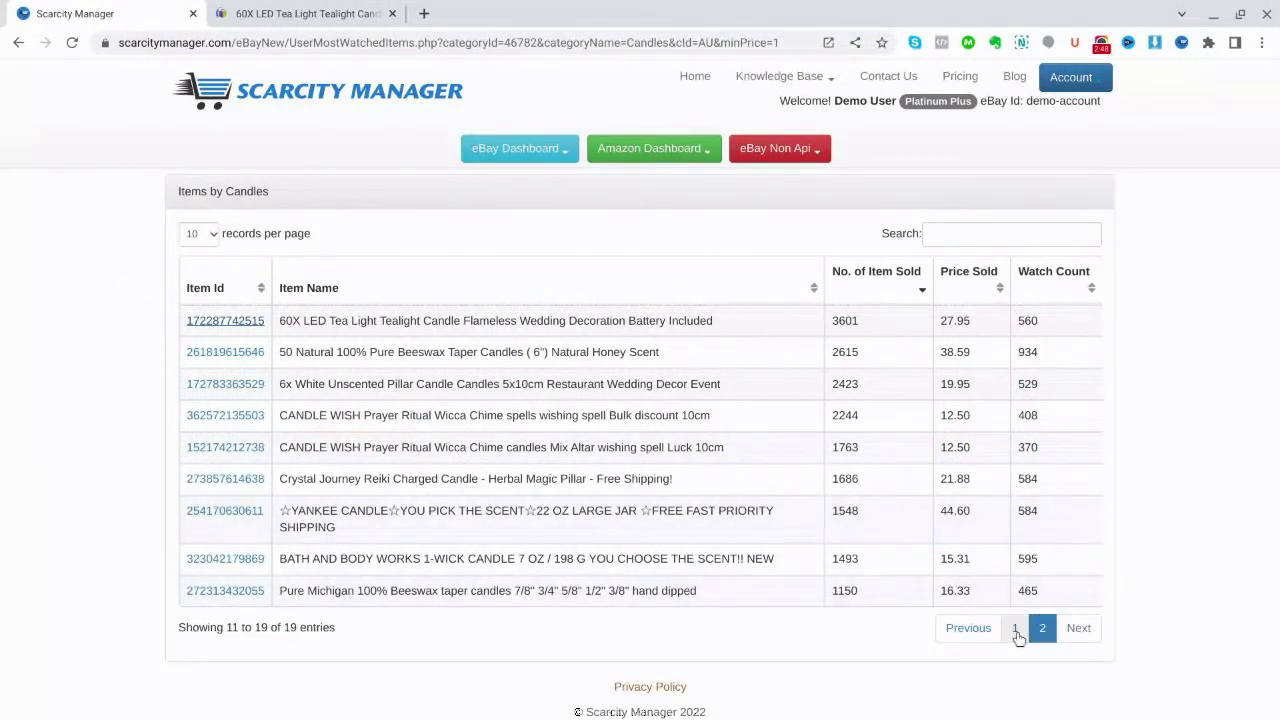
pyautogui.scroll(2, 760, 569)
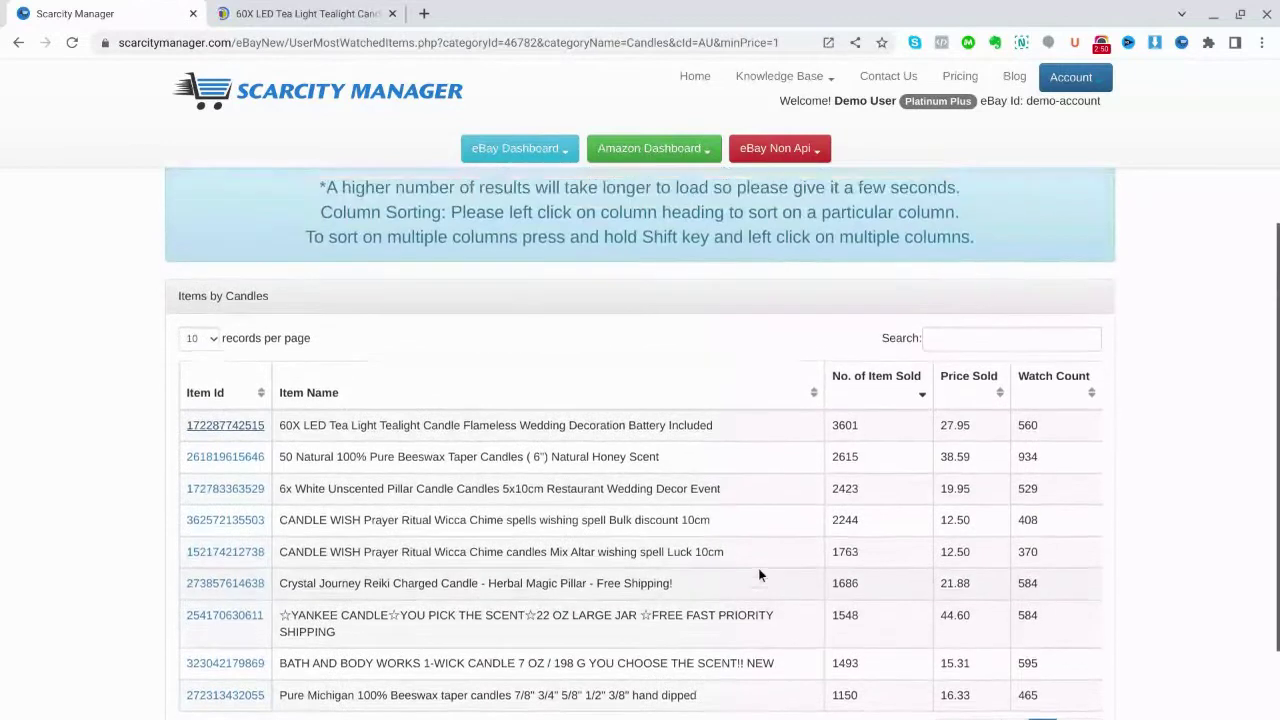
pyautogui.scroll(3, 758, 575)
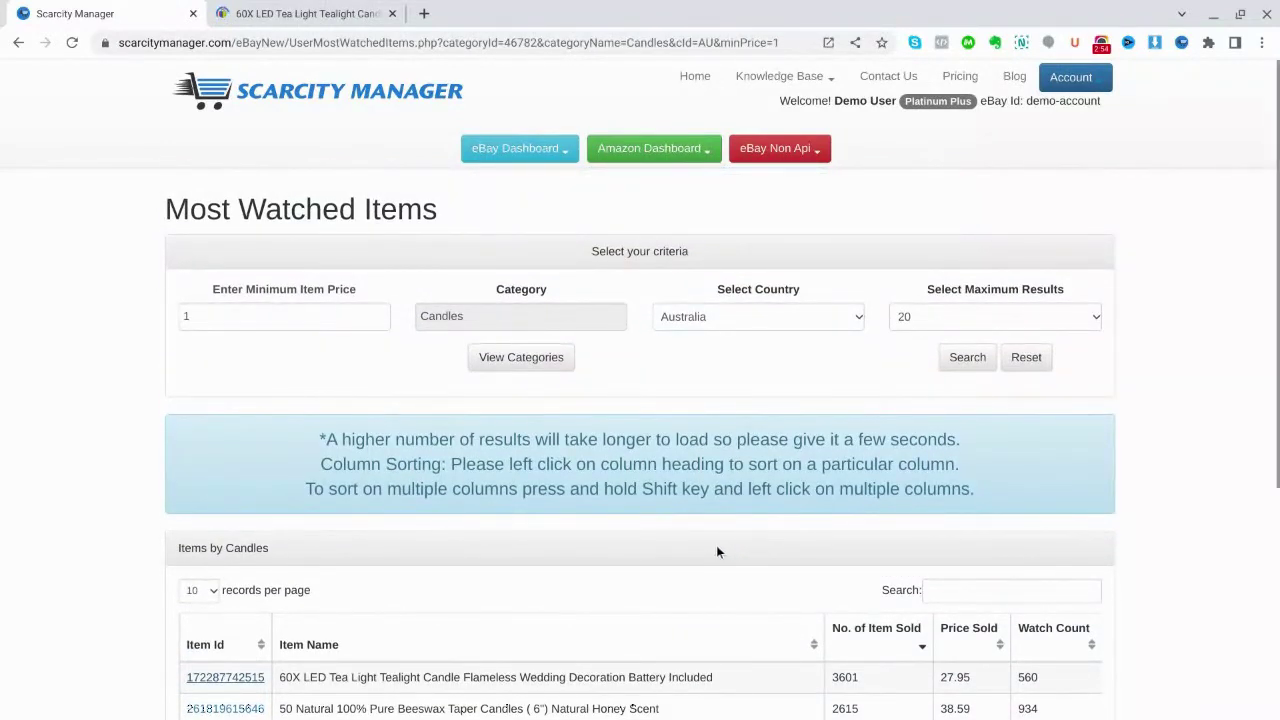
pyautogui.click(1104, 44)
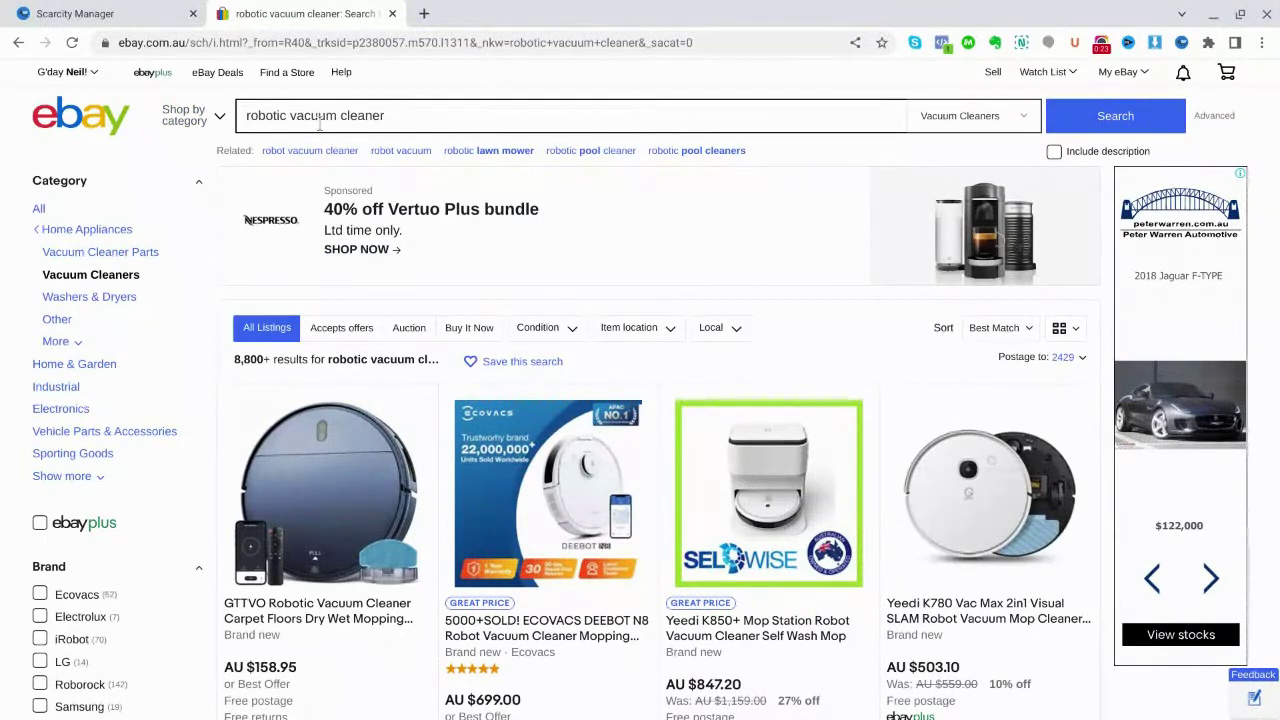
# From the eBay results for "robotic vacuum cleaner", open the MyGenie XSonic Robotic Vacuum Cleaner listing
pyautogui.scroll(-3, 772, 328)
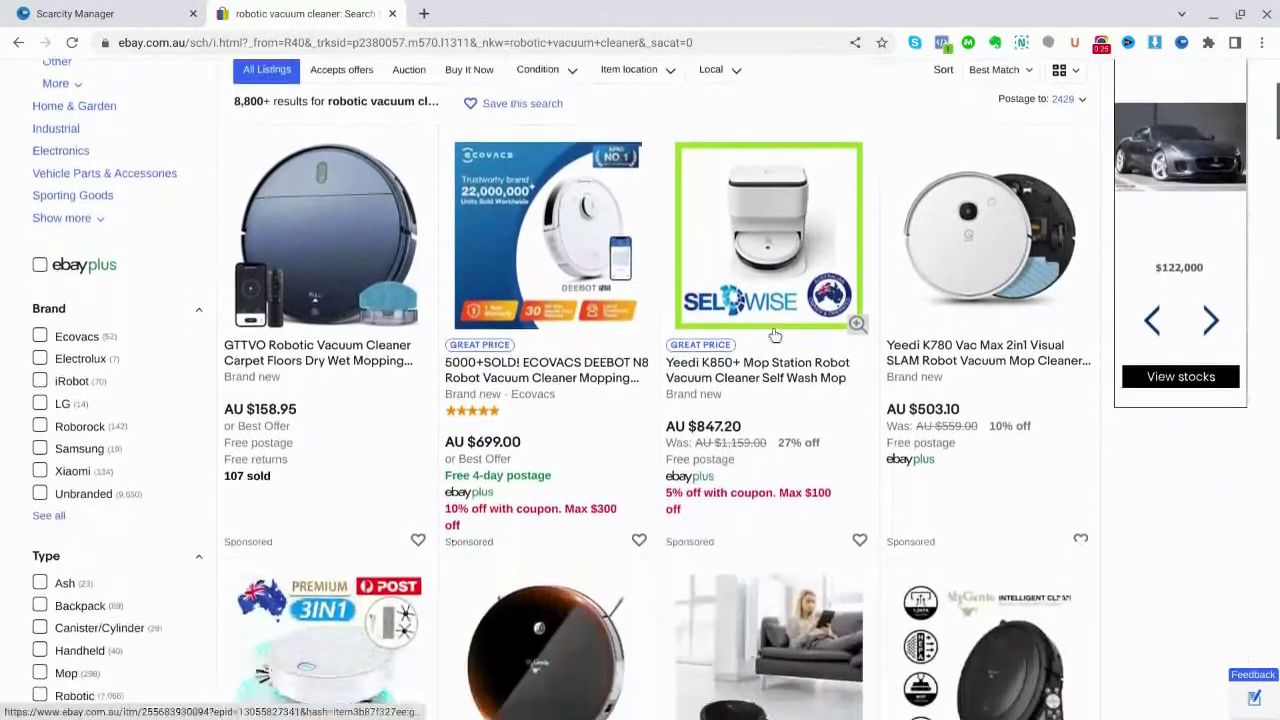
pyautogui.scroll(-3, 775, 335)
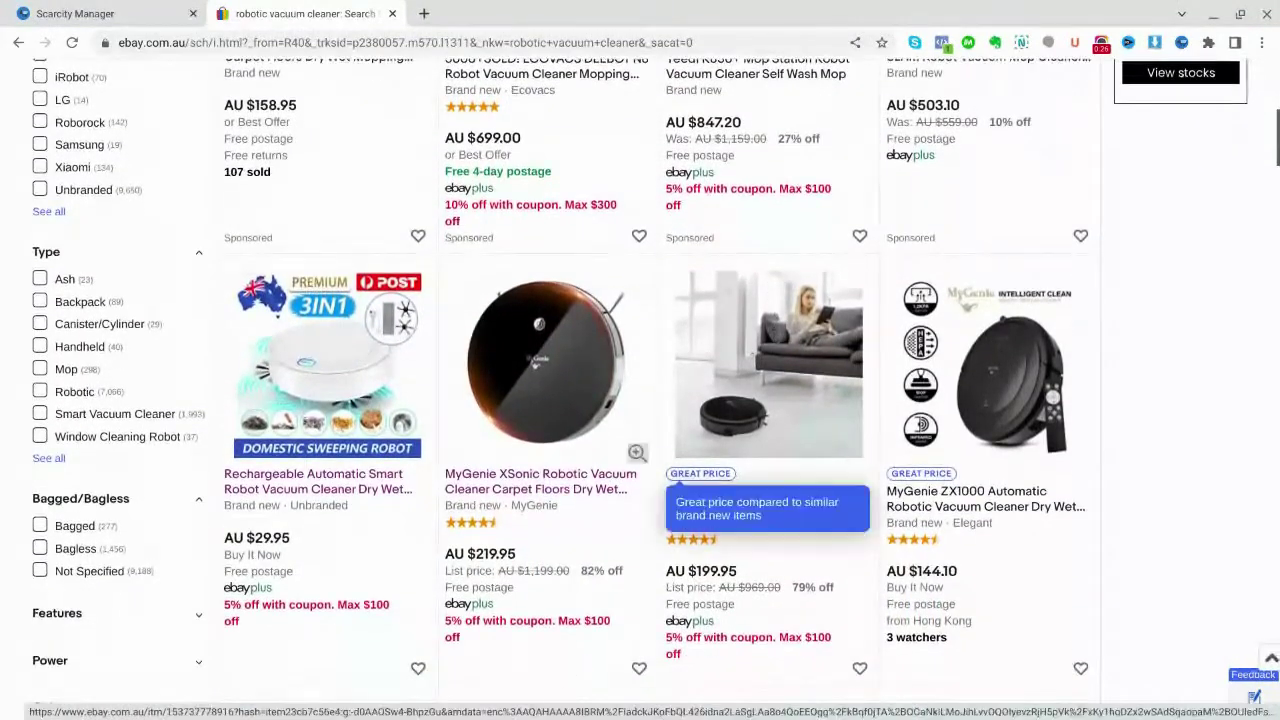
pyautogui.click(528, 490)
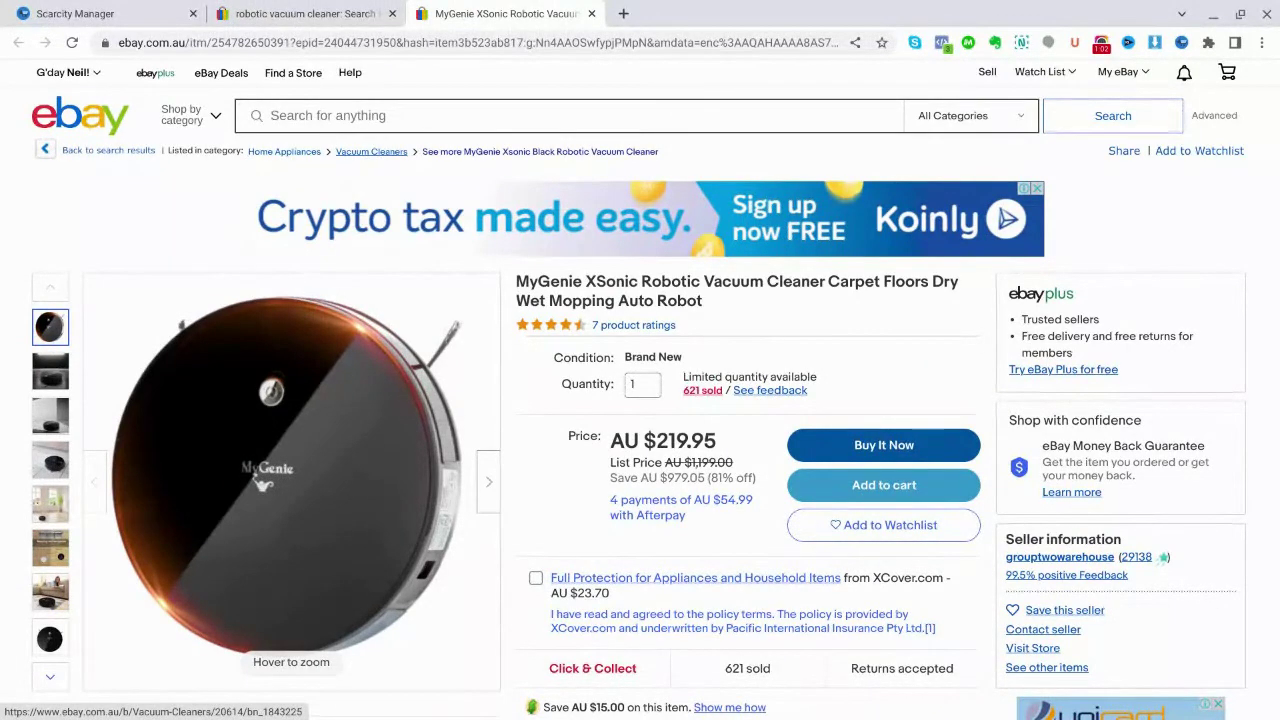
# Return to Scarcity Manager, search the eBay product categories for 20614 and open Vacuum Cleaners (20614) under Home Appliances
pyautogui.click(110, 15)
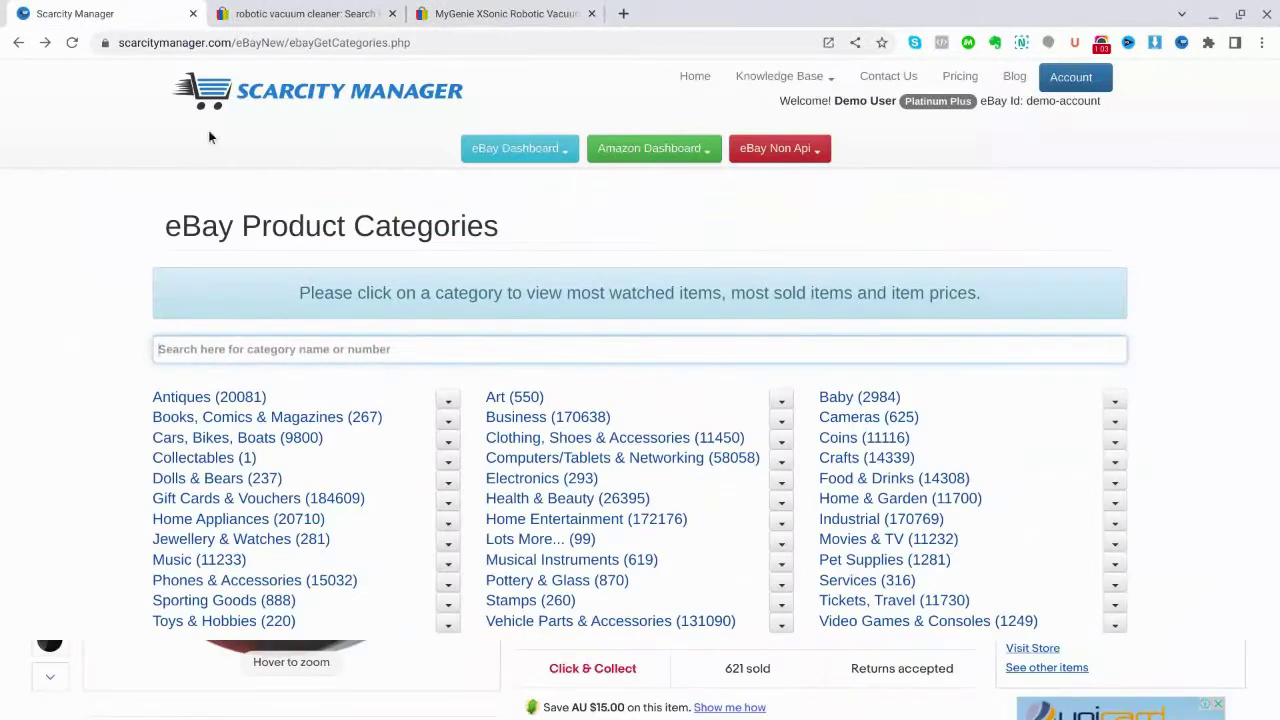
pyautogui.click(187, 344)
pyautogui.write('2')
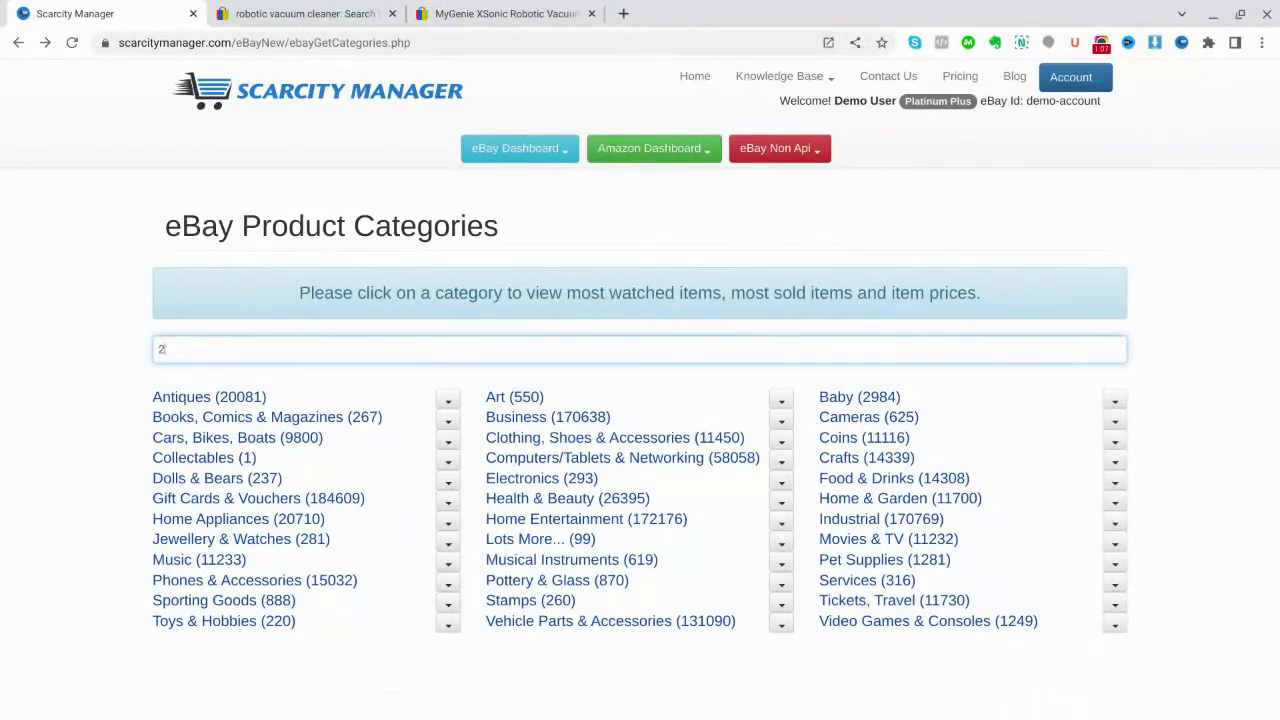
pyautogui.write('01614')
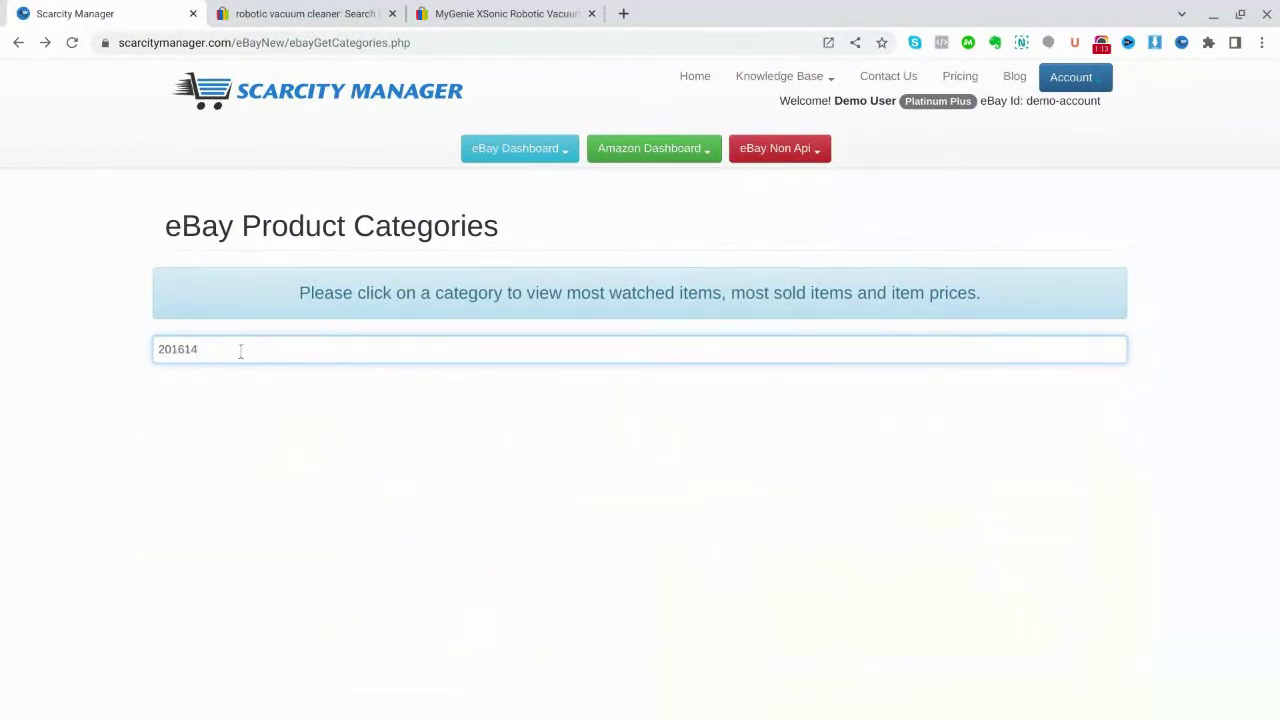
pyautogui.click(177, 350)
pyautogui.press('BackSpace')
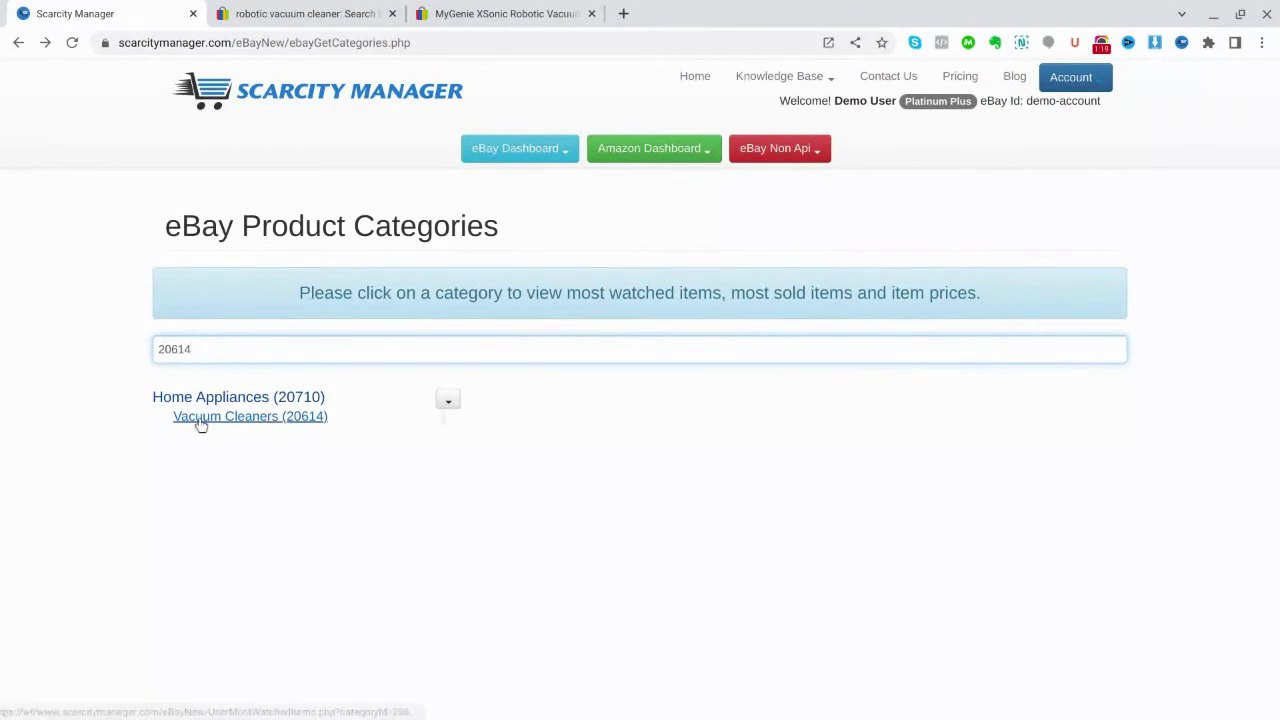
pyautogui.click(240, 418)
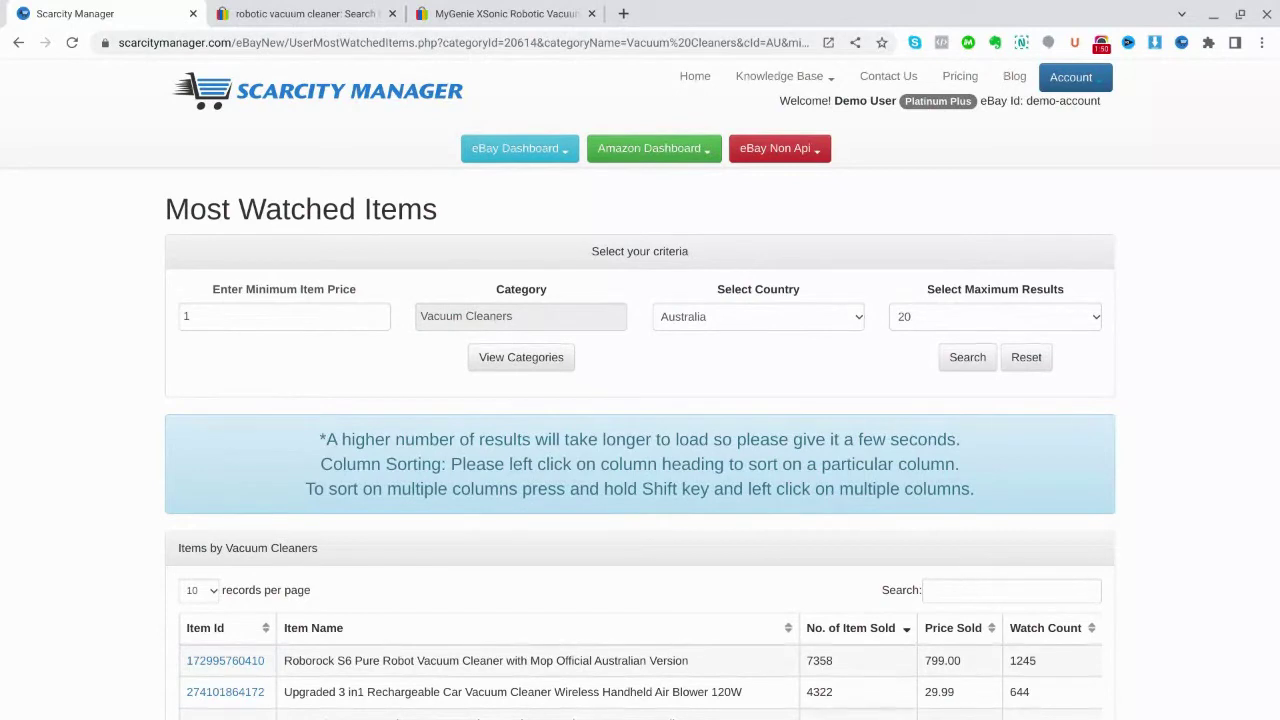
# Examine the search criteria and the Vacuum Cleaners items, comparing the number sold, price and watch count of each product
pyautogui.scroll(-3, 833, 378)
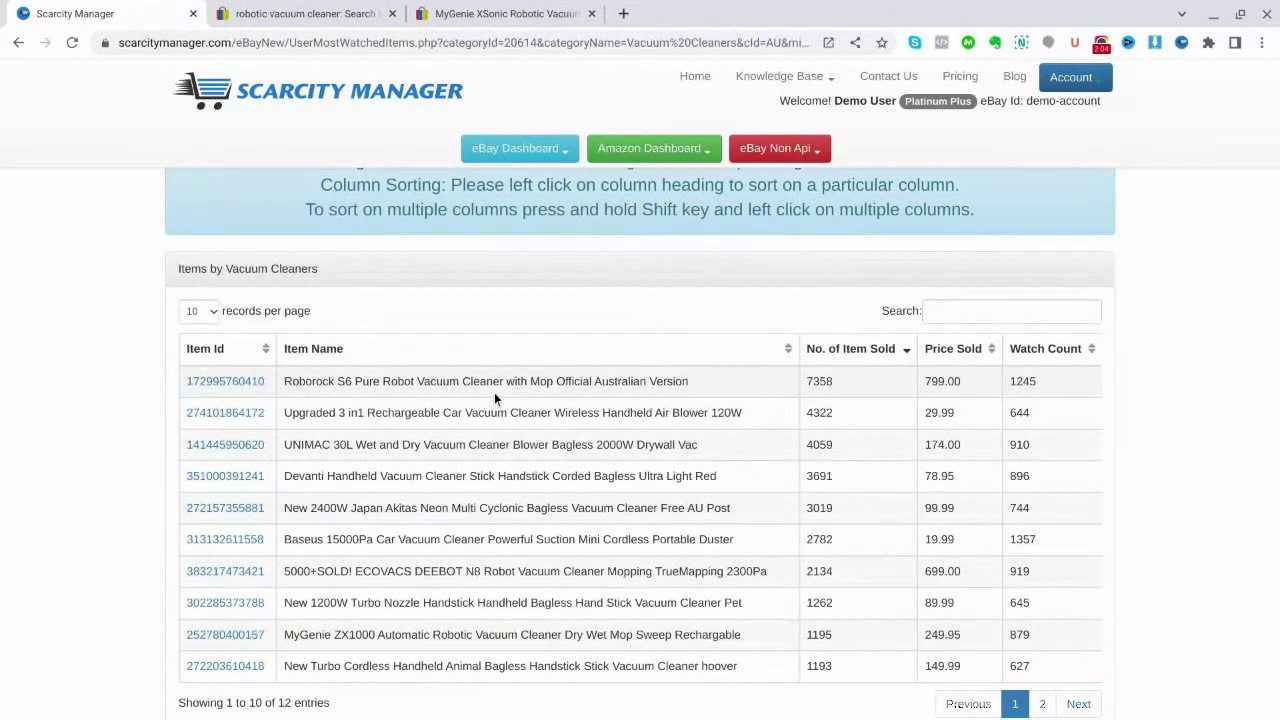
pyautogui.scroll(2, 660, 540)
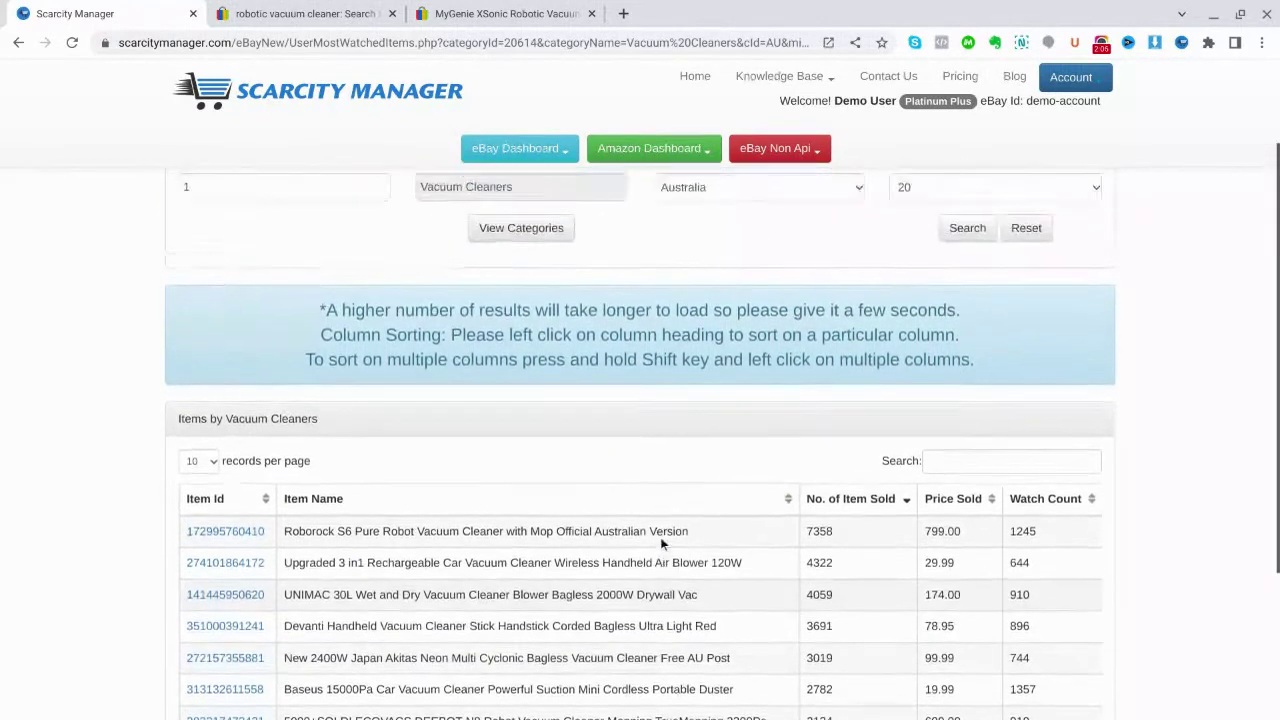
pyautogui.scroll(2, 660, 543)
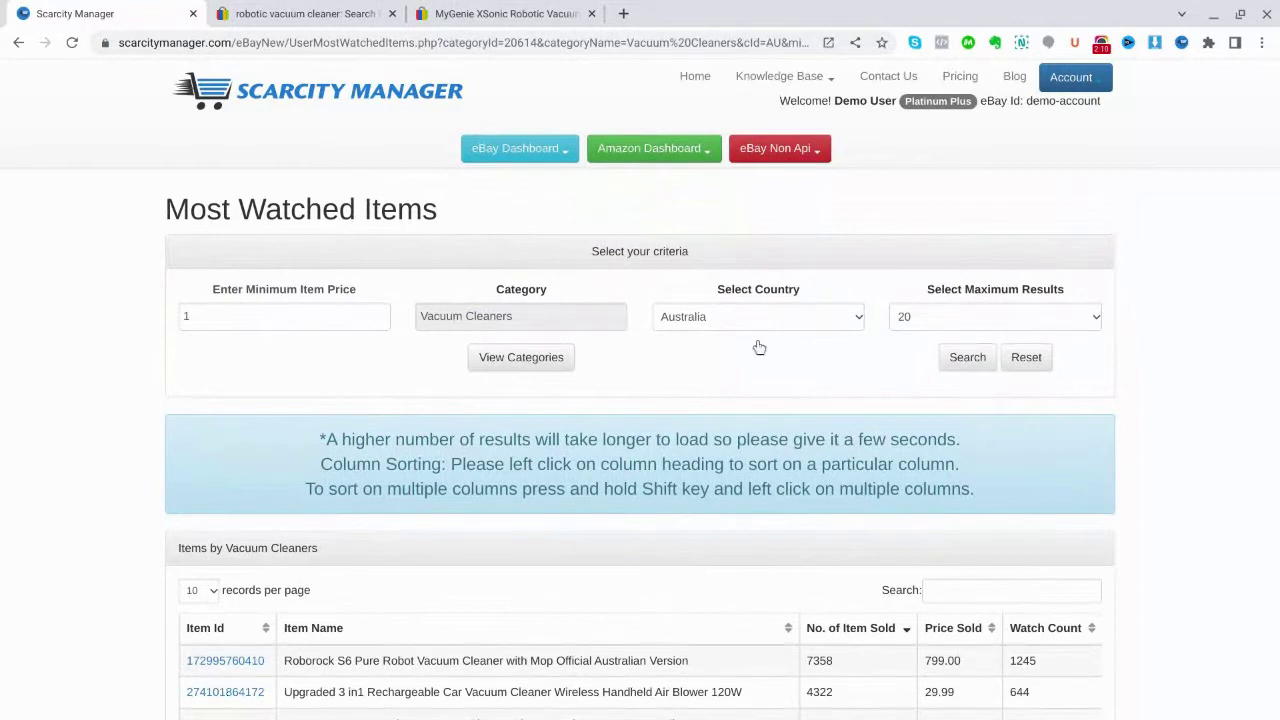
pyautogui.scroll(-3, 740, 504)
pyautogui.scroll(-1, 738, 500)
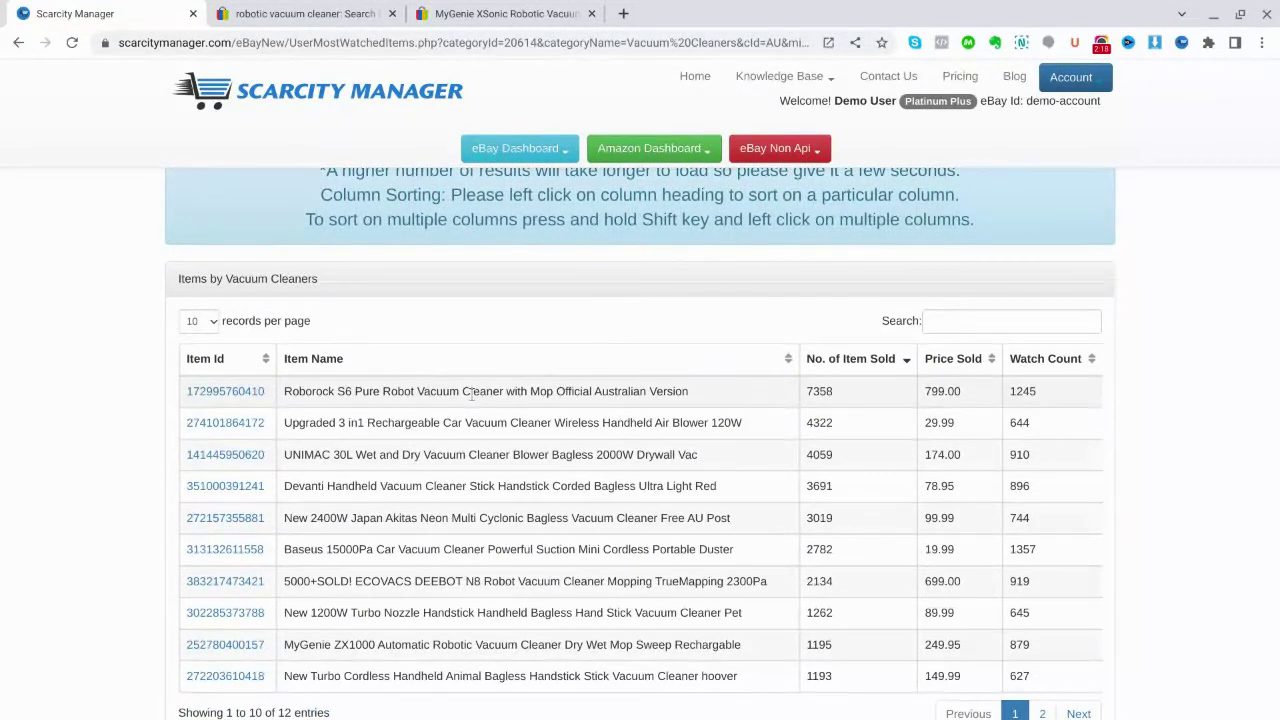
pyautogui.scroll(-1, 472, 394)
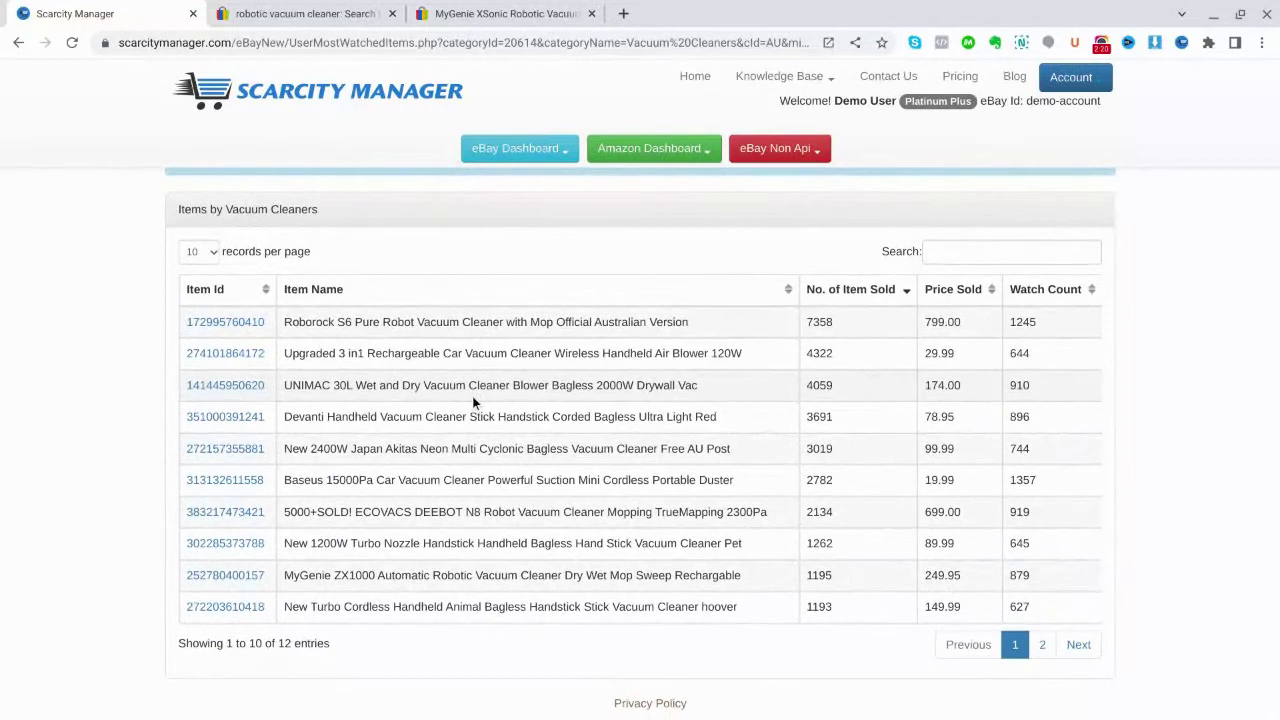
pyautogui.scroll(3, 472, 394)
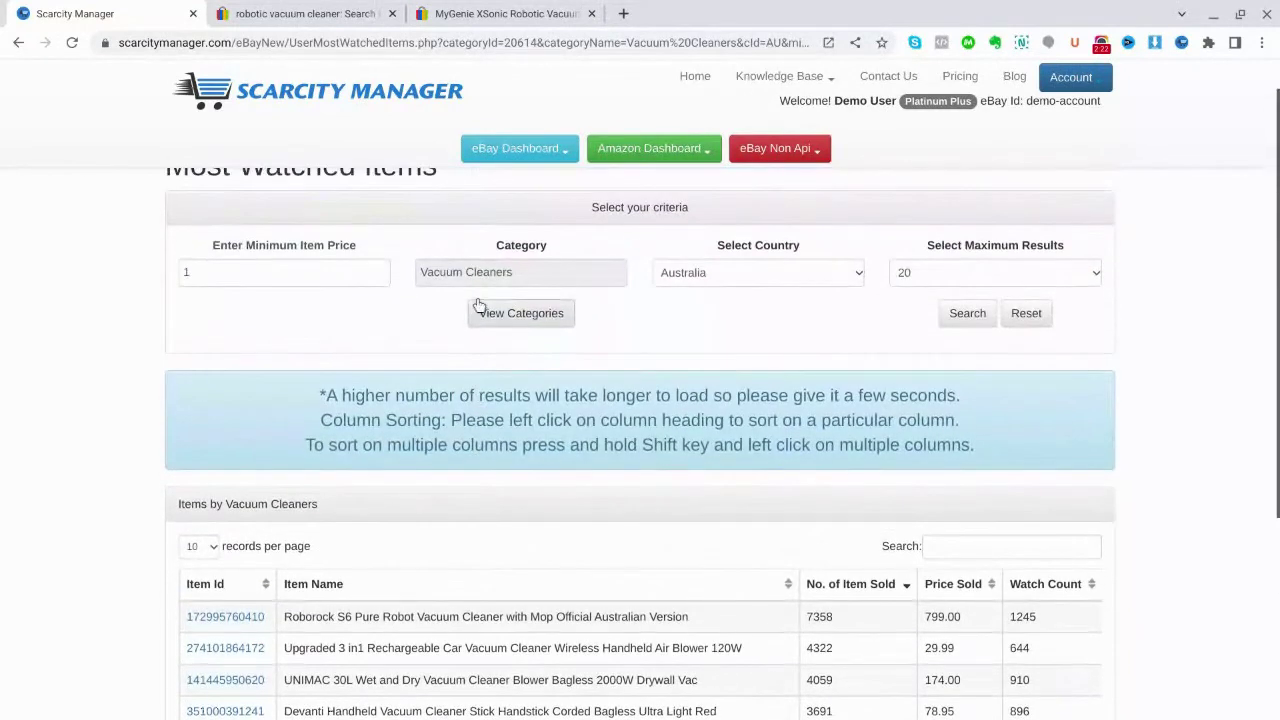
pyautogui.scroll(-3, 457, 355)
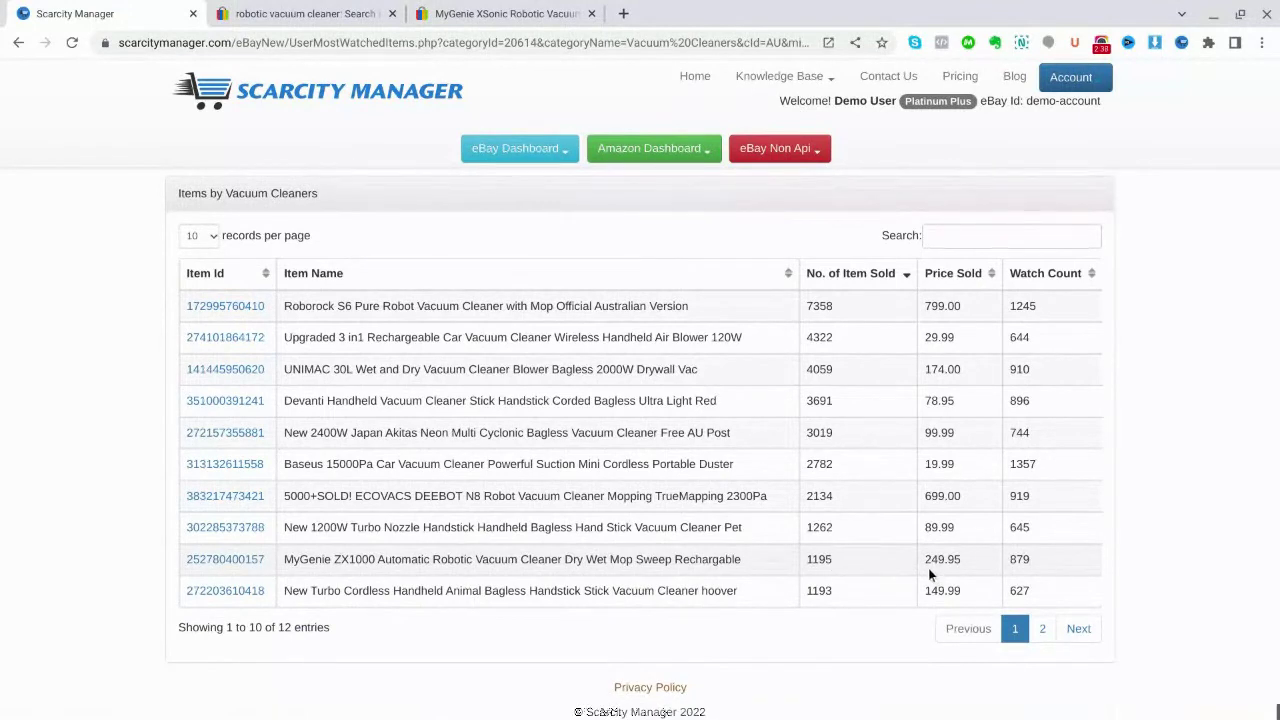
# Open the MyGenie ZX1000 Automatic Robotic Vacuum Cleaner listing and read its purchase history down to the oldest purchase
pyautogui.click(233, 560)
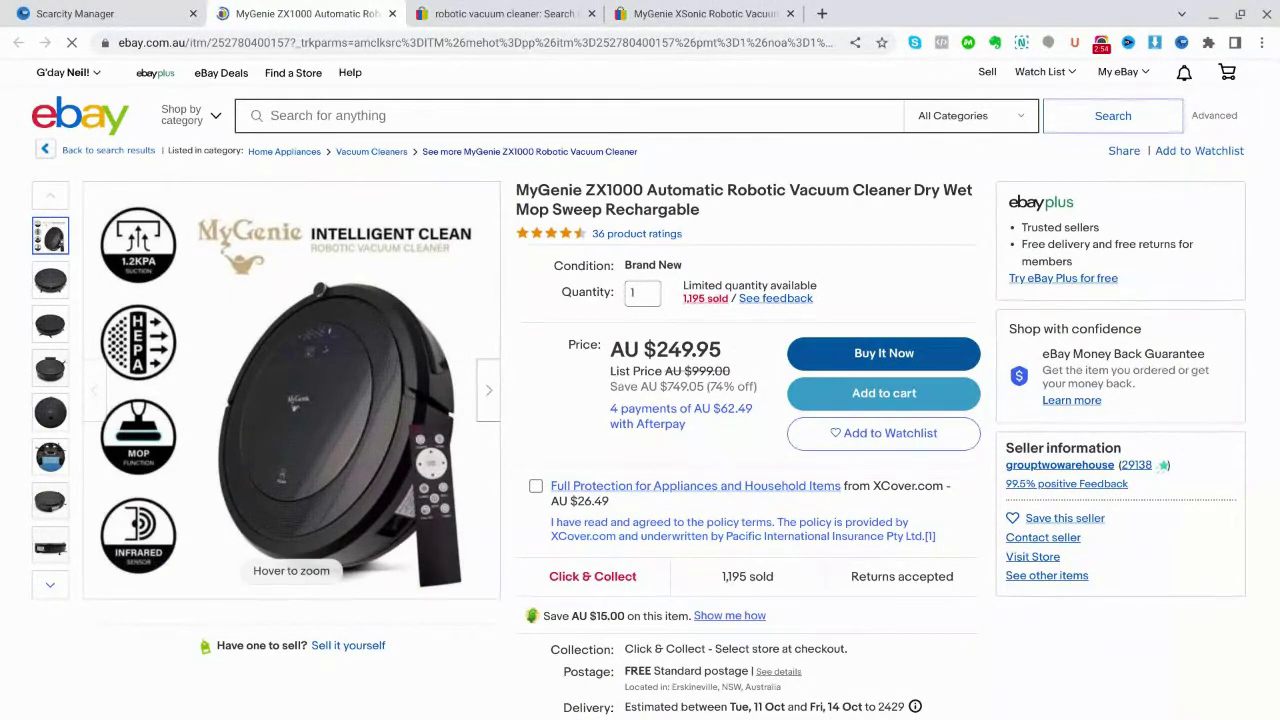
pyautogui.click(697, 300)
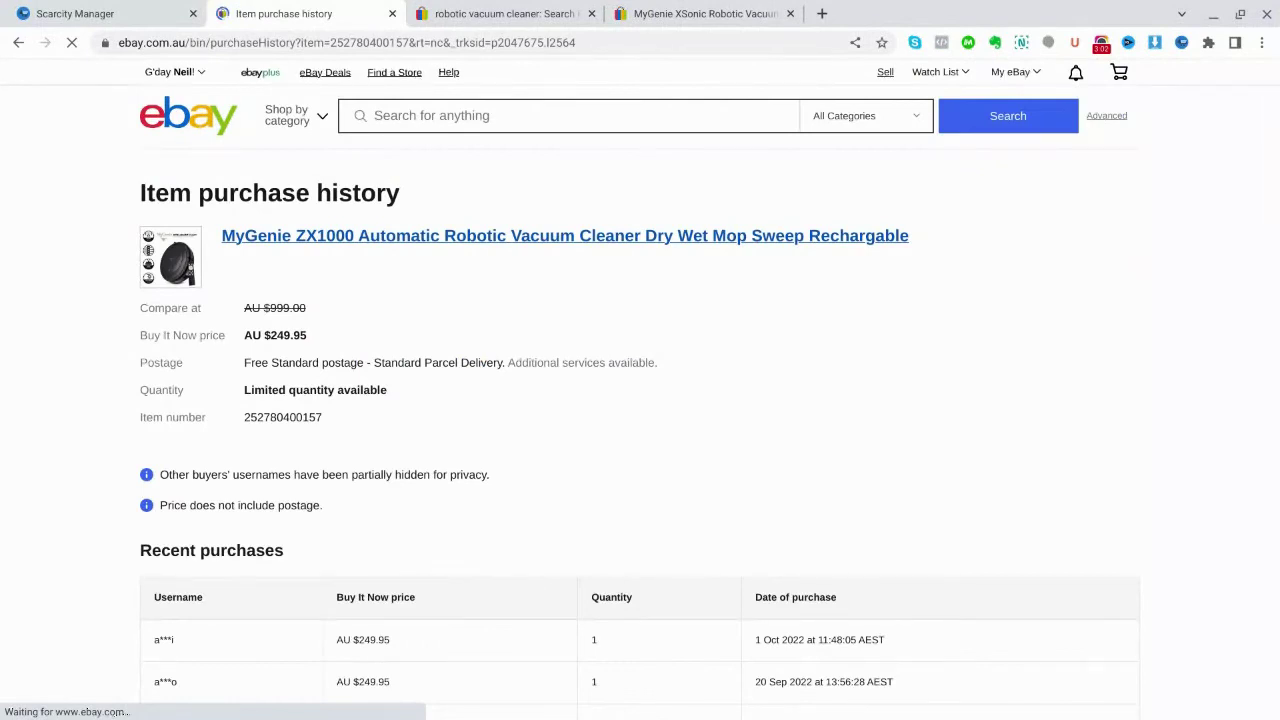
pyautogui.scroll(-1, 920, 398)
pyautogui.scroll(-1, 920, 398)
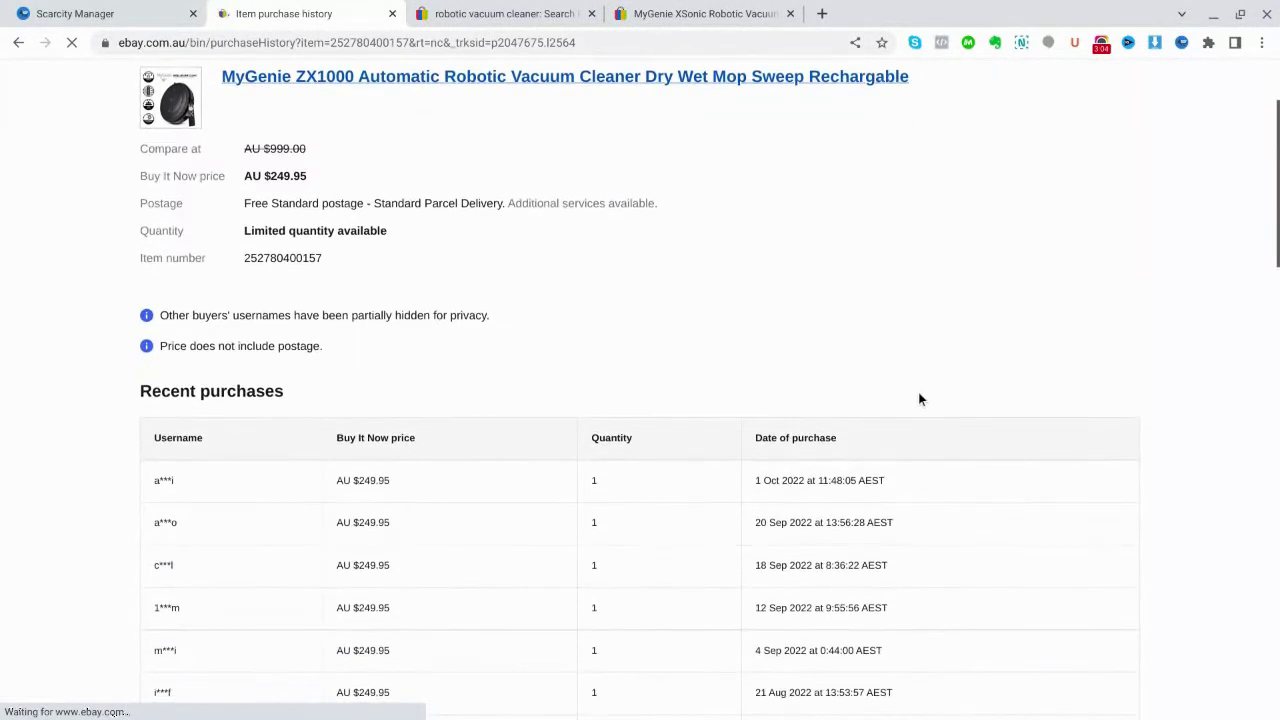
pyautogui.scroll(-2, 920, 398)
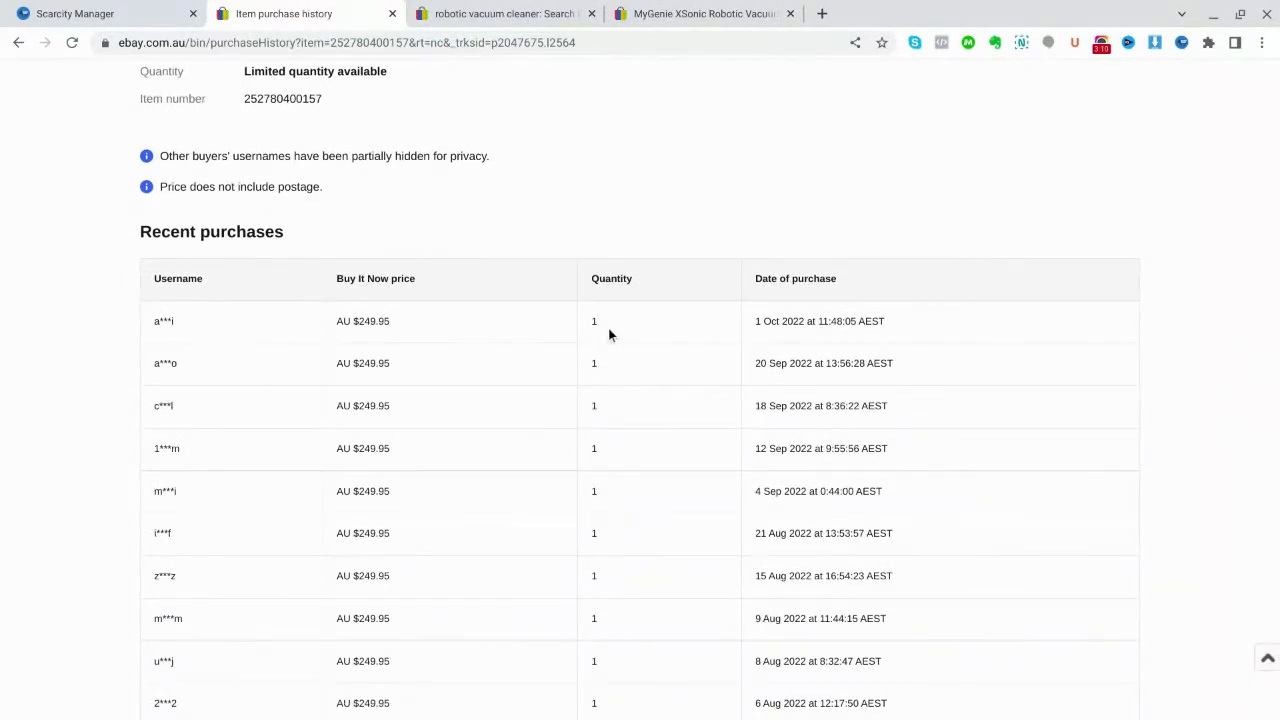
pyautogui.scroll(-13, 608, 326)
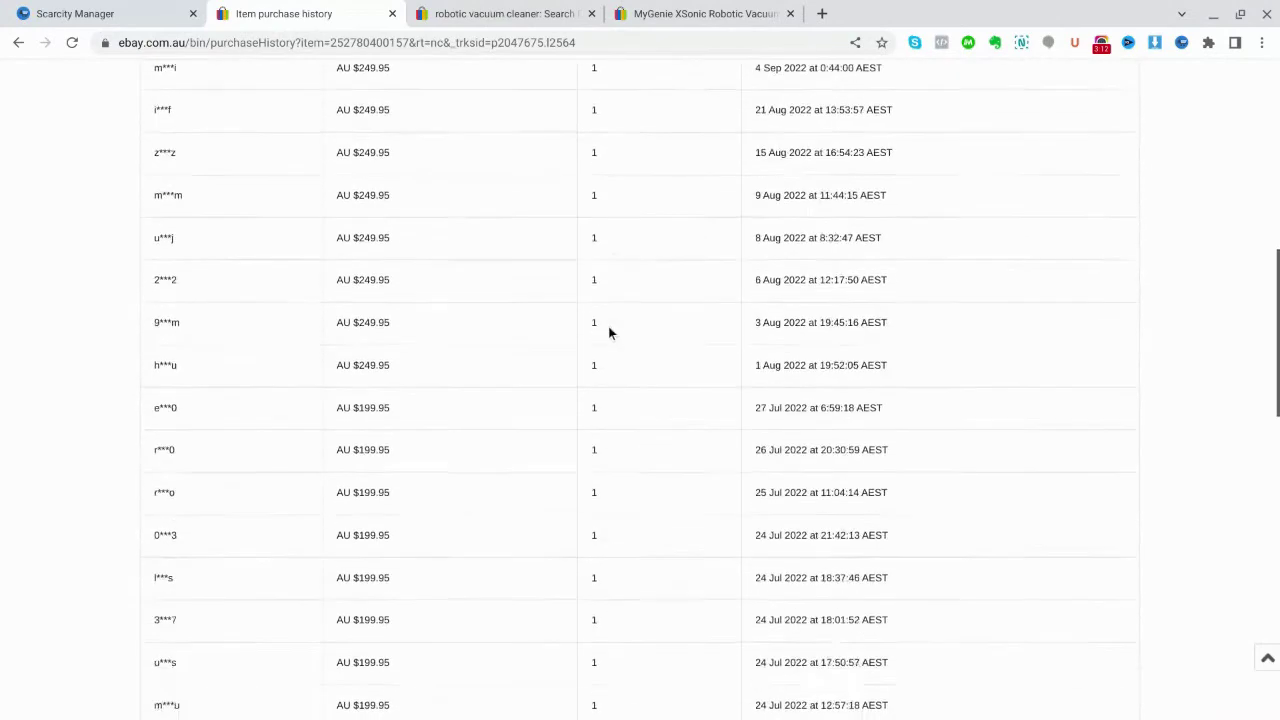
pyautogui.scroll(-5, 608, 326)
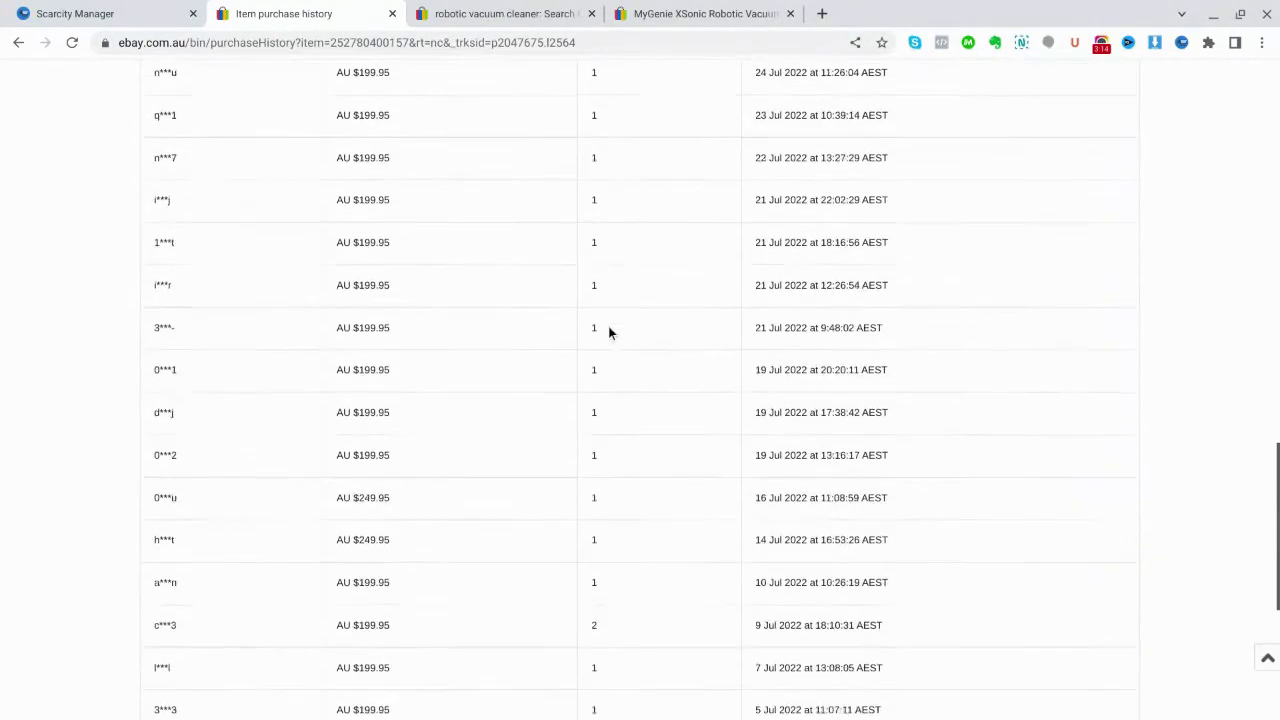
pyautogui.scroll(-2, 608, 333)
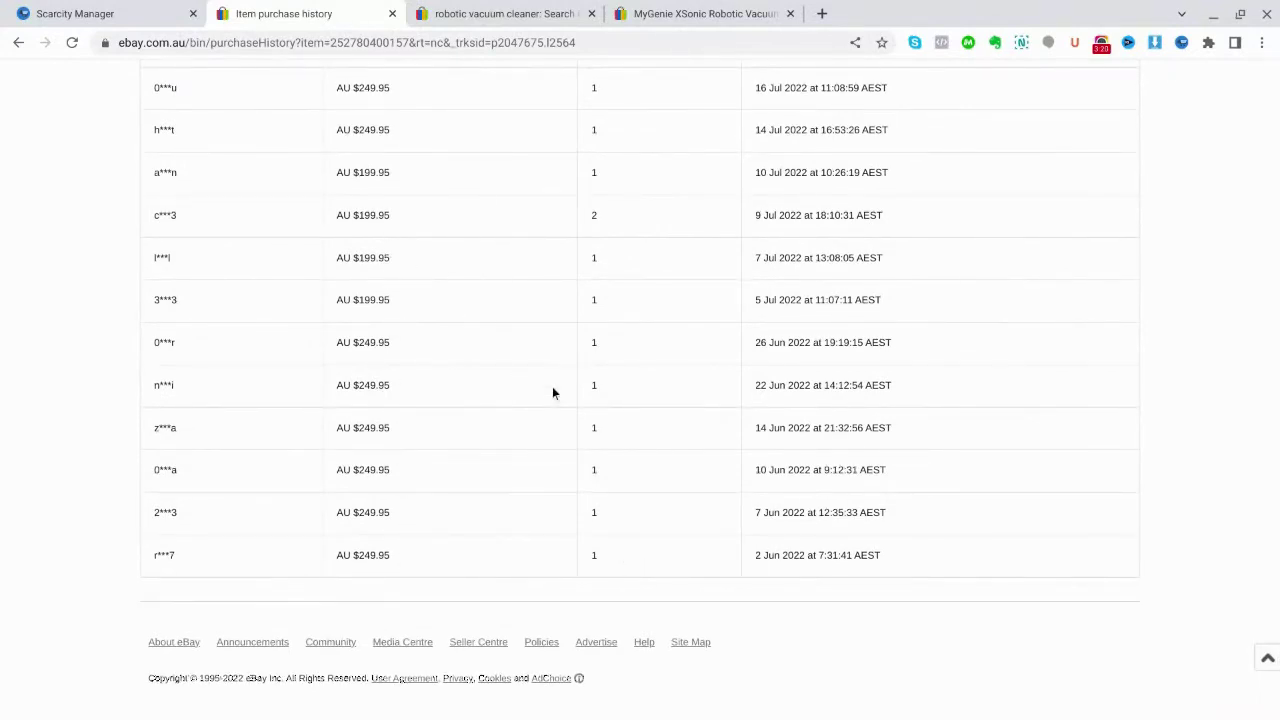
# Review the MyGenie ZX1000 purchase history from the oldest to the newest sale, comparing Buy It Now prices and purchase dates
pyautogui.scroll(2, 552, 392)
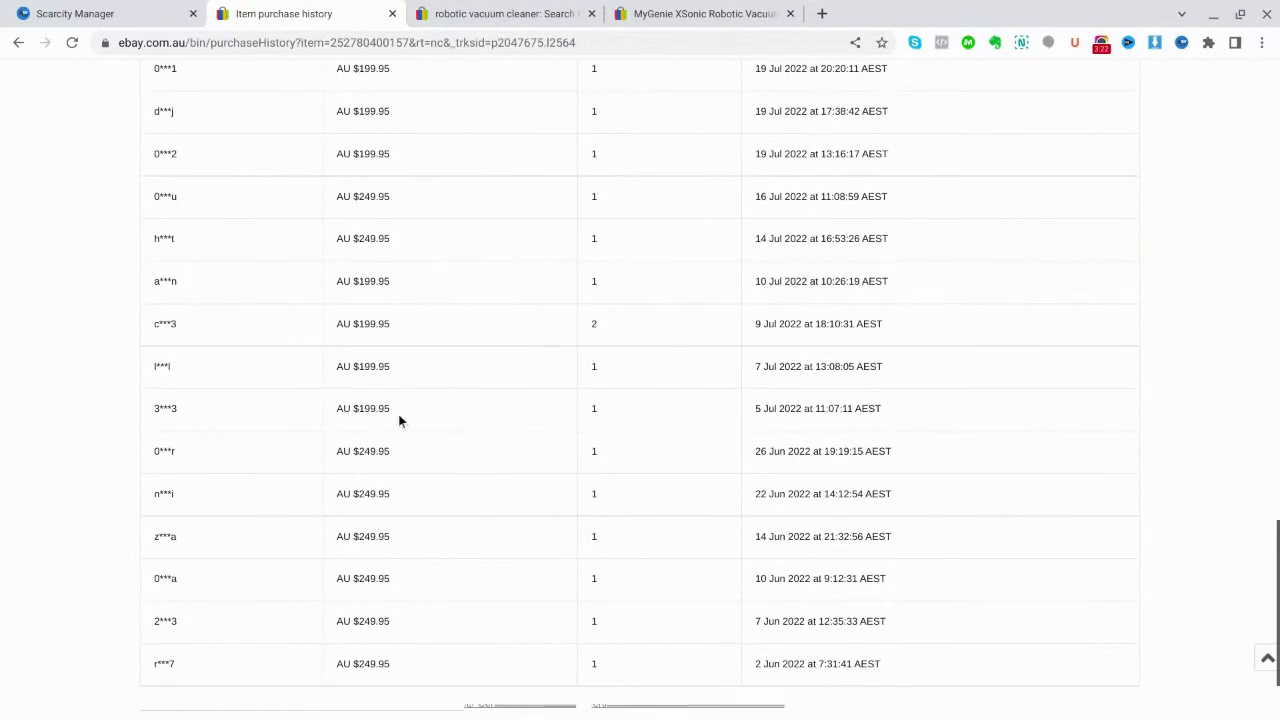
pyautogui.scroll(5, 680, 518)
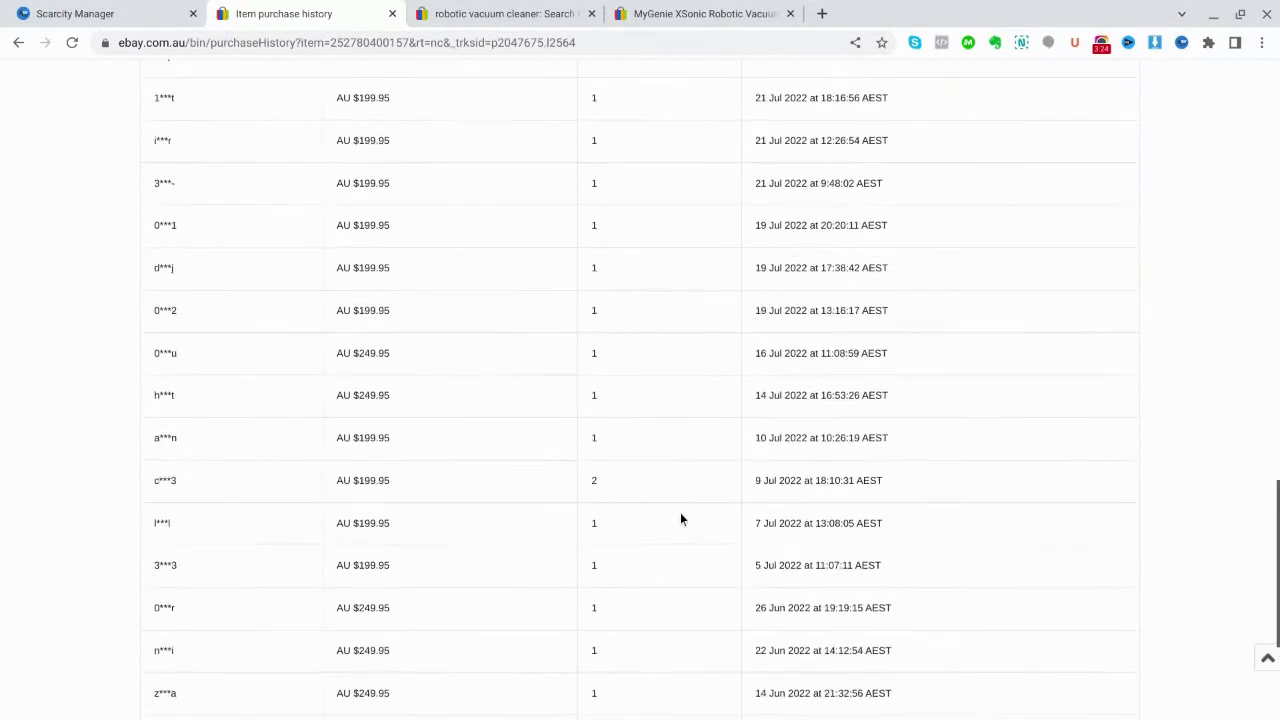
pyautogui.scroll(10, 520, 475)
pyautogui.scroll(9, 520, 475)
pyautogui.scroll(3, 519, 470)
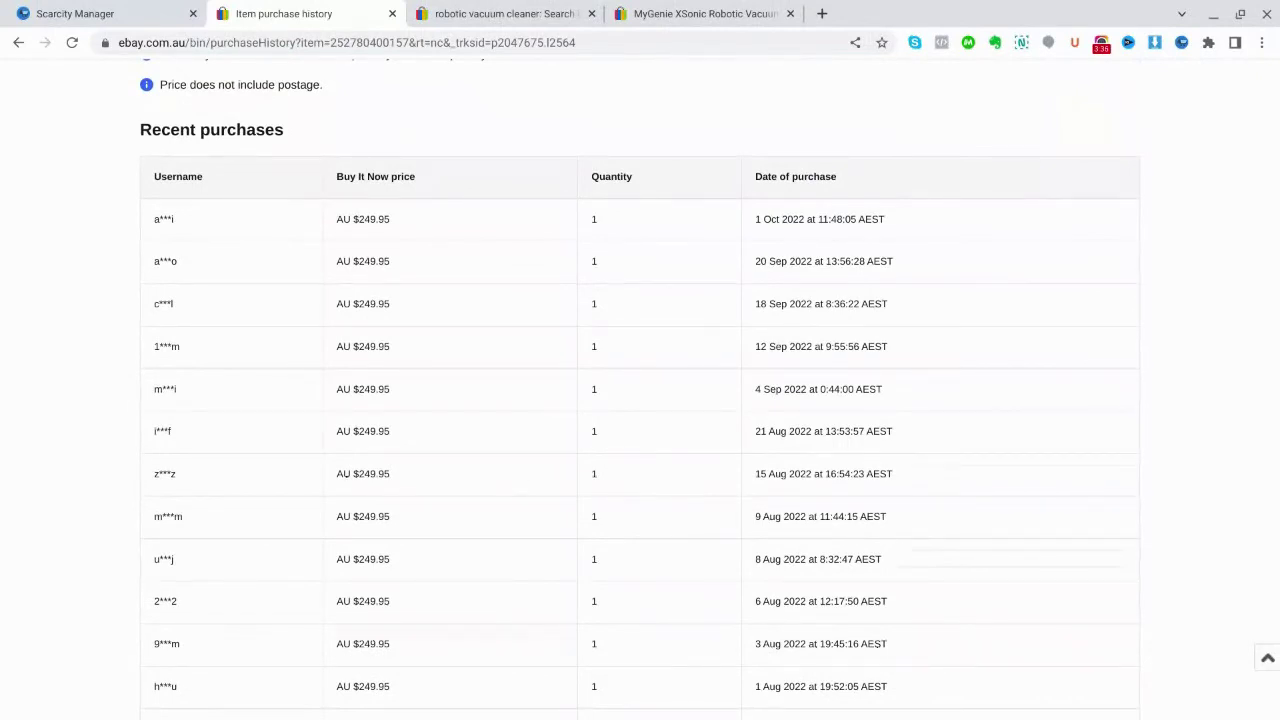
pyautogui.scroll(8, 506, 440)
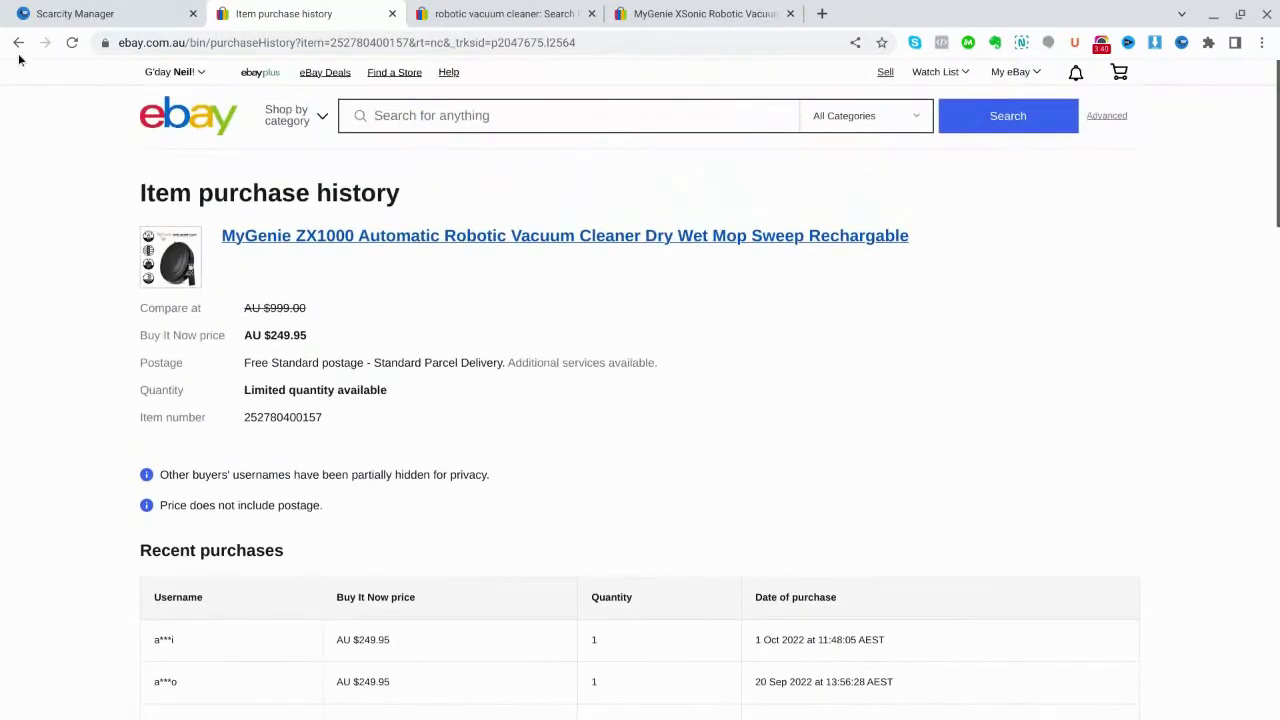
pyautogui.scroll(-1, 673, 495)
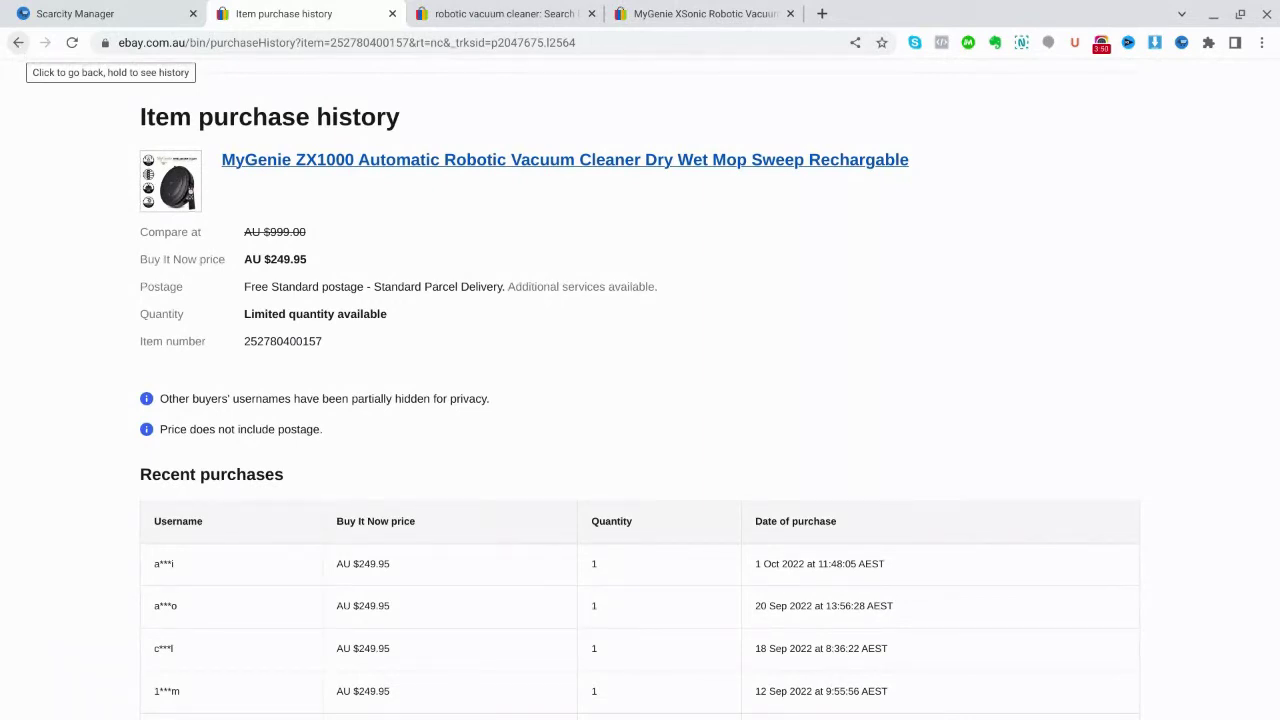
# Close the MyGenie ZX1000 listing and show page 2 of the Vacuum Cleaners items in Scarcity Manager
pyautogui.click(18, 44)
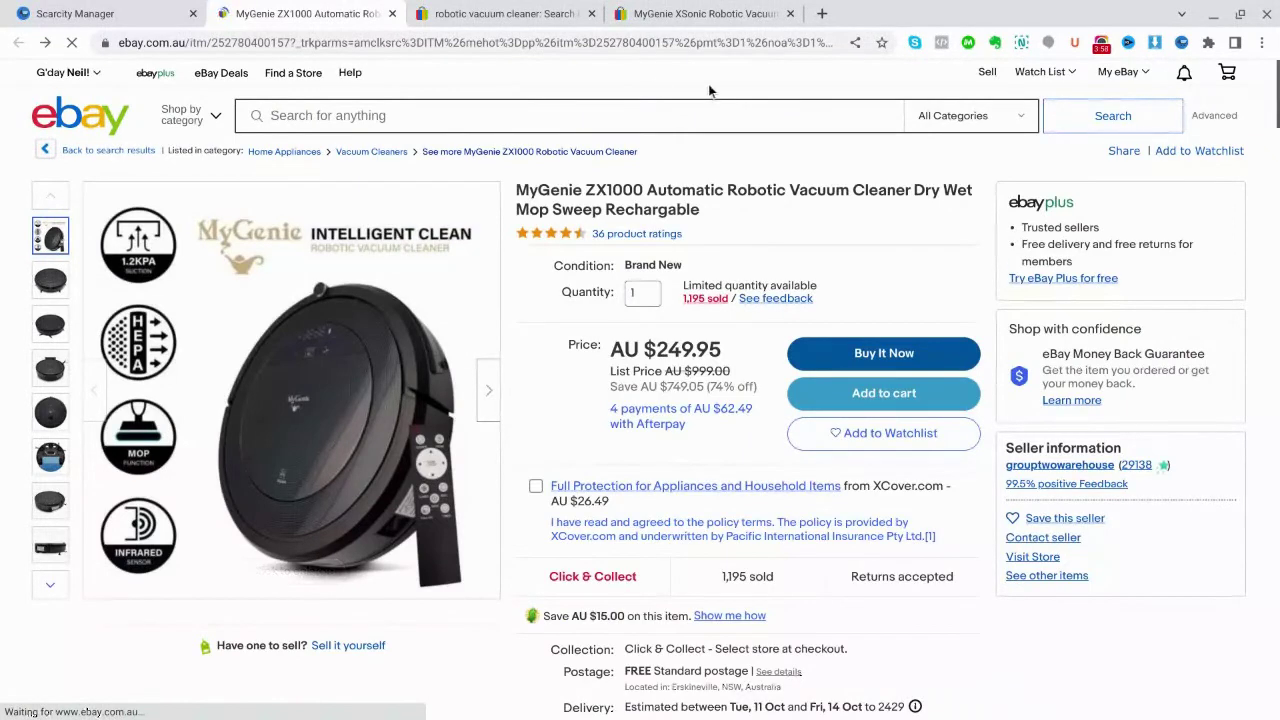
pyautogui.click(393, 14)
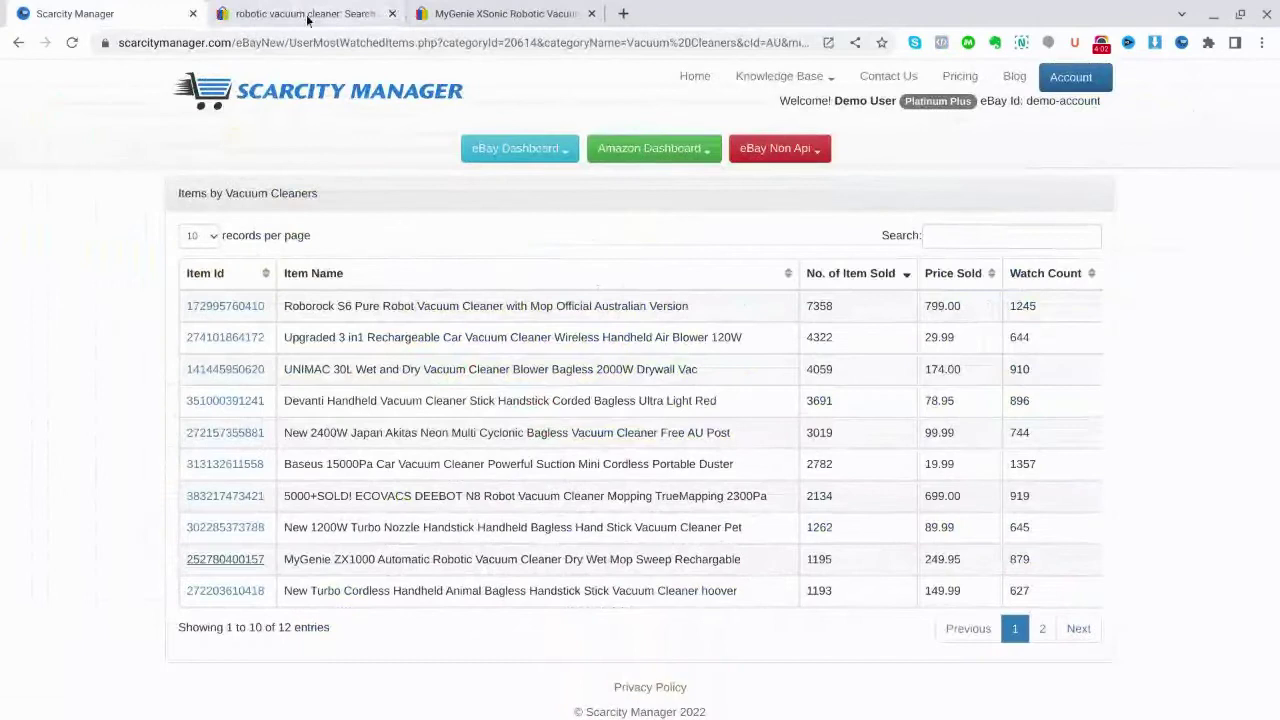
pyautogui.click(1043, 630)
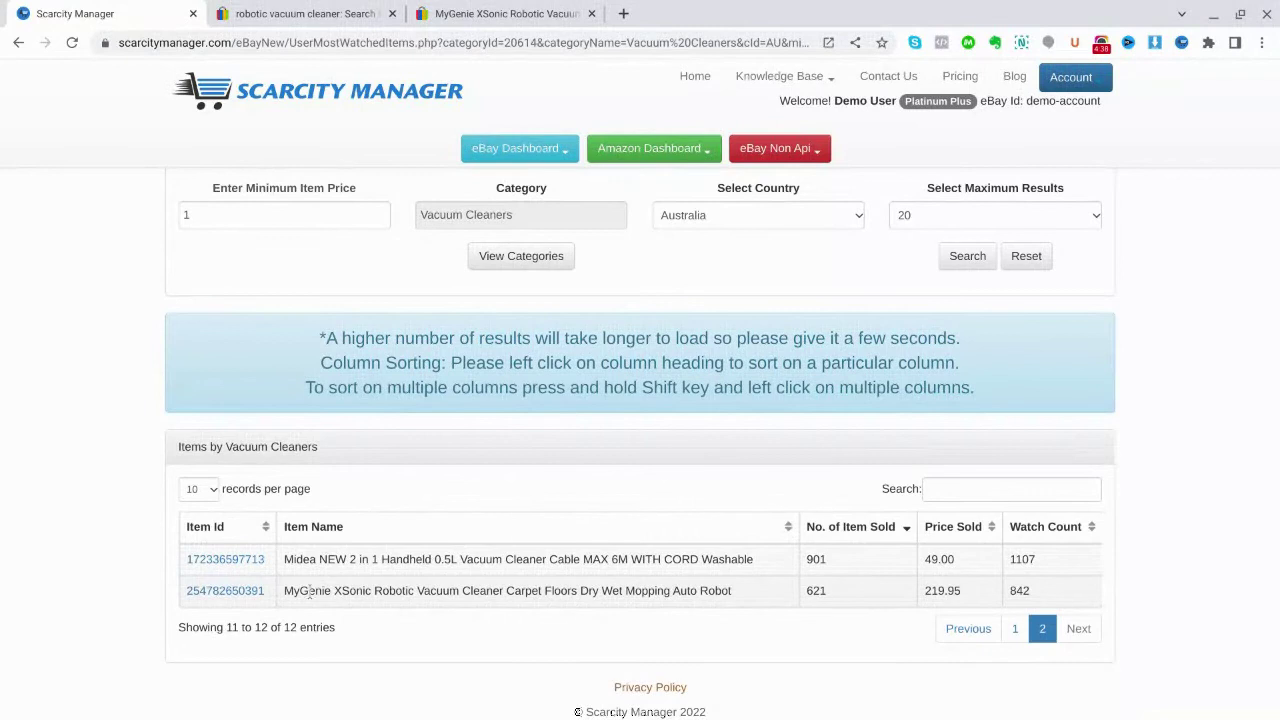
# Open the MyGenie XSonic Robotic Vacuum Cleaner listing from the items table and read its purchase history down to the oldest purchase
pyautogui.click(209, 591)
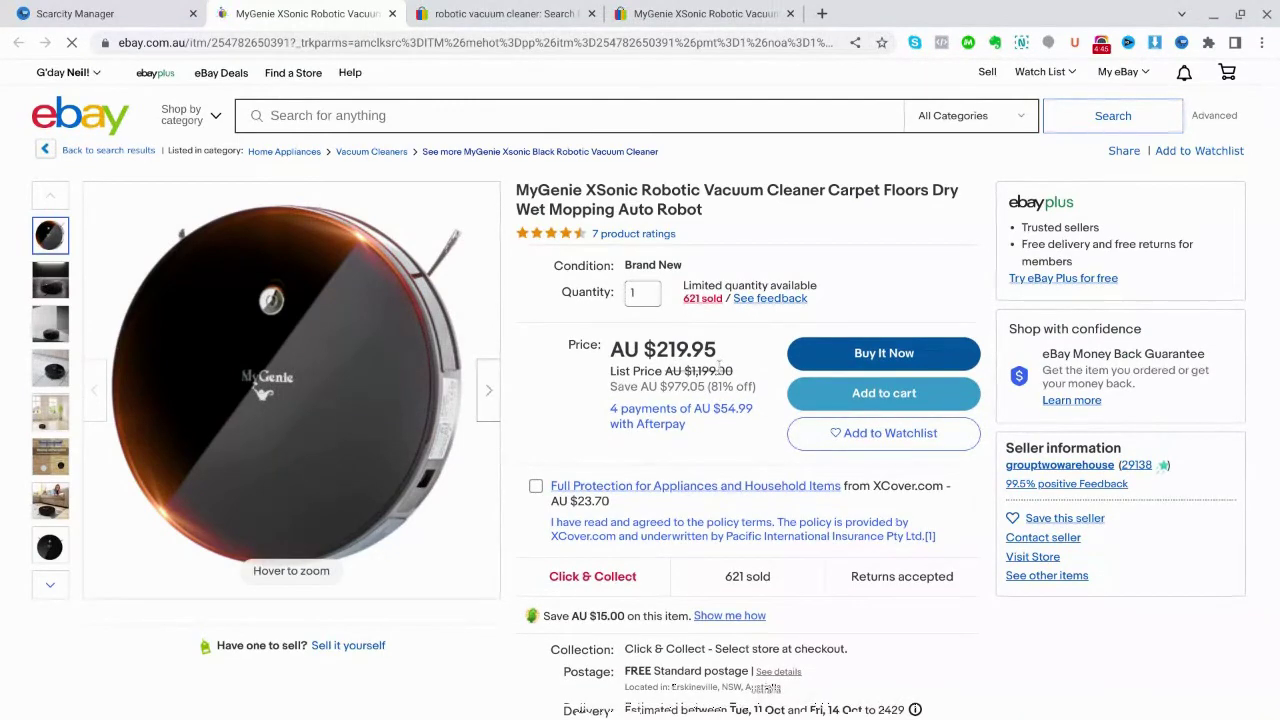
pyautogui.click(700, 298)
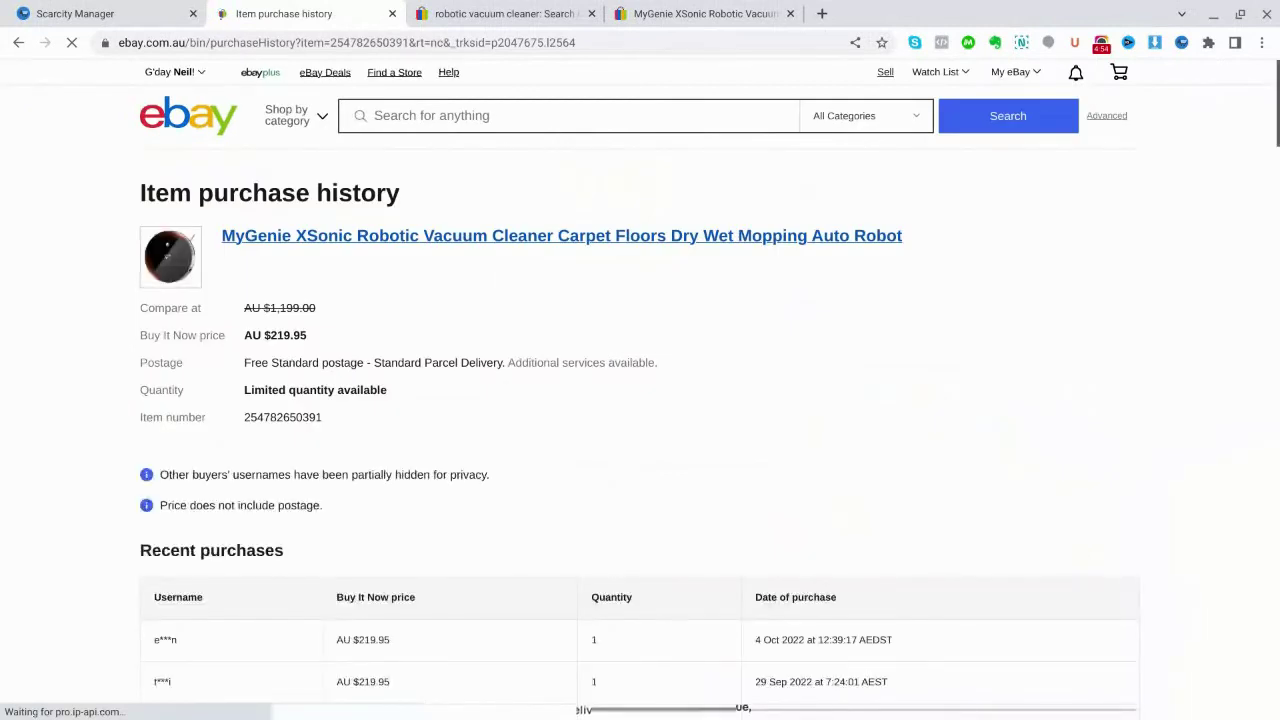
pyautogui.scroll(-2, 823, 415)
pyautogui.scroll(-1, 823, 415)
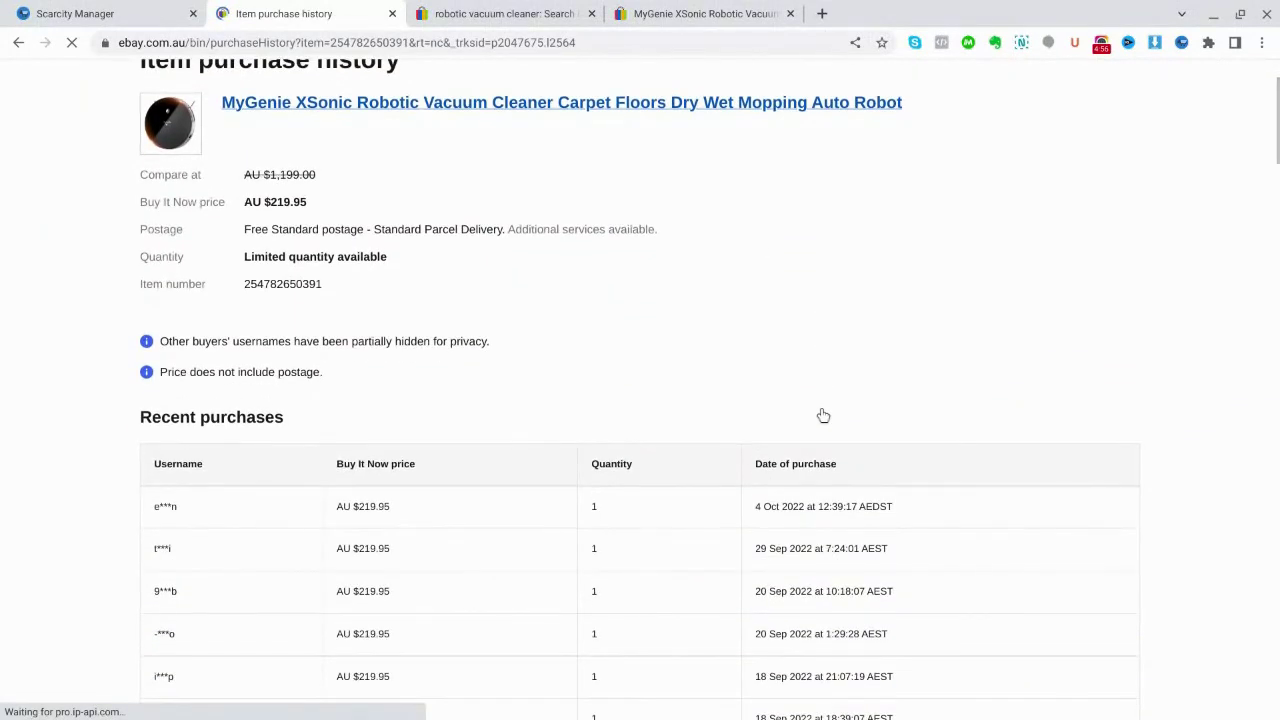
pyautogui.scroll(-1, 823, 415)
pyautogui.scroll(-2, 823, 415)
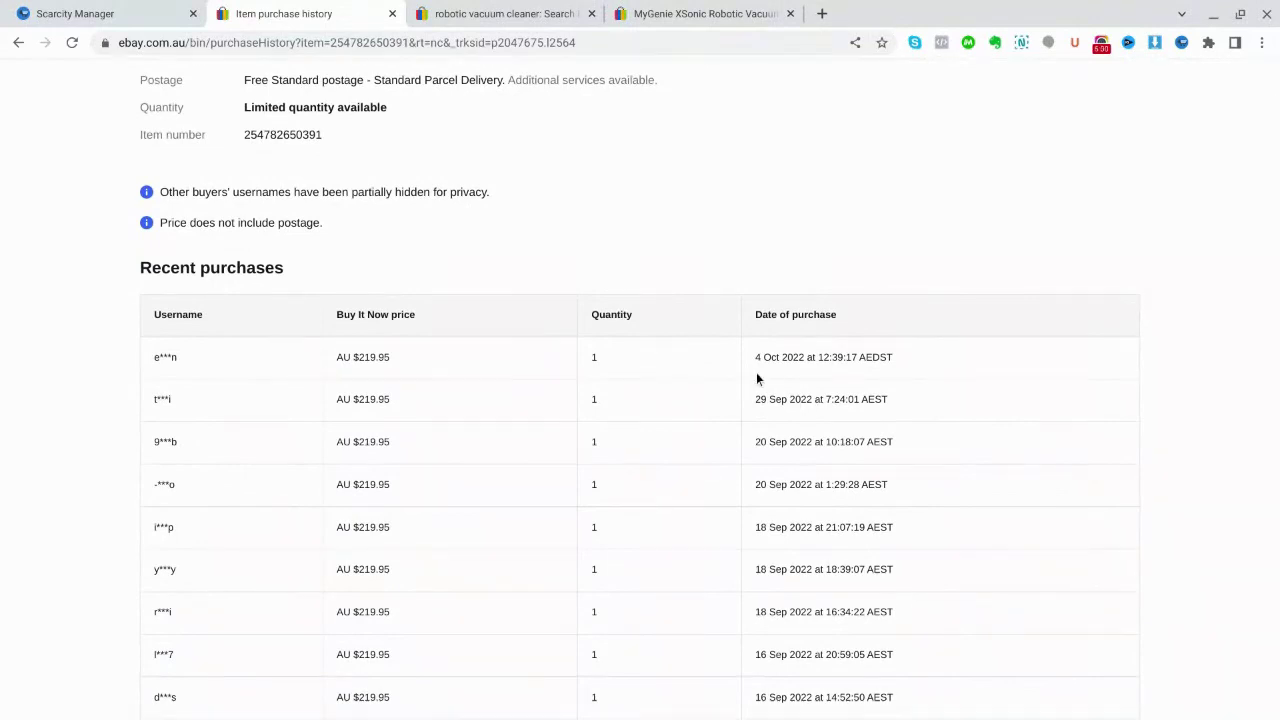
pyautogui.scroll(-3, 677, 470)
pyautogui.scroll(-20, 677, 470)
pyautogui.scroll(-10, 672, 452)
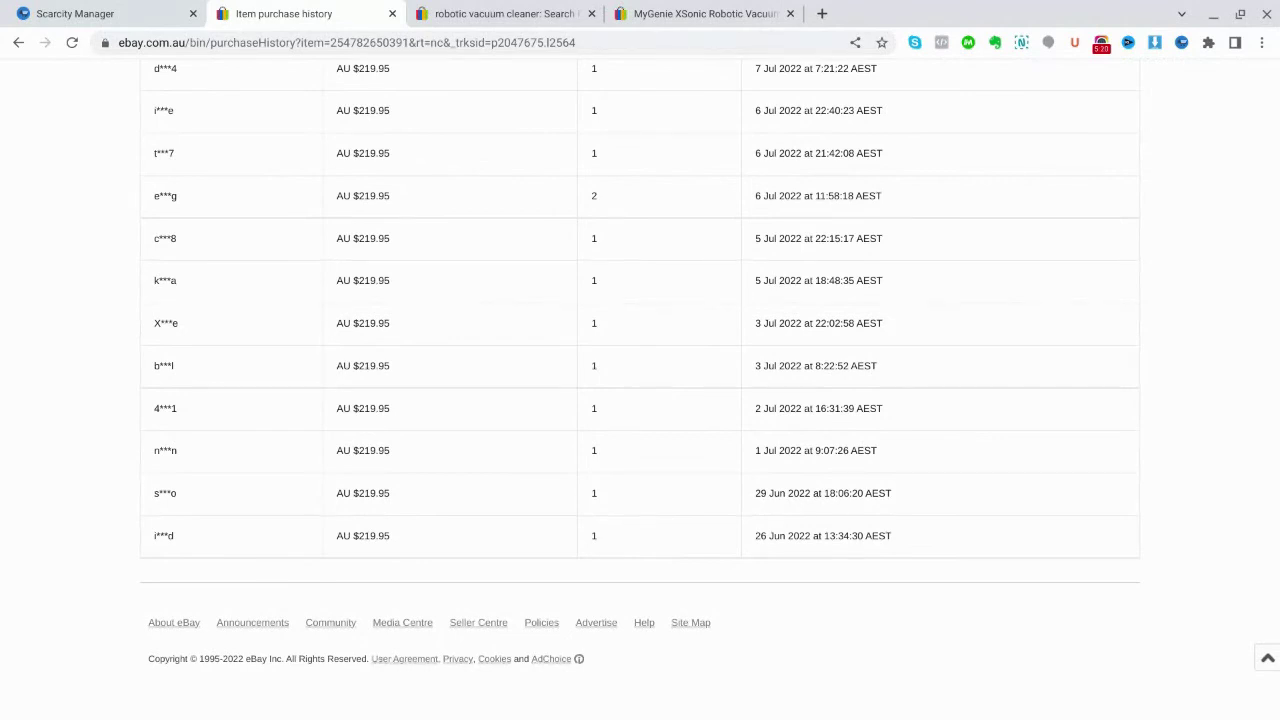
# Examine the MyGenie XSonic purchase history from the oldest to the newest sale, checking price consistency and how often it sells
pyautogui.scroll(3, 668, 548)
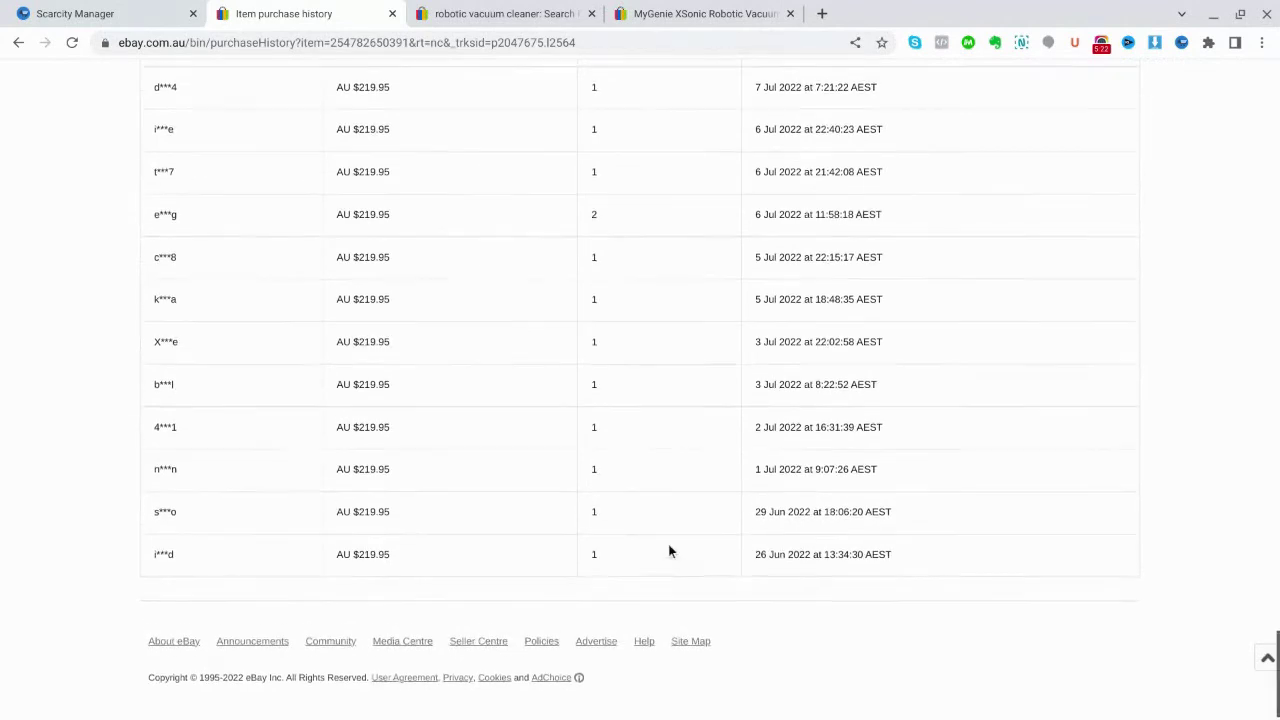
pyautogui.scroll(4, 668, 548)
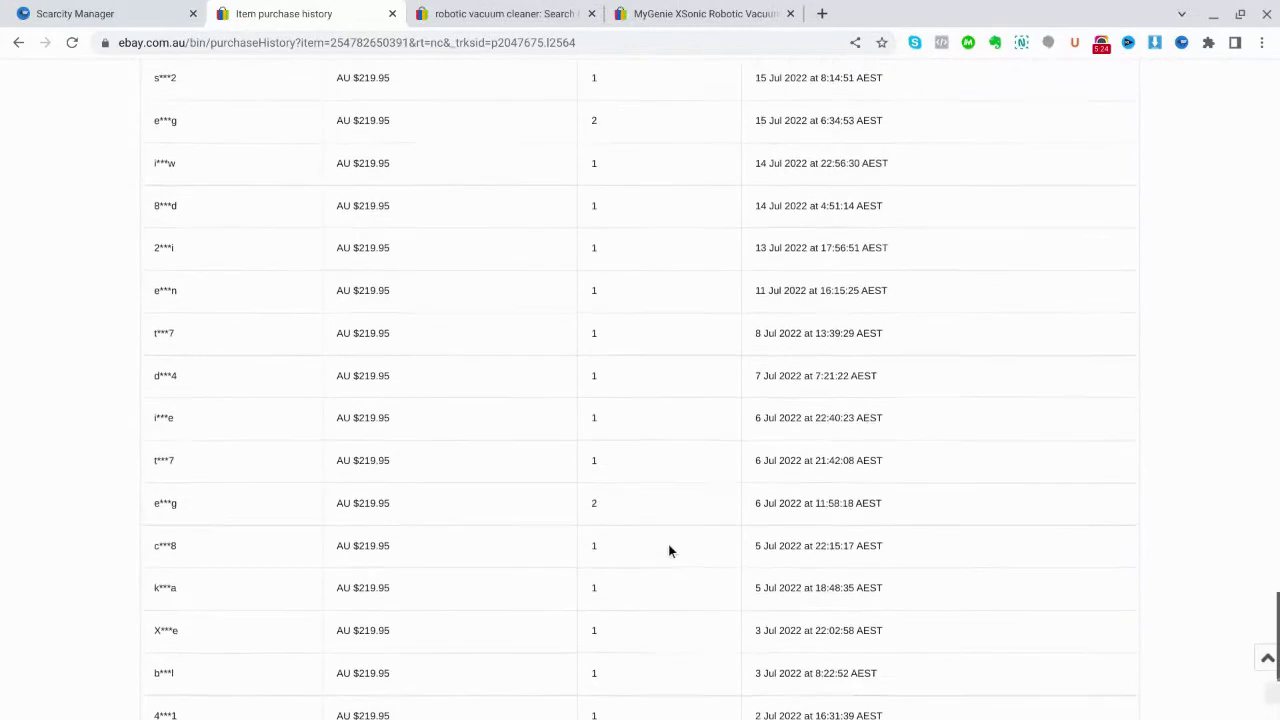
pyautogui.scroll(3, 670, 550)
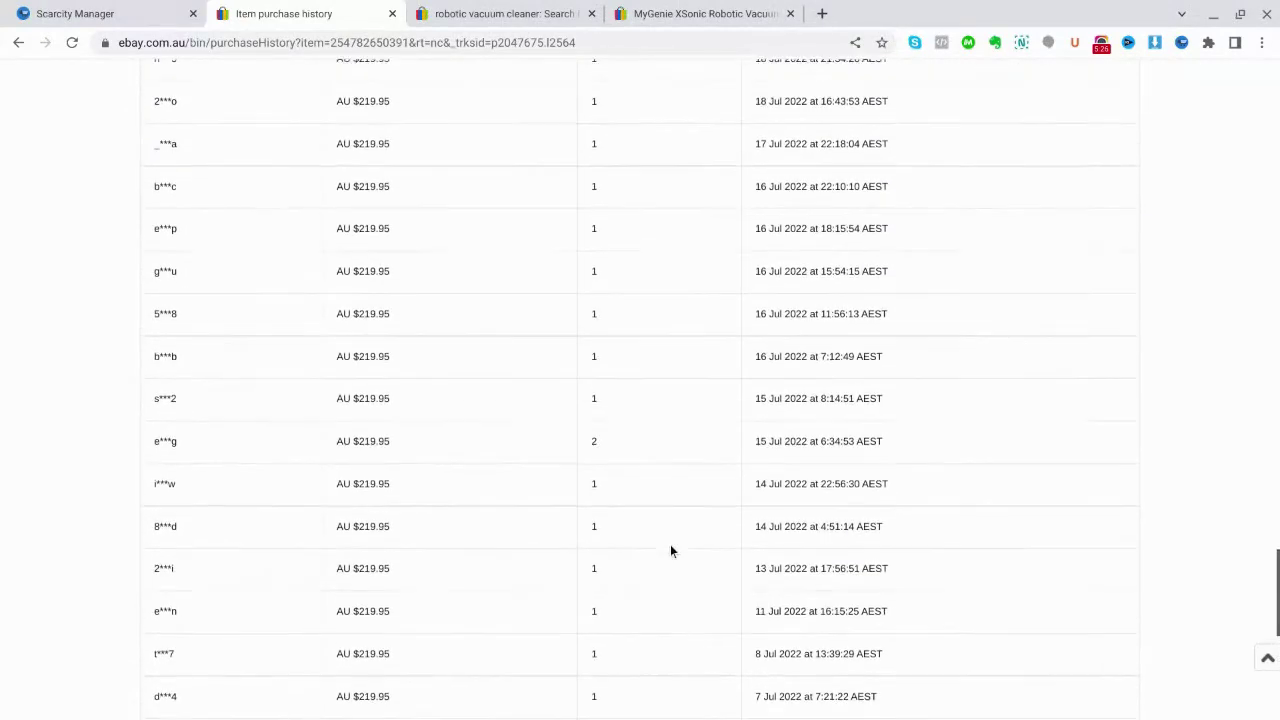
pyautogui.scroll(3, 671, 550)
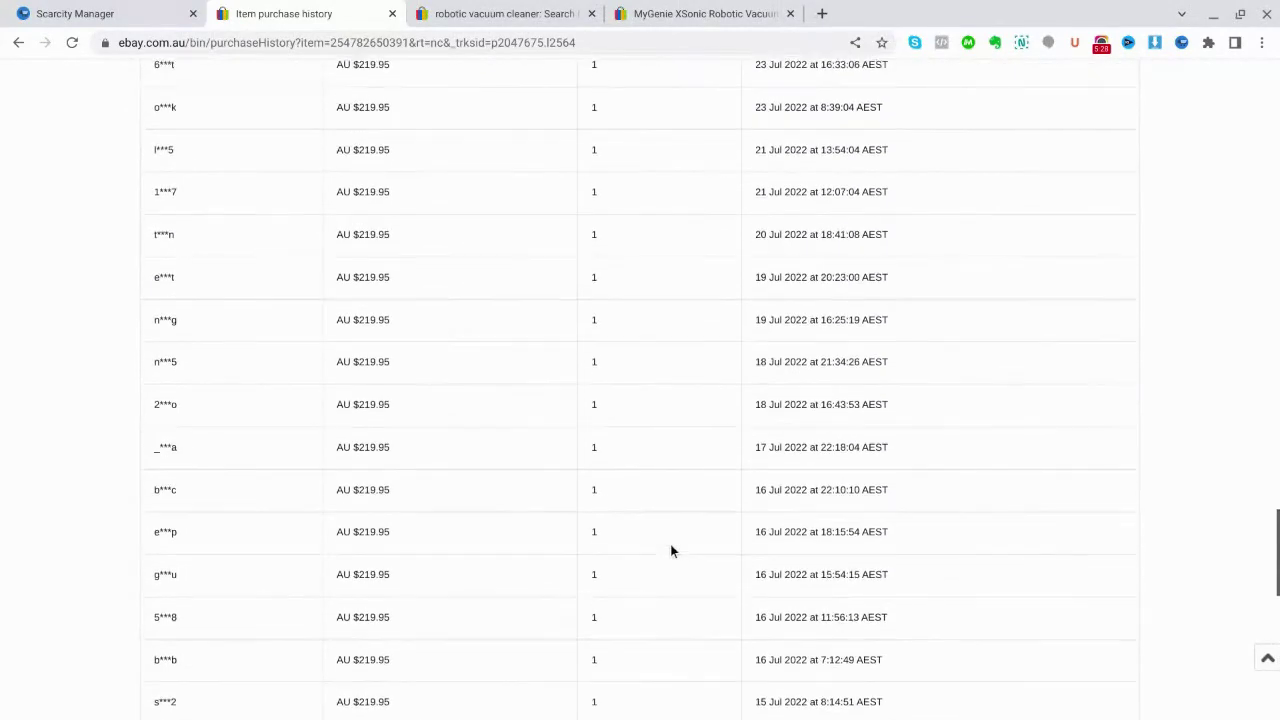
pyautogui.scroll(3, 670, 551)
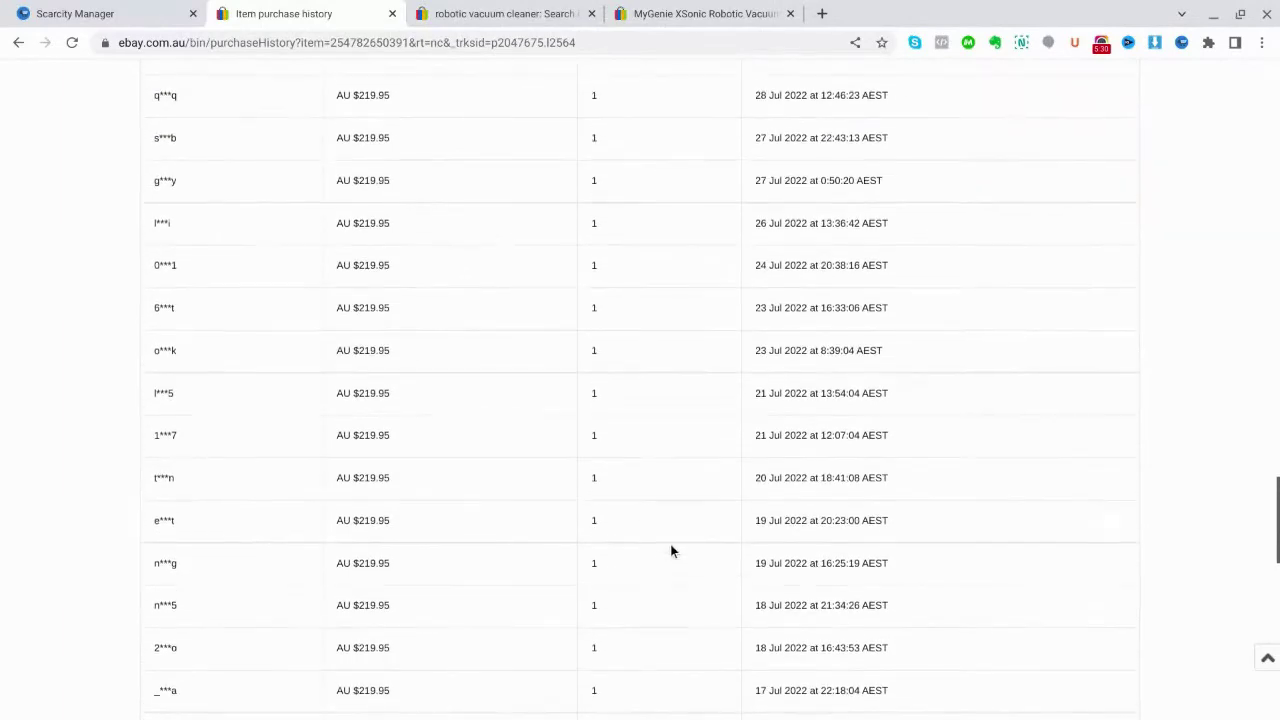
pyautogui.scroll(3, 670, 551)
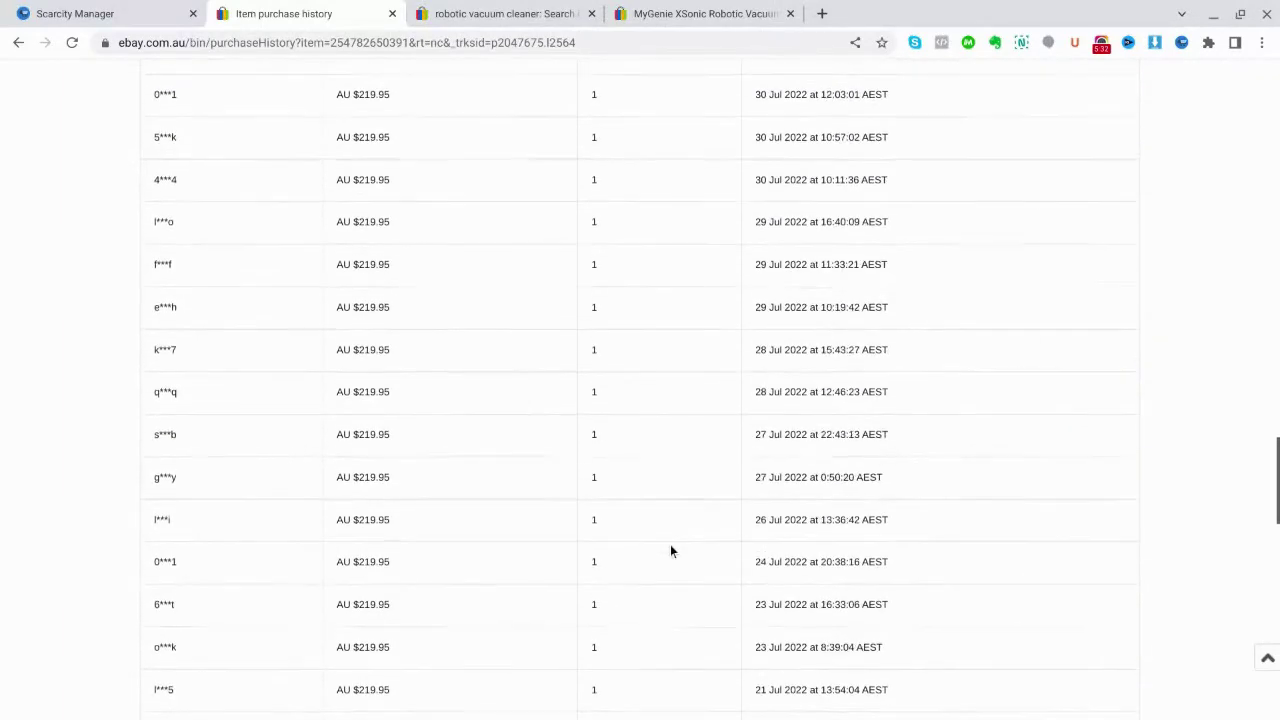
pyautogui.scroll(3, 670, 550)
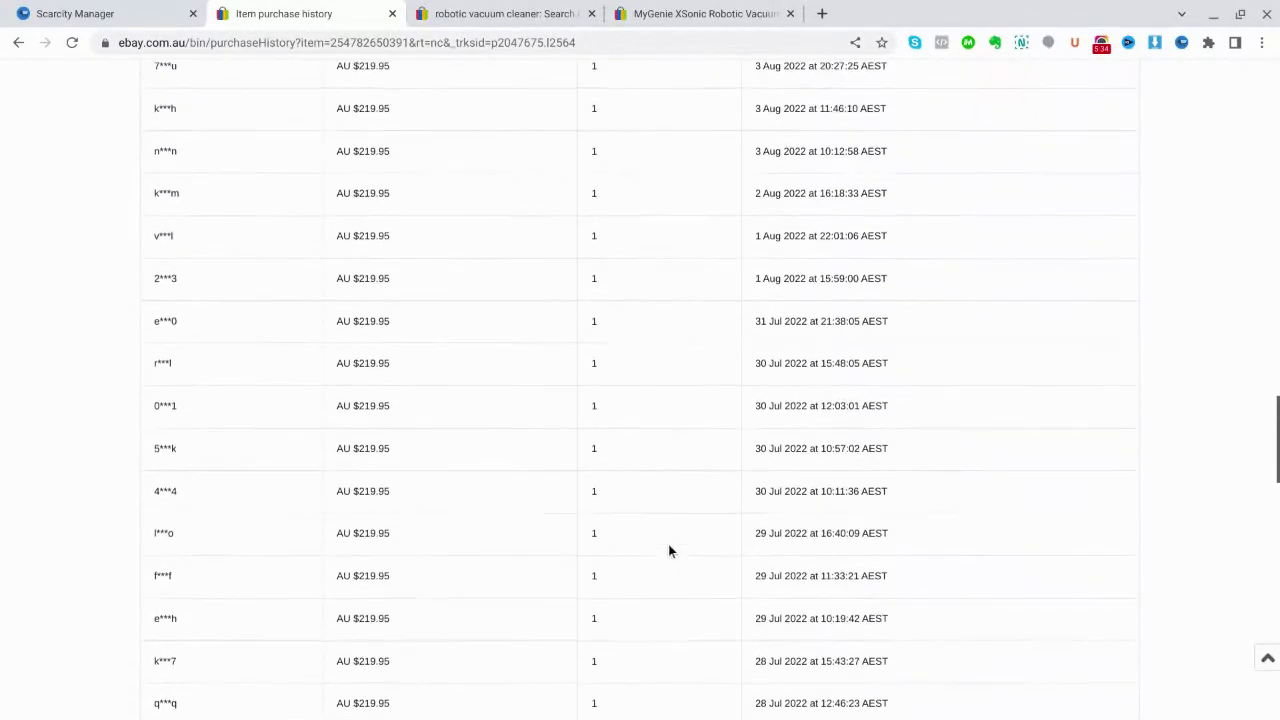
pyautogui.scroll(3, 669, 546)
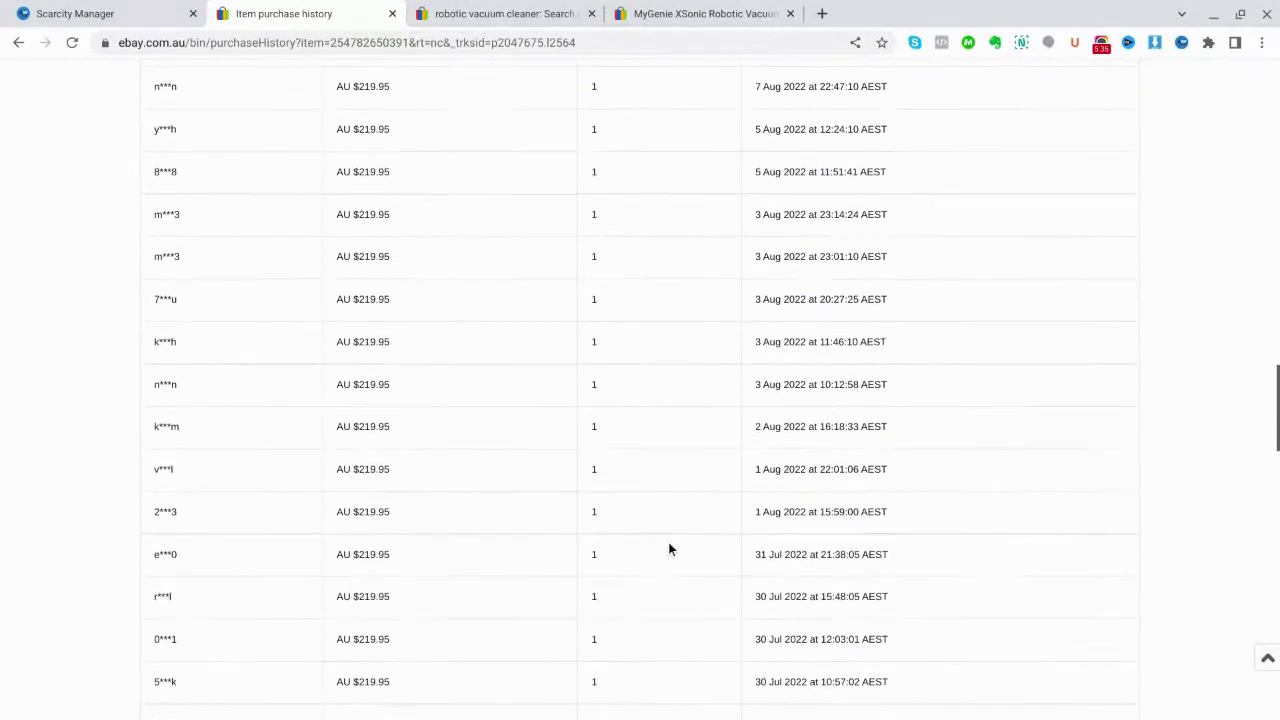
pyautogui.scroll(3, 669, 547)
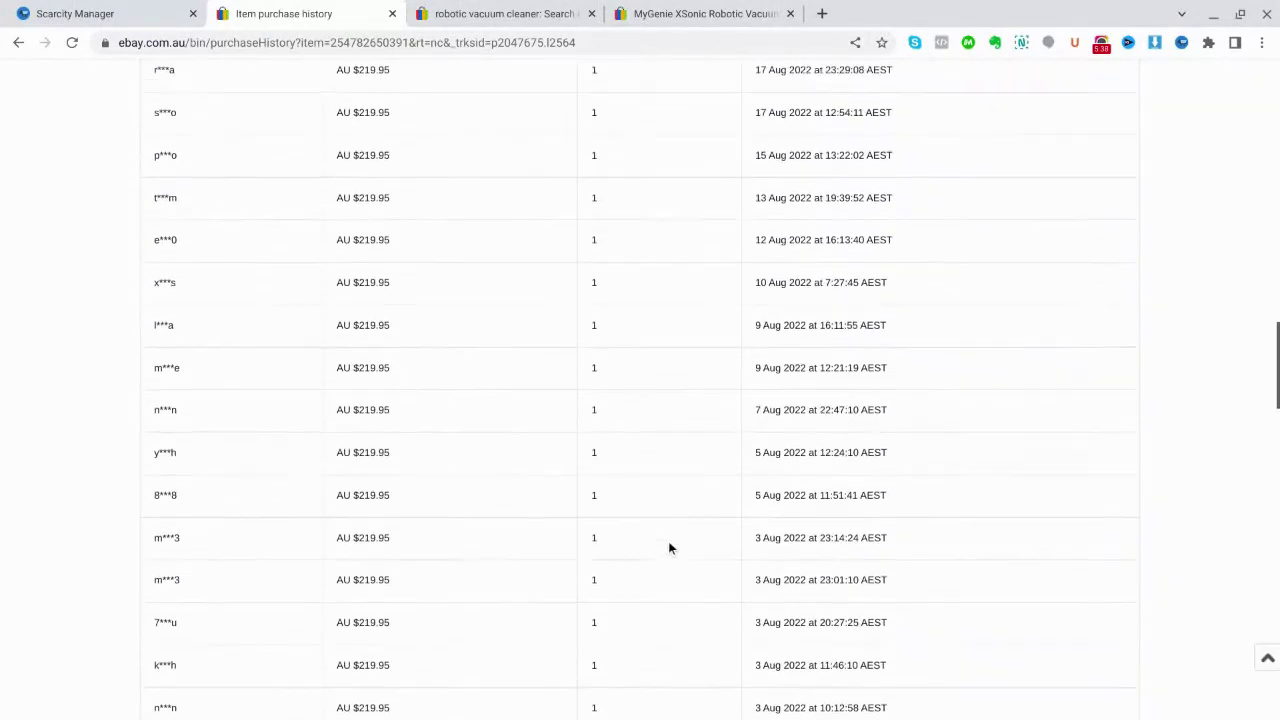
pyautogui.scroll(3, 669, 547)
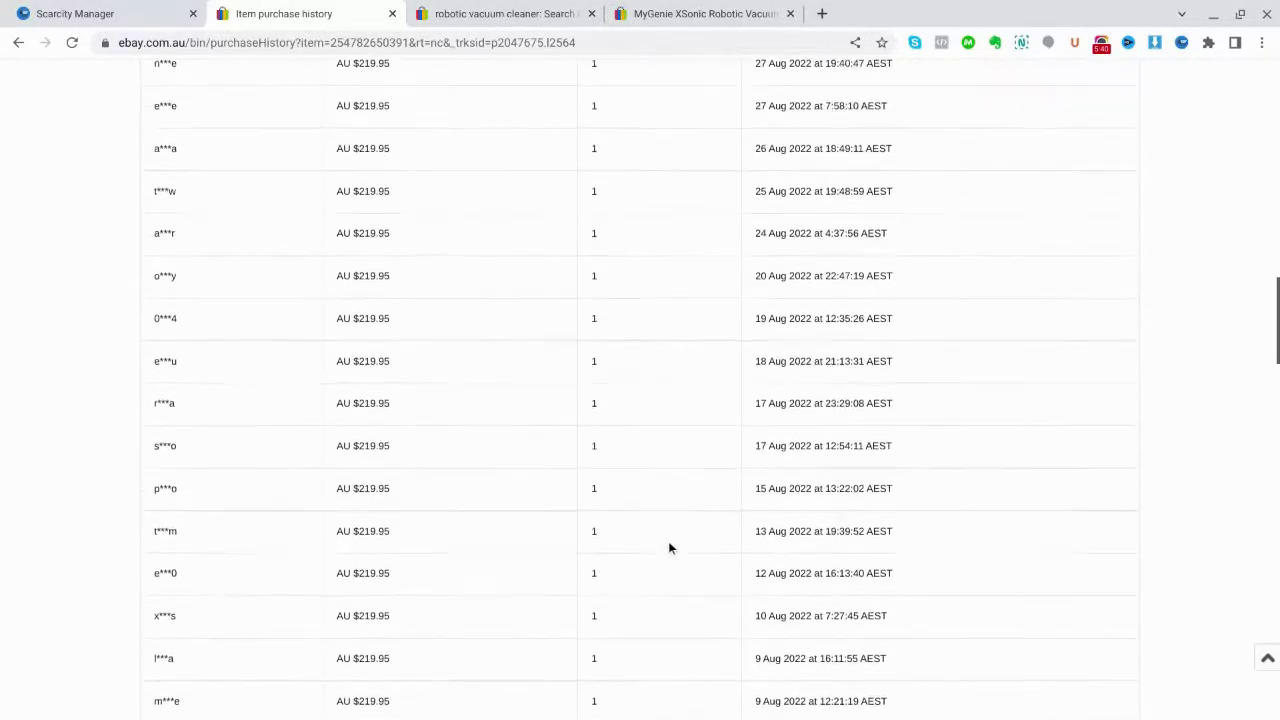
pyautogui.scroll(4, 669, 547)
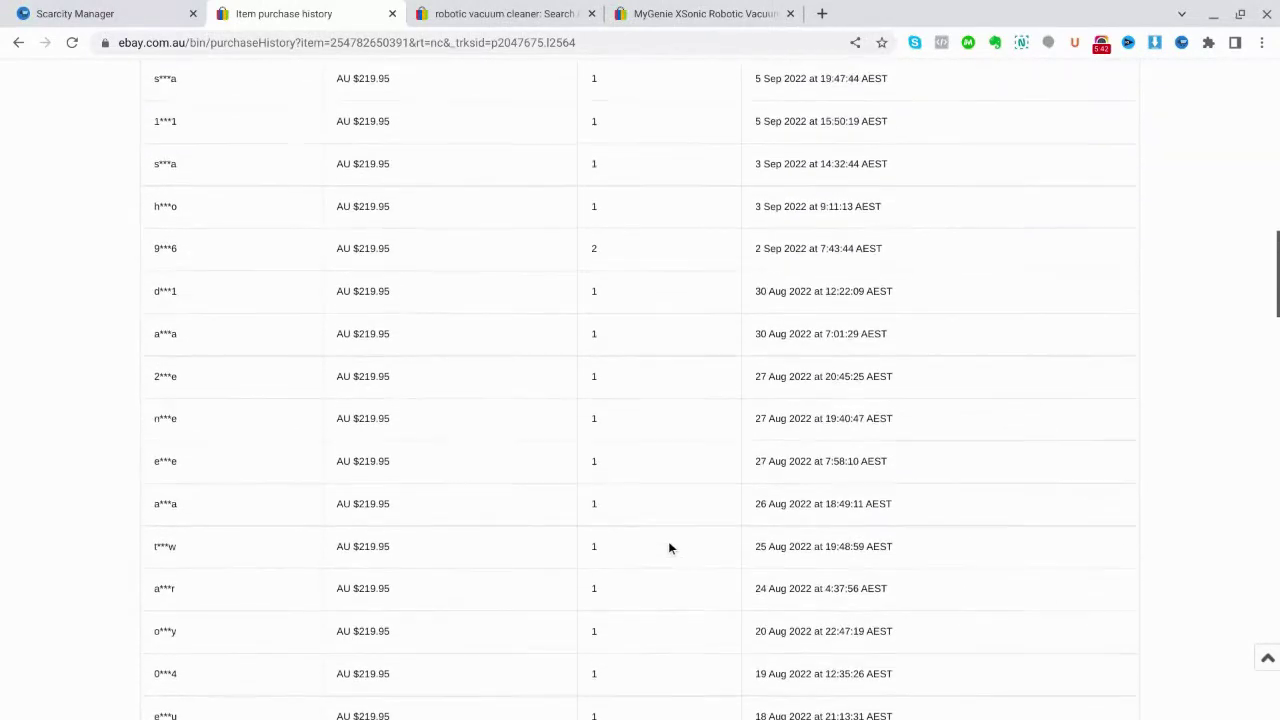
pyautogui.scroll(4, 669, 547)
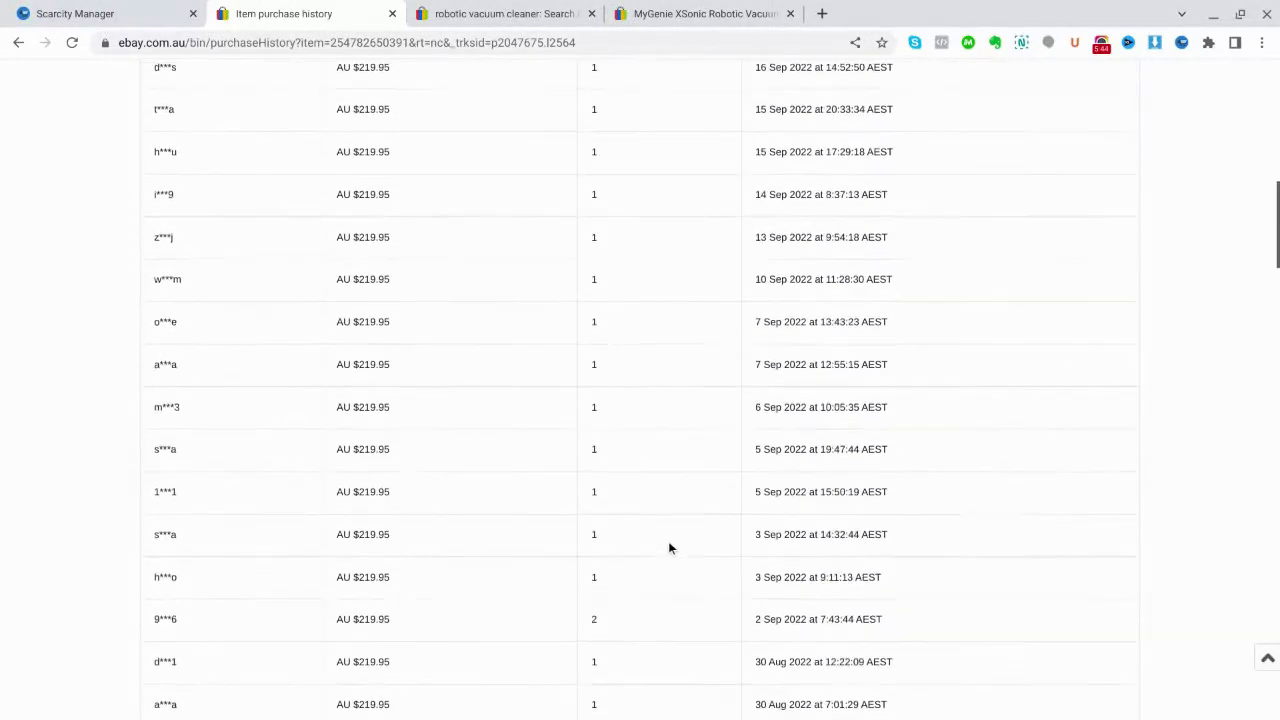
pyautogui.scroll(3, 669, 547)
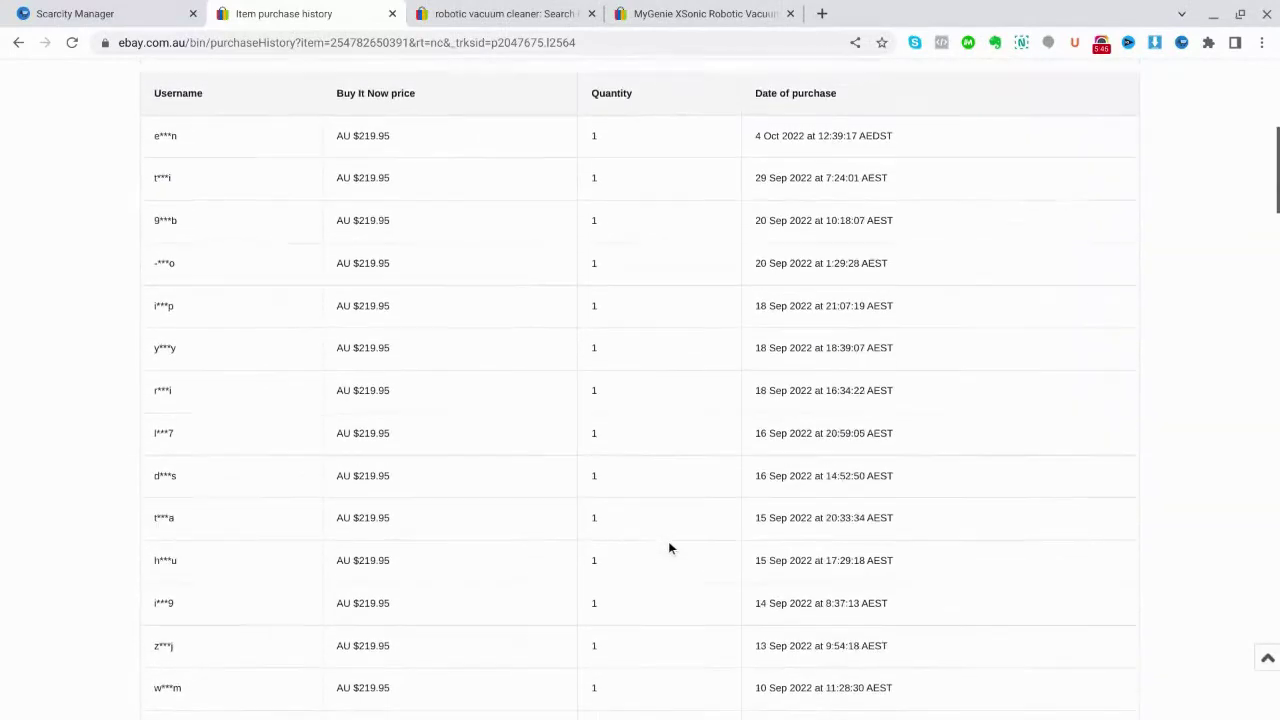
pyautogui.scroll(3, 669, 547)
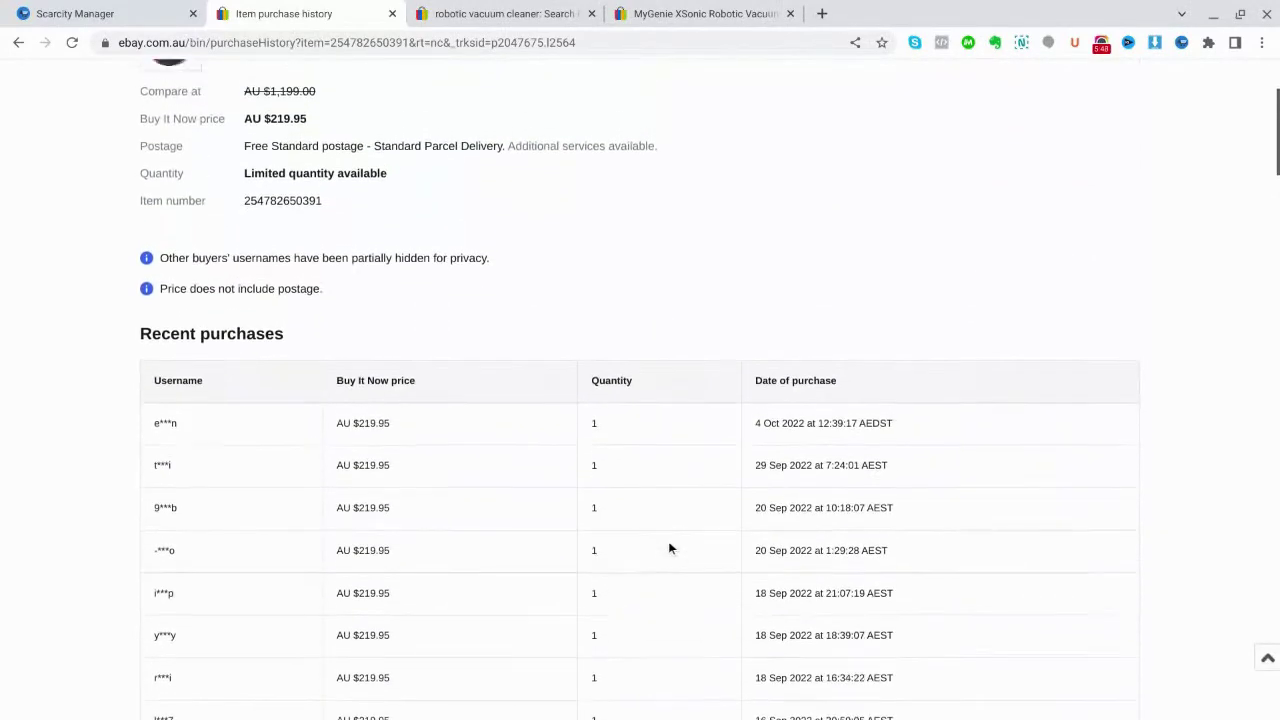
pyautogui.scroll(1, 670, 548)
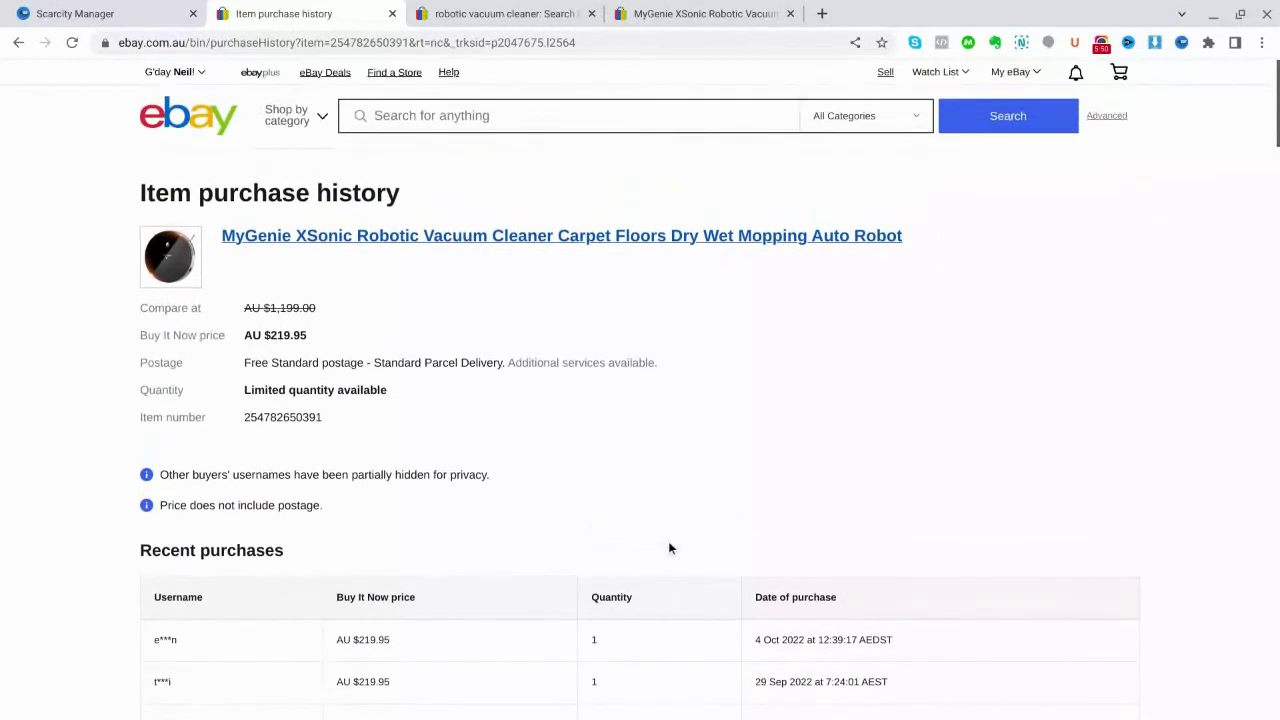
# Leave the MyGenie XSonic purchase history and review page 1 of the Vacuum Cleaners items in Scarcity Manager
pyautogui.click(19, 43)
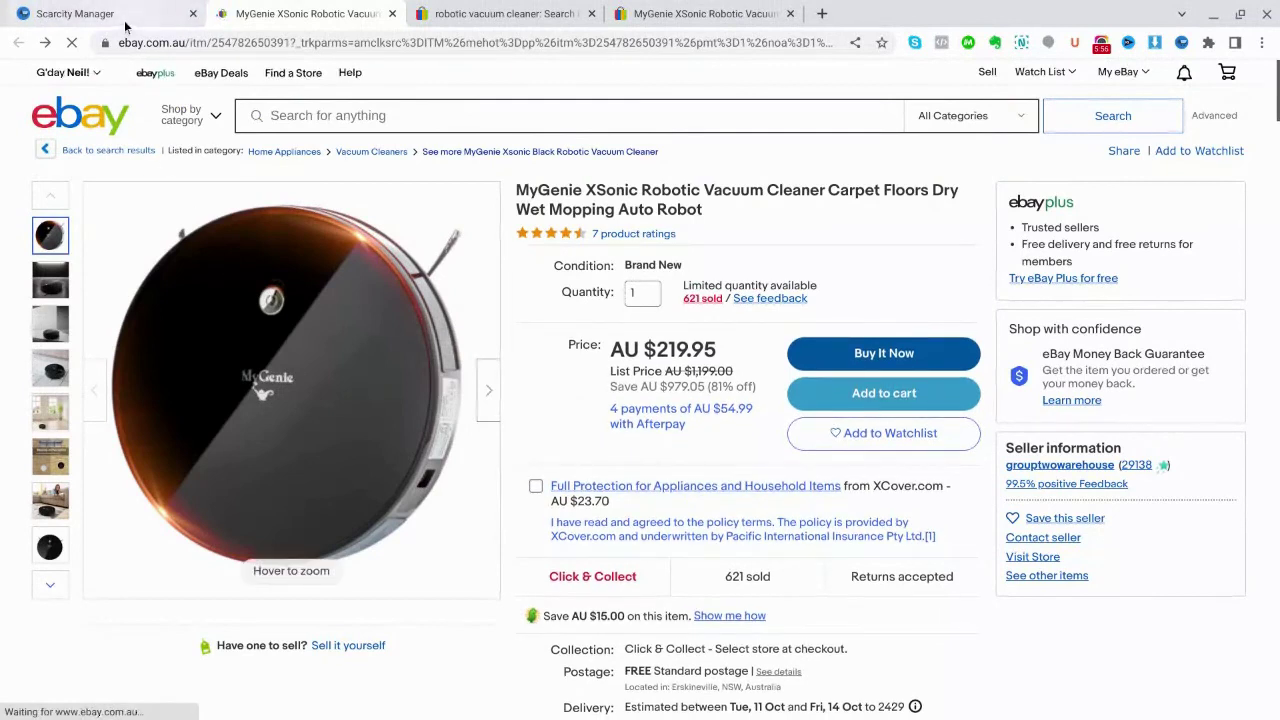
pyautogui.click(125, 17)
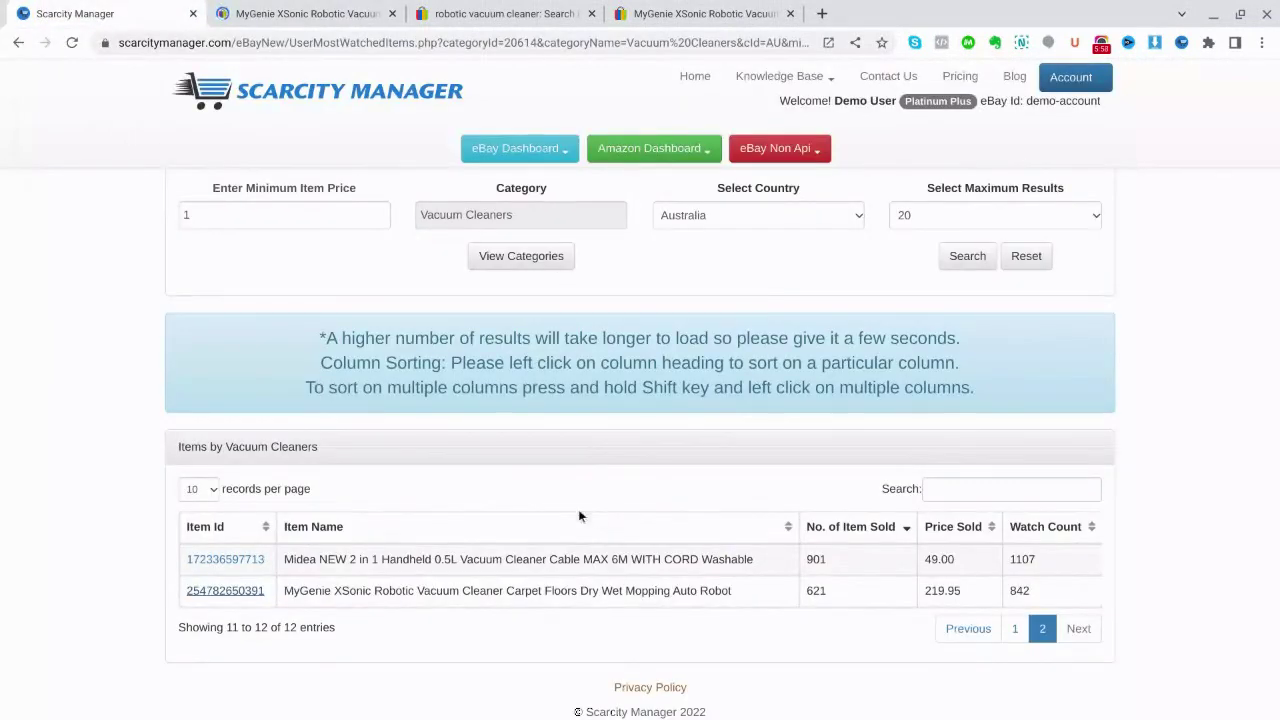
pyautogui.click(962, 630)
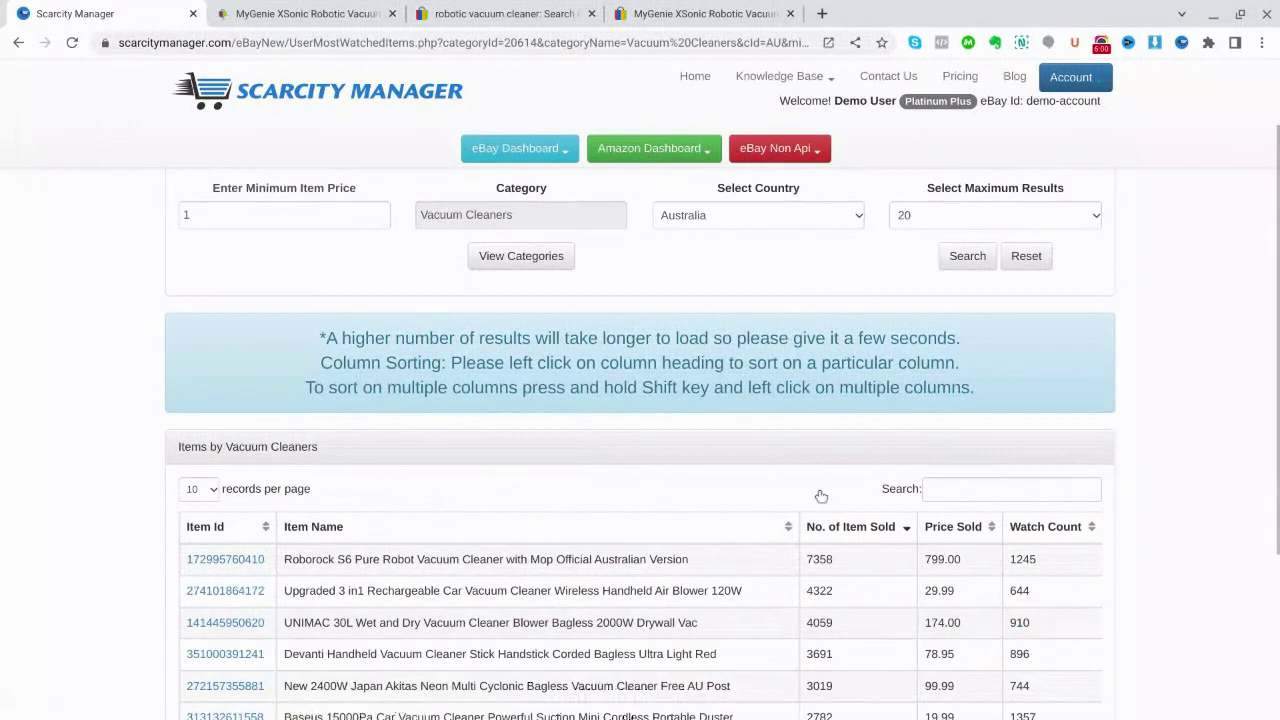
pyautogui.scroll(-1, 790, 464)
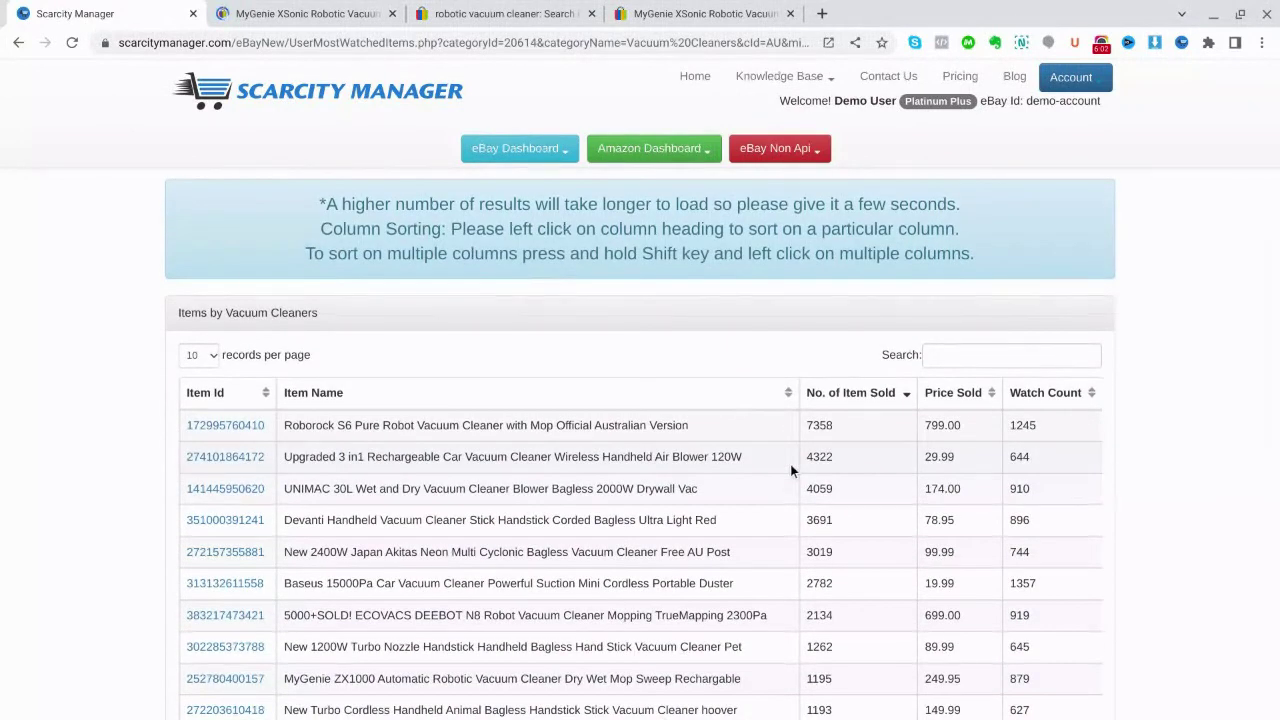
pyautogui.scroll(-1, 790, 464)
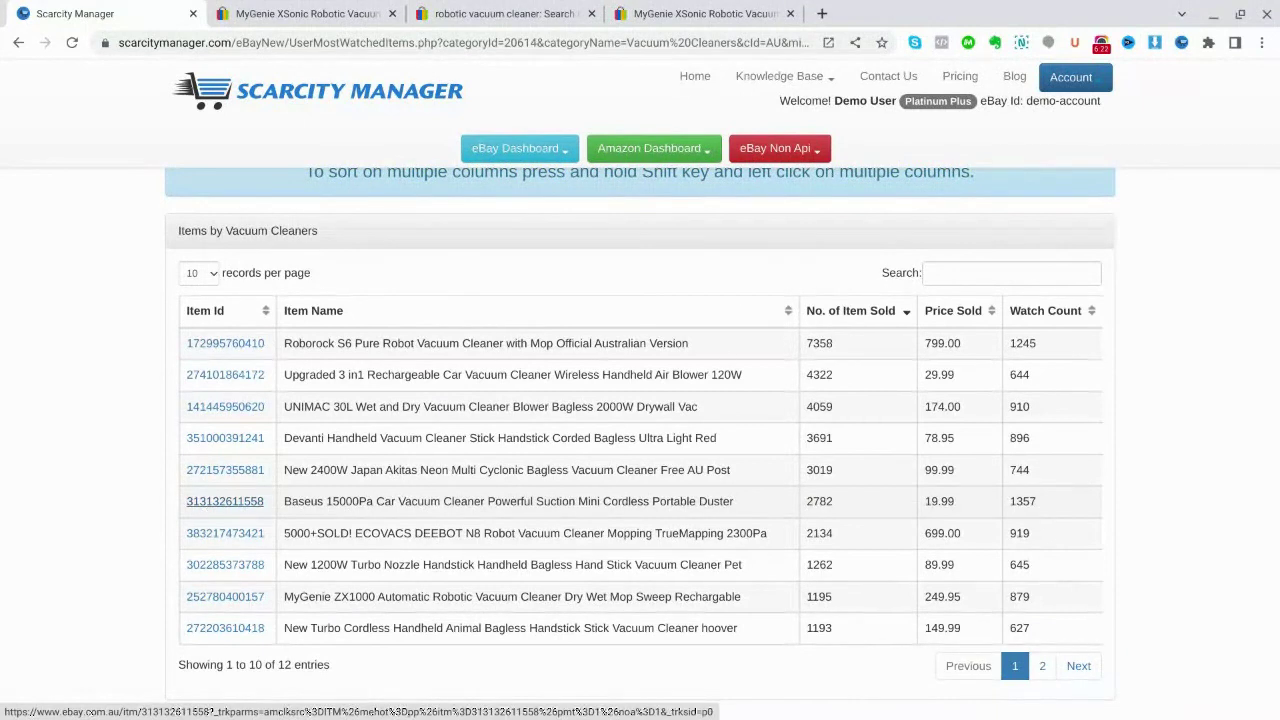
# Leave the Vacuum Cleaners results and go back to the previous Scarcity Manager page
pyautogui.scroll(3, 212, 506)
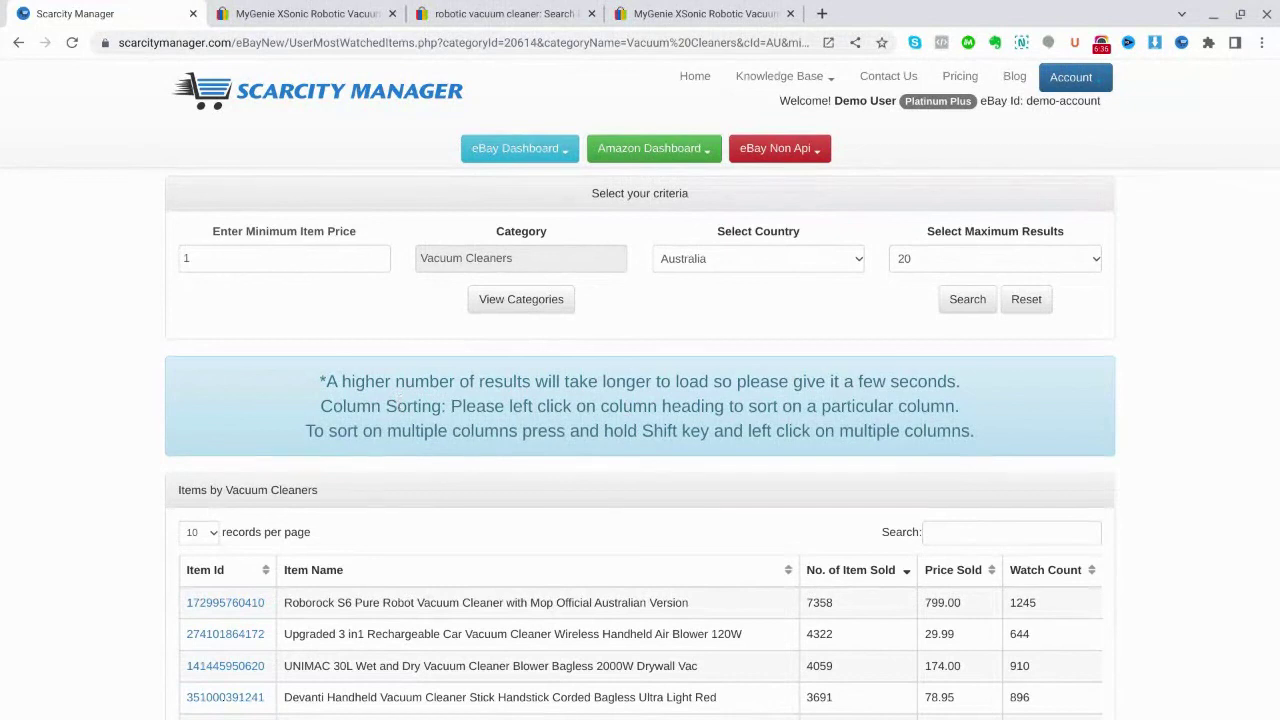
pyautogui.click(19, 43)
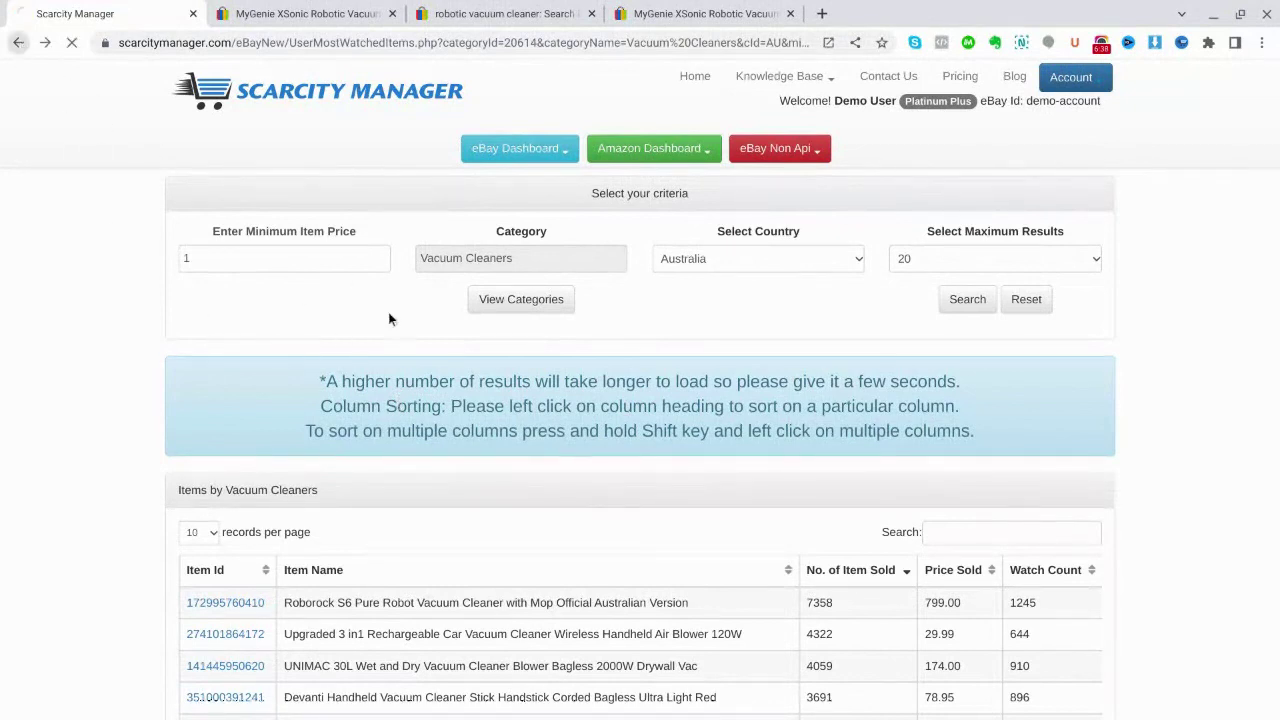